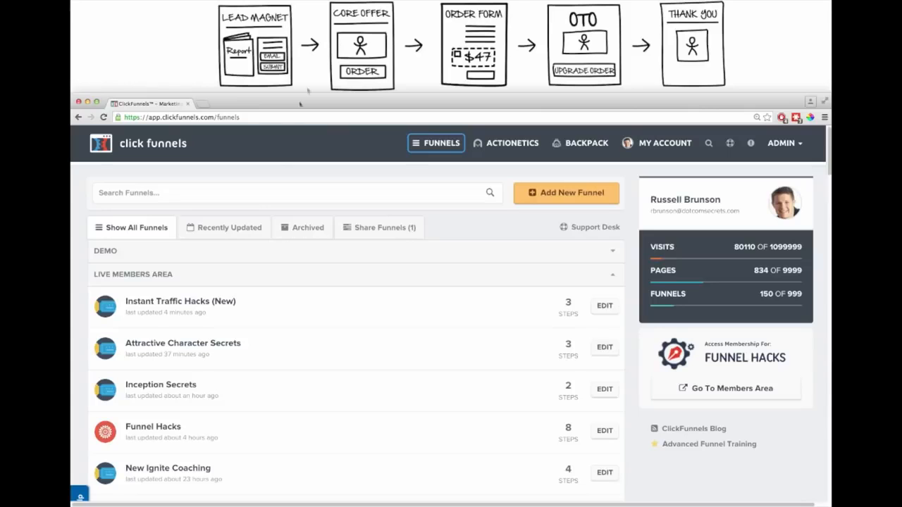
# Start a new funnel with the Sell Your Product goal and the Sales Funnel type
pyautogui.click(556, 195)
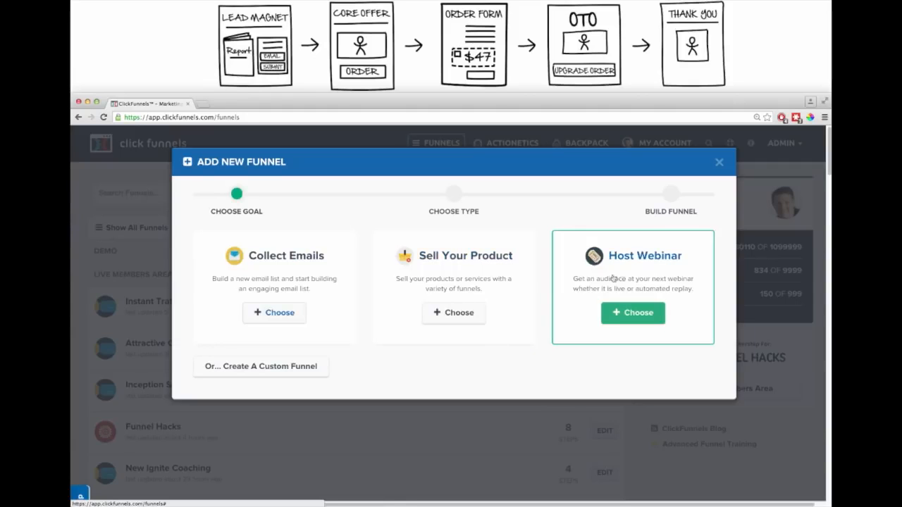
pyautogui.click(632, 318)
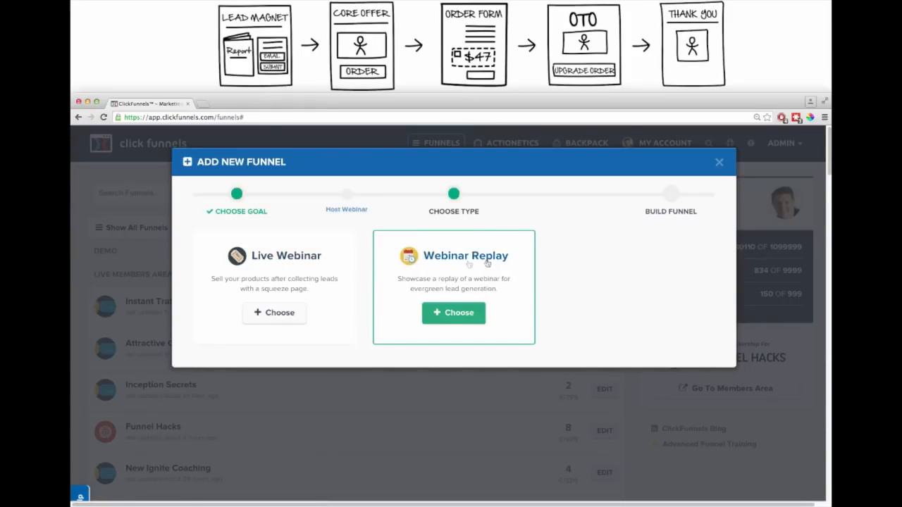
pyautogui.click(433, 305)
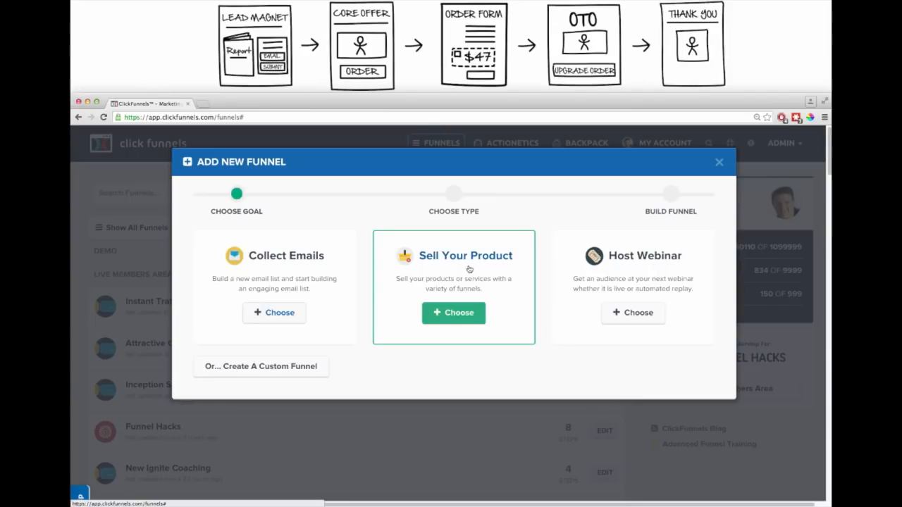
pyautogui.click(459, 280)
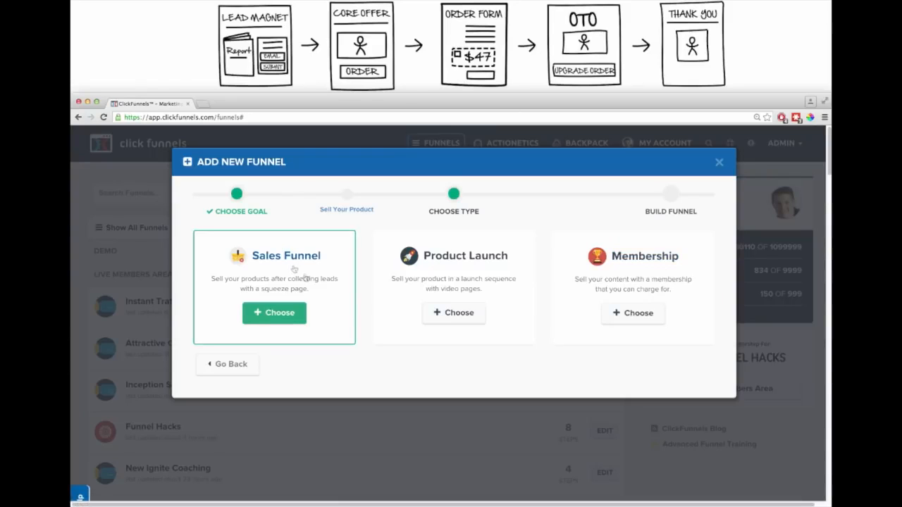
pyautogui.click(271, 312)
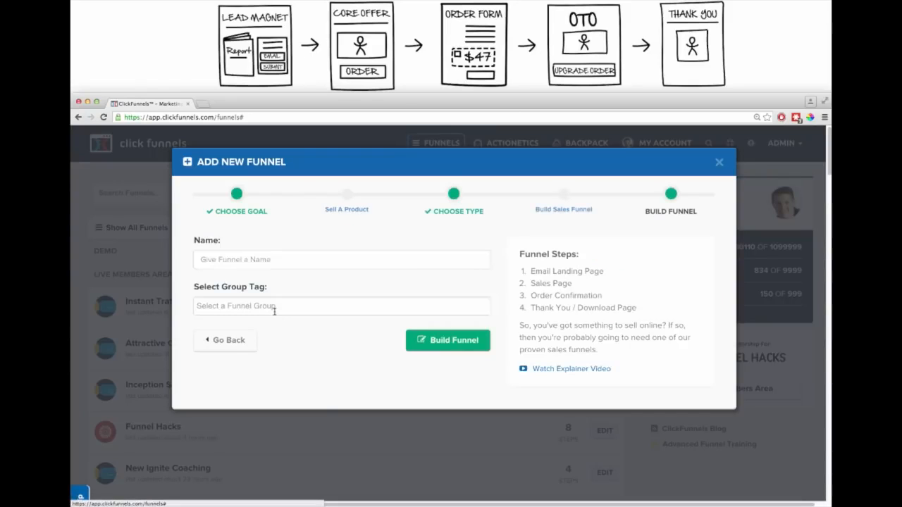
# Name the funnel "Demo Funnel", assign it the group tag "demo" and build it
pyautogui.write('D')
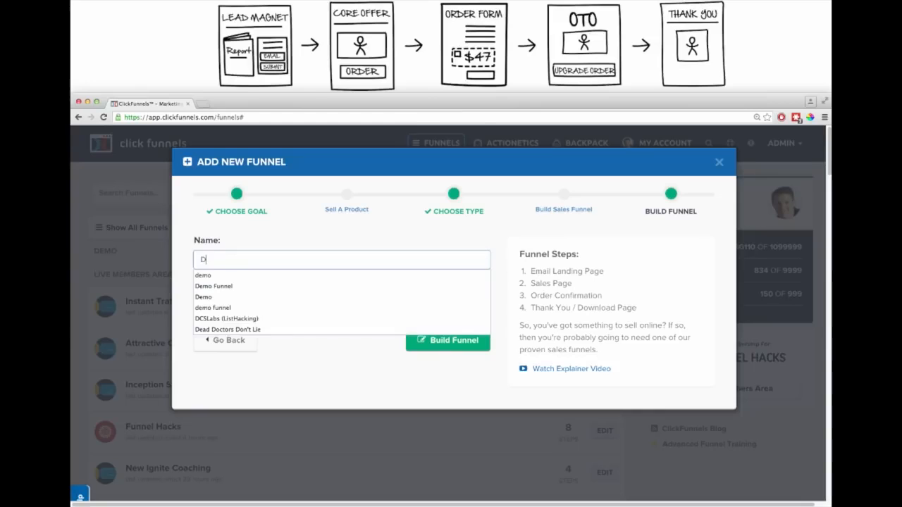
pyautogui.write('emo Funnel')
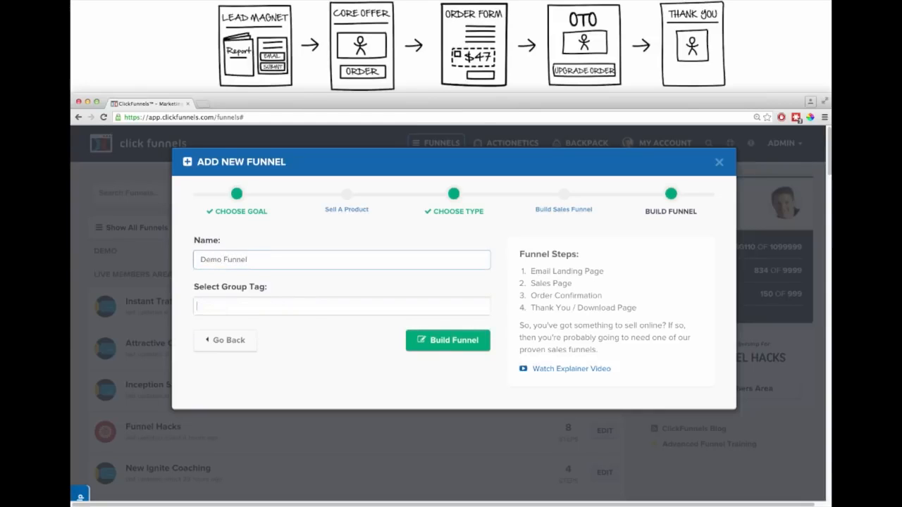
pyautogui.press('Tab')
pyautogui.write('demo')
pyautogui.click(215, 327)
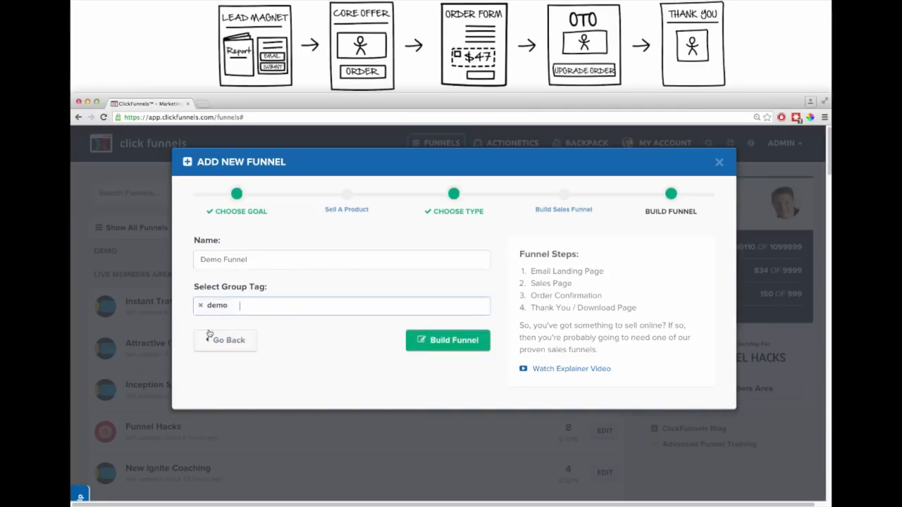
pyautogui.click(445, 341)
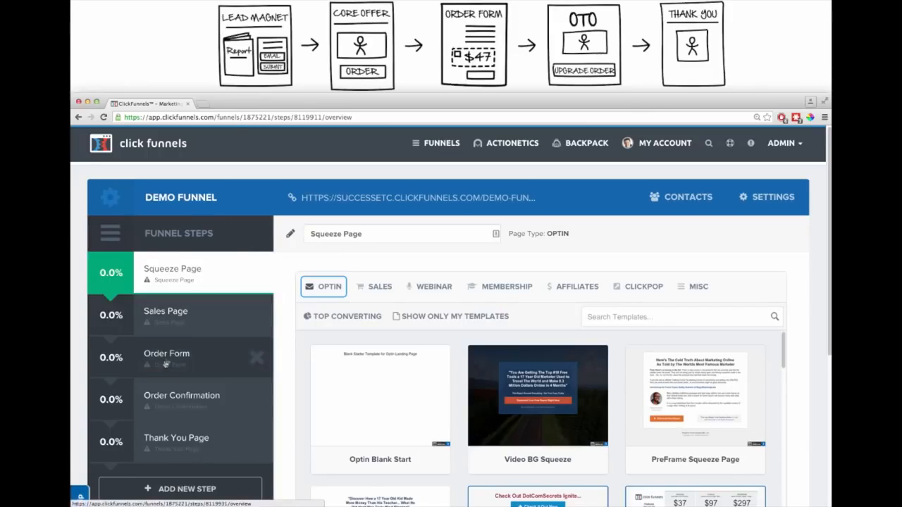
# Delete the Order Confirmation step from the funnel
pyautogui.moveTo(330, 280)
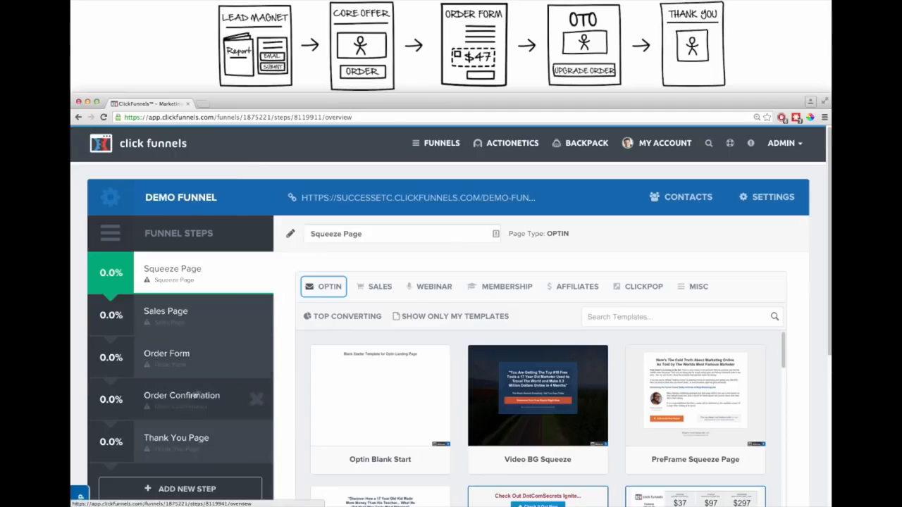
pyautogui.click(257, 400)
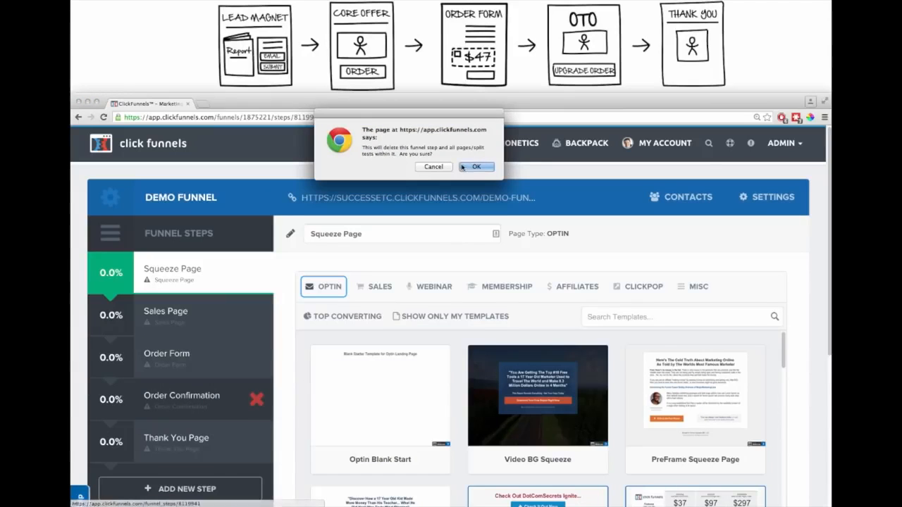
pyautogui.press('Return')
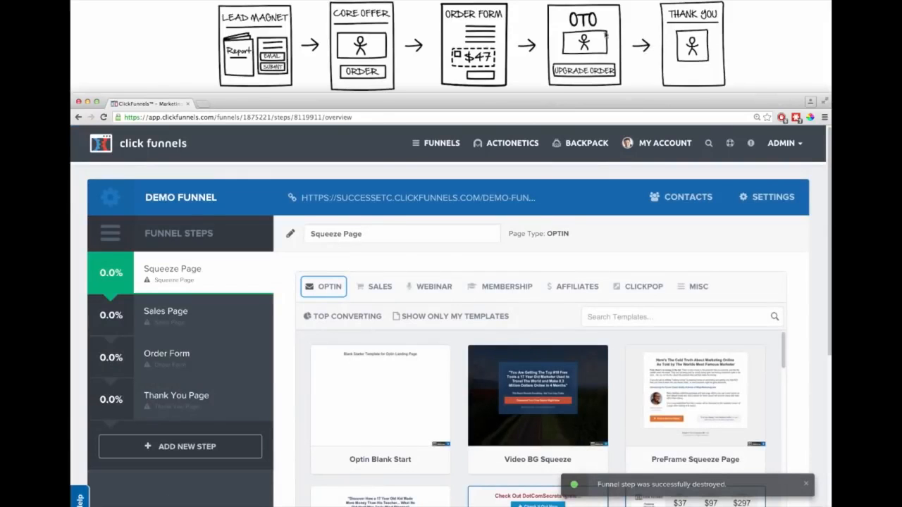
# Create a funnel step named "OTO Page" and place it between Order Form and Thank You Page
pyautogui.click(171, 455)
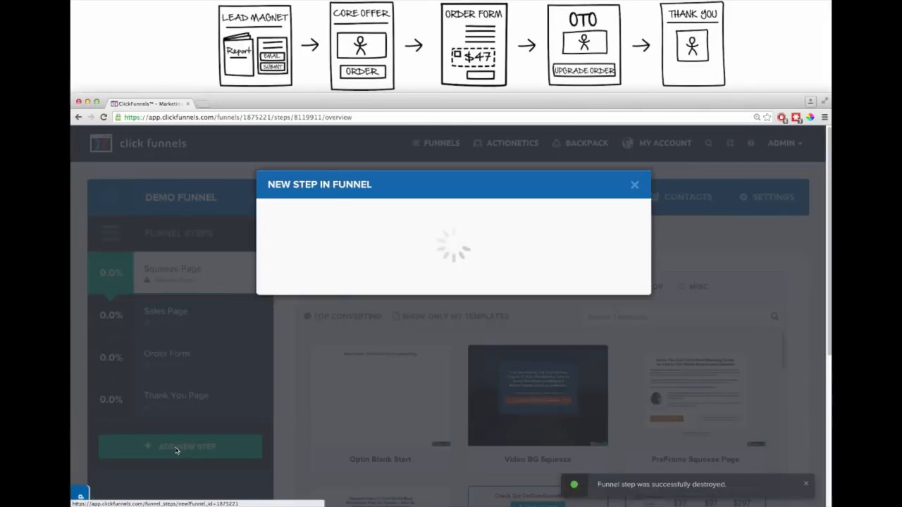
pyautogui.write('OTo')
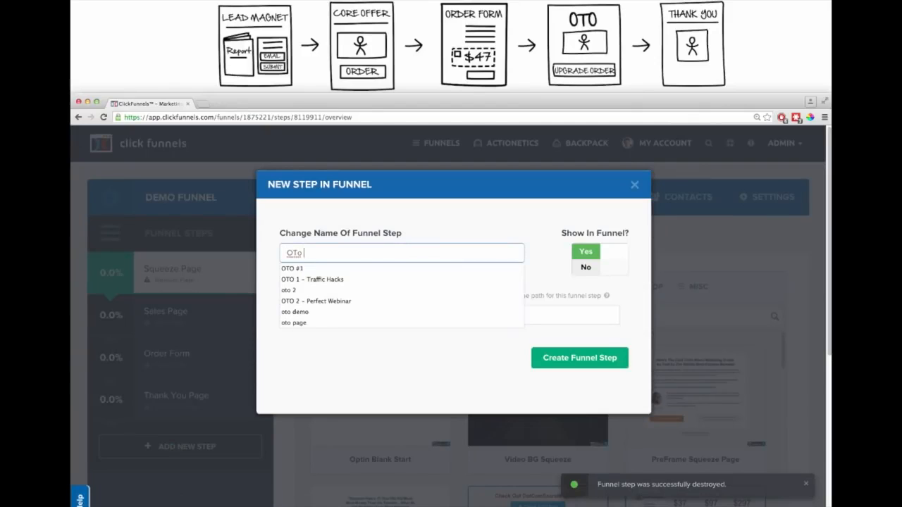
pyautogui.press('BackSpace')
pyautogui.write('O Page')
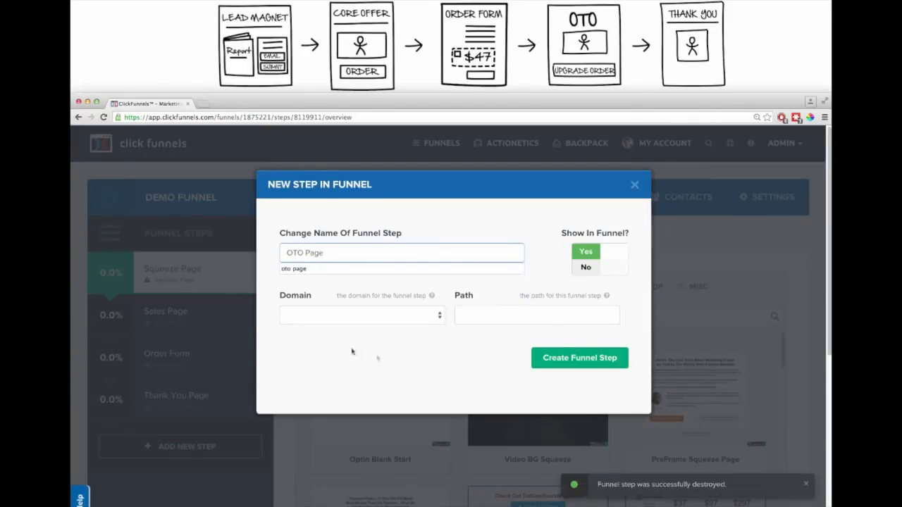
pyautogui.click(448, 364)
pyautogui.click(573, 358)
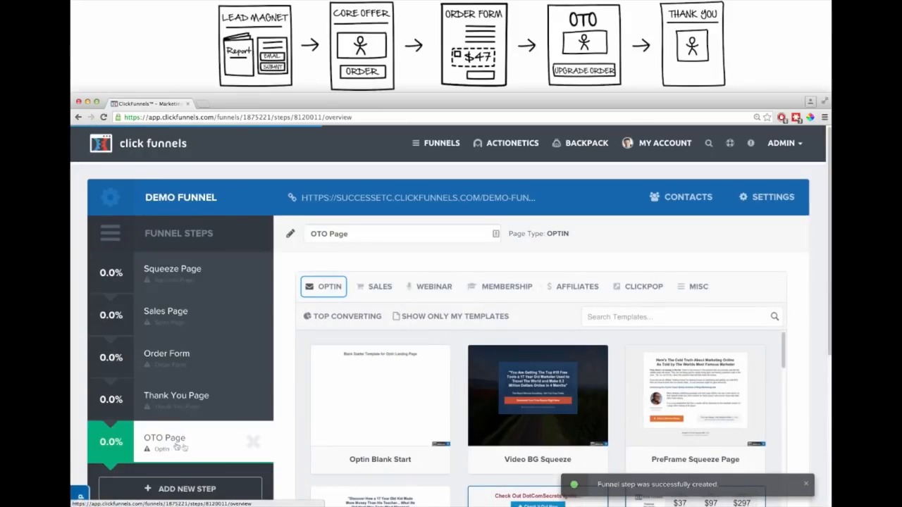
pyautogui.moveTo(165, 438); pyautogui.dragTo(173, 396)
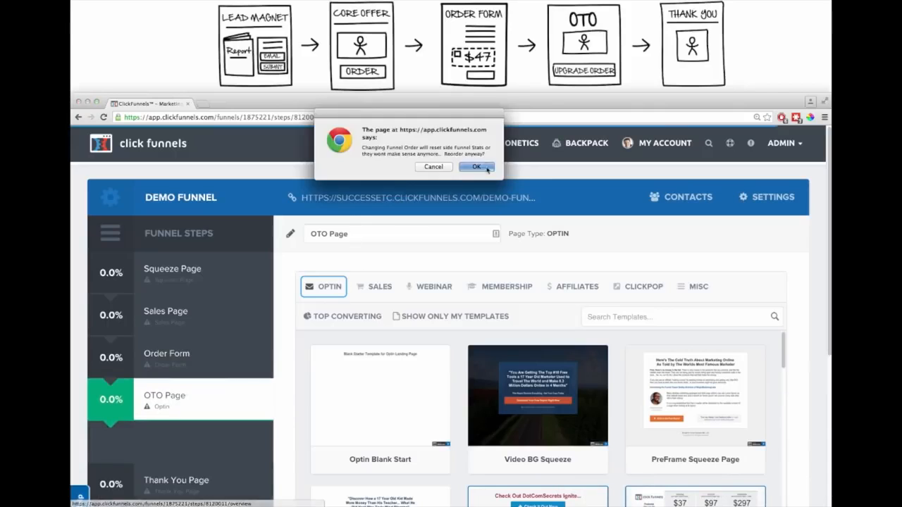
pyautogui.click(486, 168)
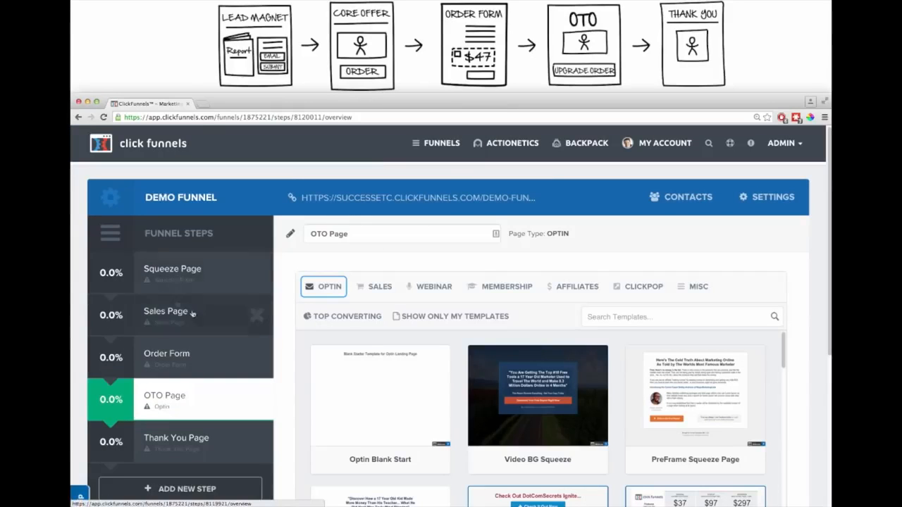
# Apply the Dark Optin Box template from the optin templates to the Squeeze Page step
pyautogui.click(182, 274)
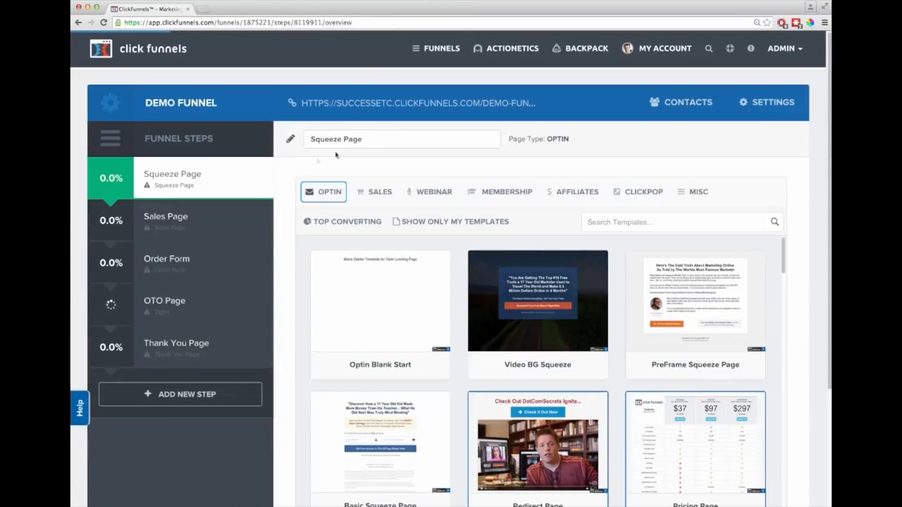
pyautogui.click(321, 193)
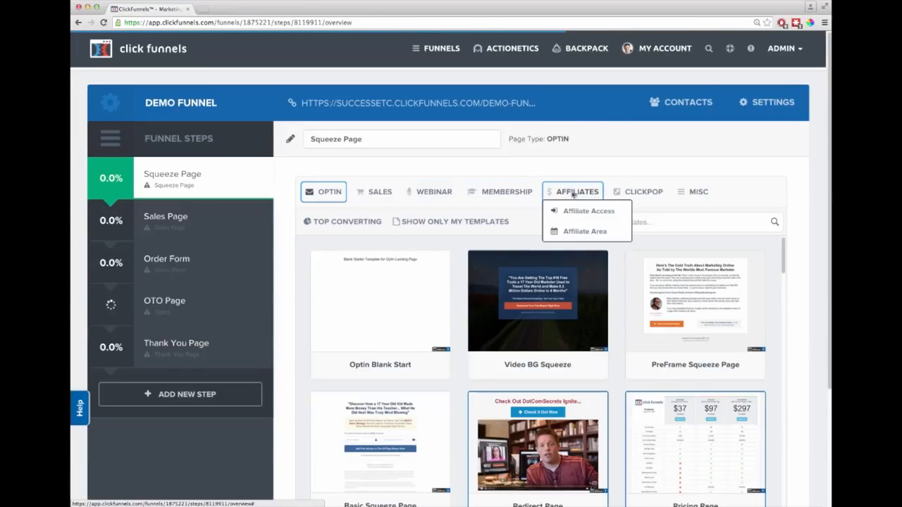
pyautogui.moveTo(340, 193)
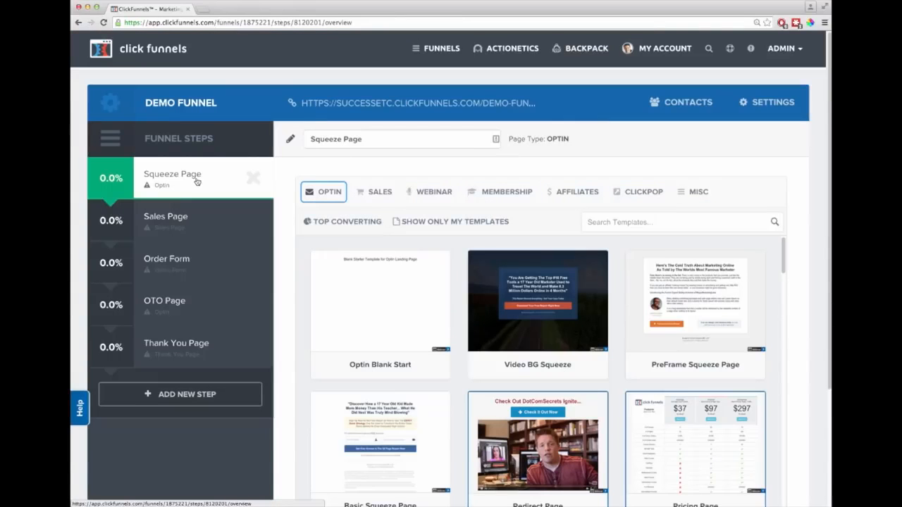
pyautogui.scroll(-3, 456, 419)
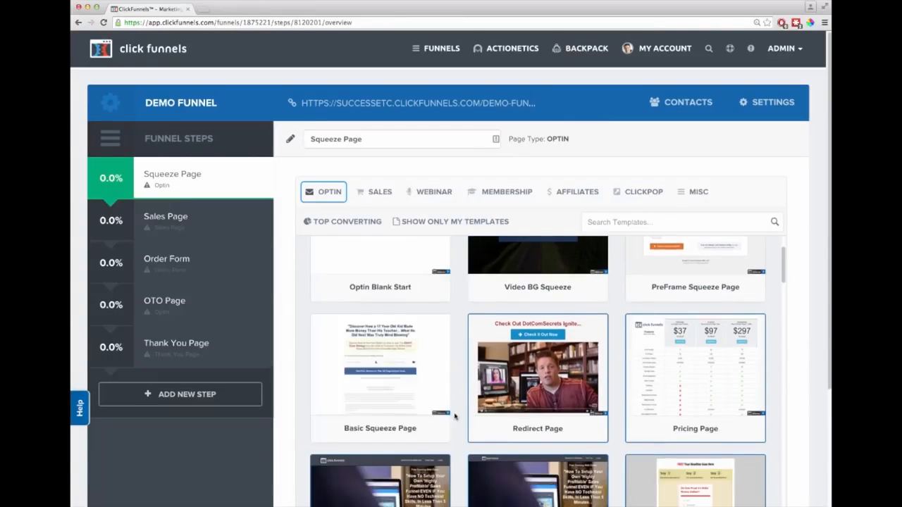
pyautogui.scroll(-4, 459, 432)
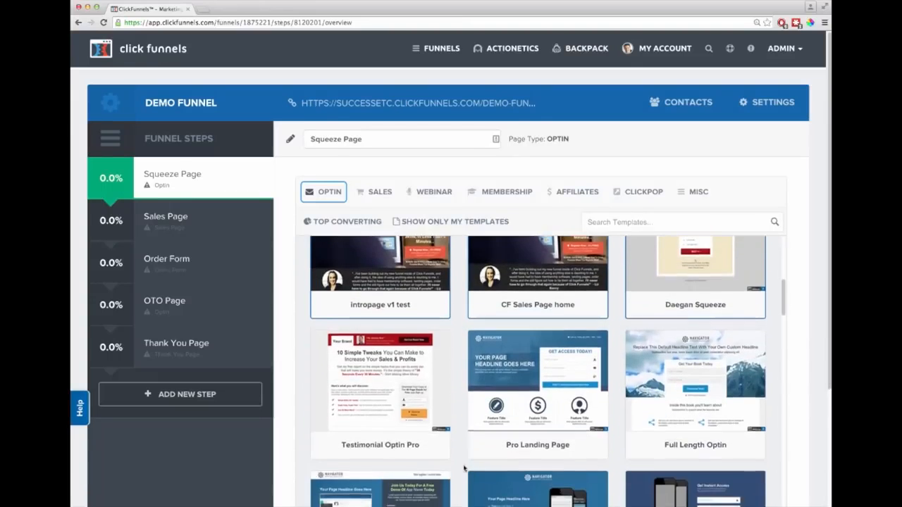
pyautogui.scroll(-5, 464, 468)
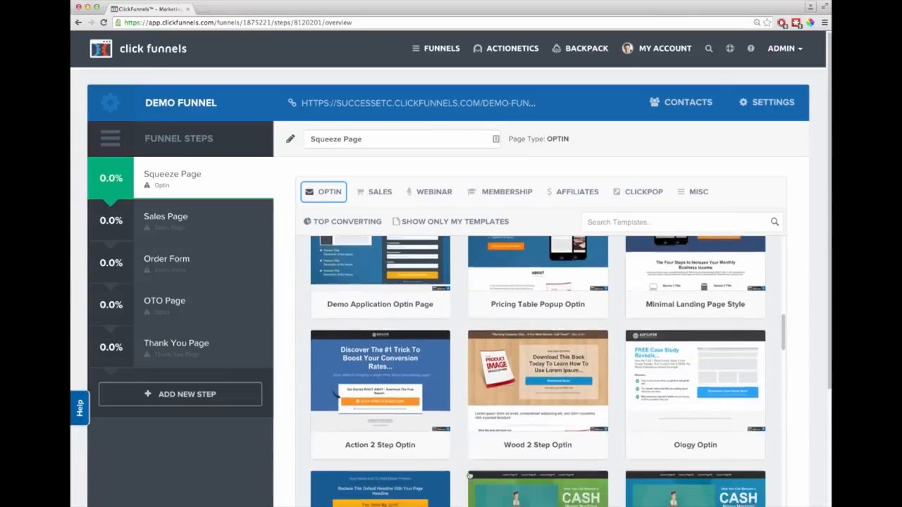
pyautogui.scroll(-4, 467, 482)
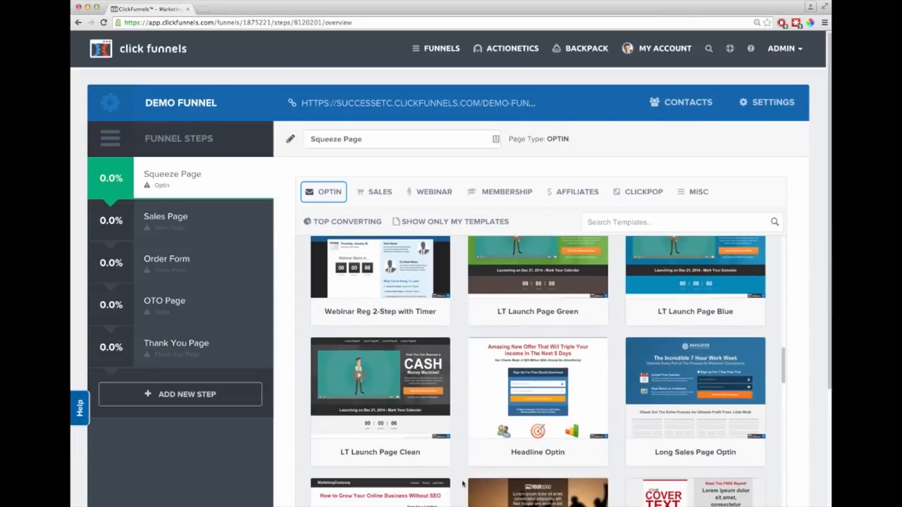
pyautogui.scroll(-4, 462, 485)
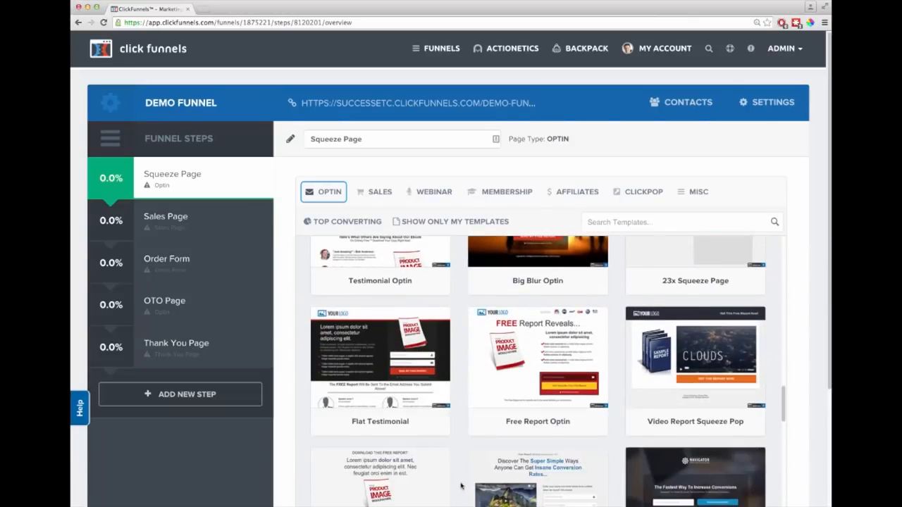
pyautogui.scroll(-4, 460, 486)
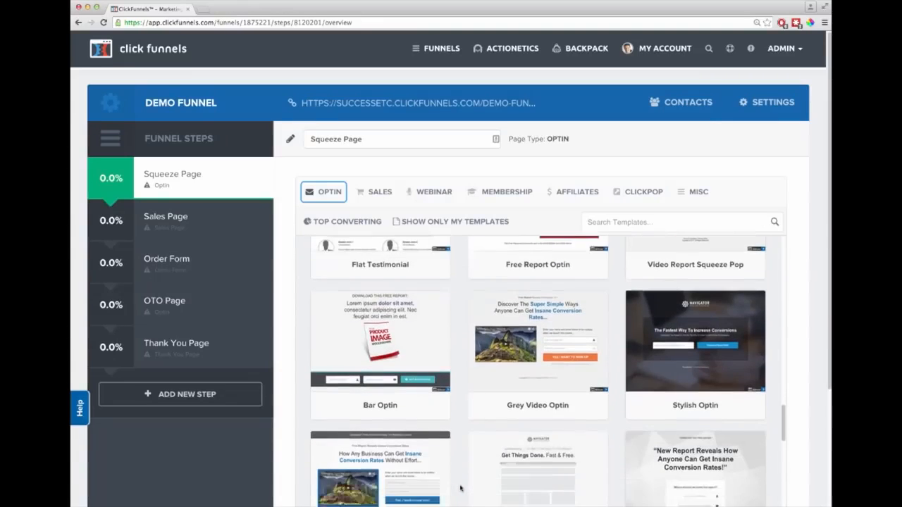
pyautogui.scroll(-5, 460, 489)
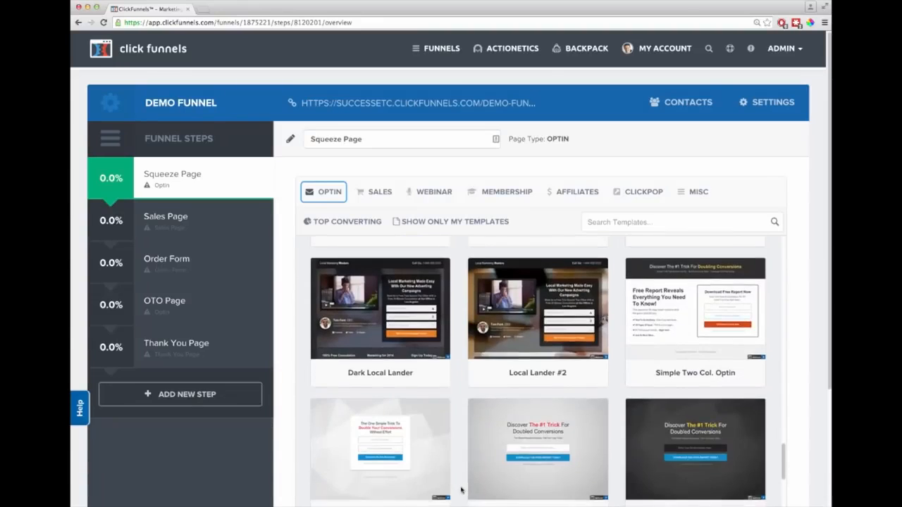
pyautogui.scroll(-2, 462, 491)
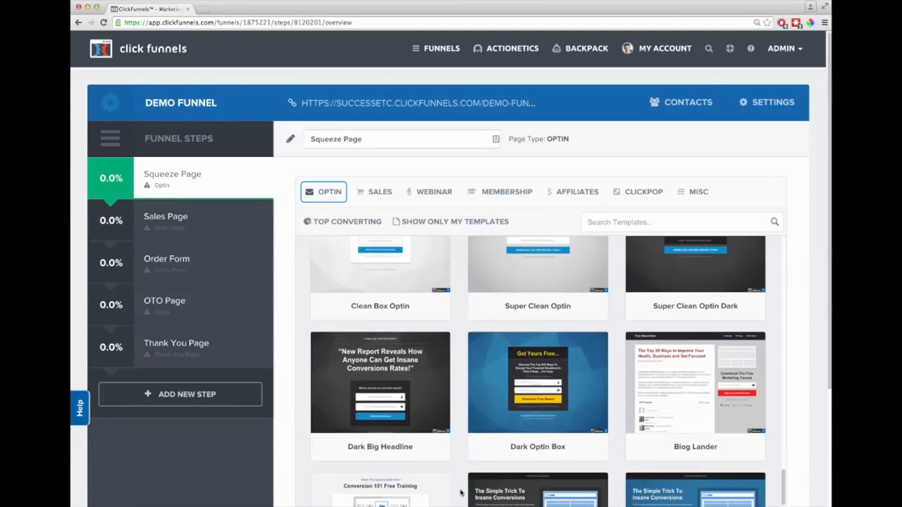
pyautogui.moveTo(524, 384)
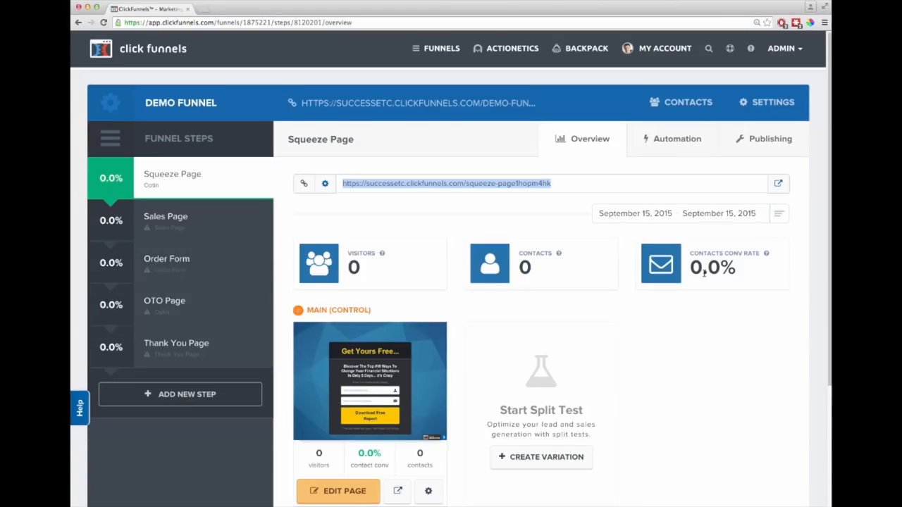
# Open the squeeze page for editing and replace its main headline with "Get My Cool Thing Now!"
pyautogui.scroll(-2, 606, 408)
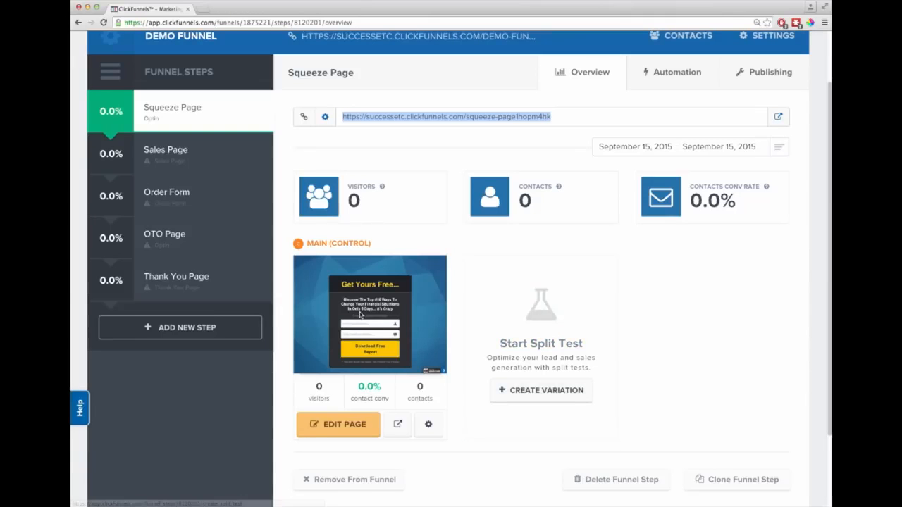
pyautogui.click(339, 424)
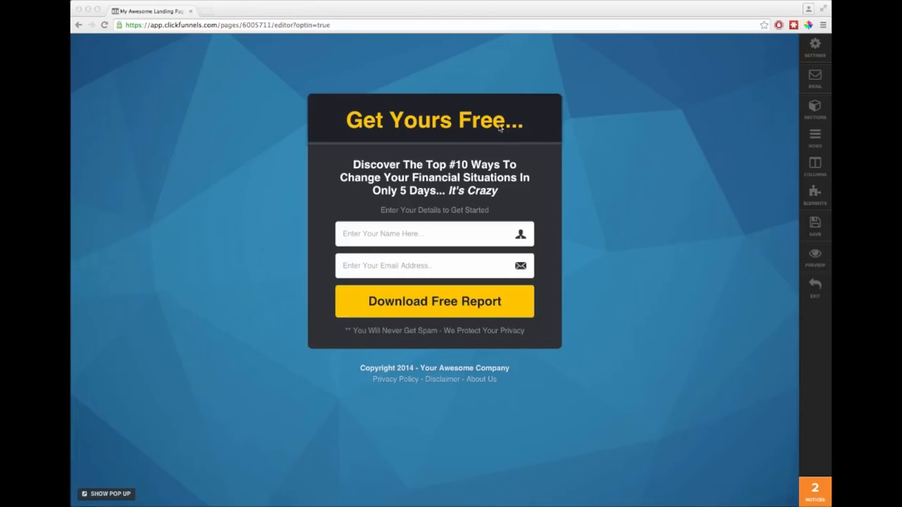
pyautogui.tripleClick(438, 120)
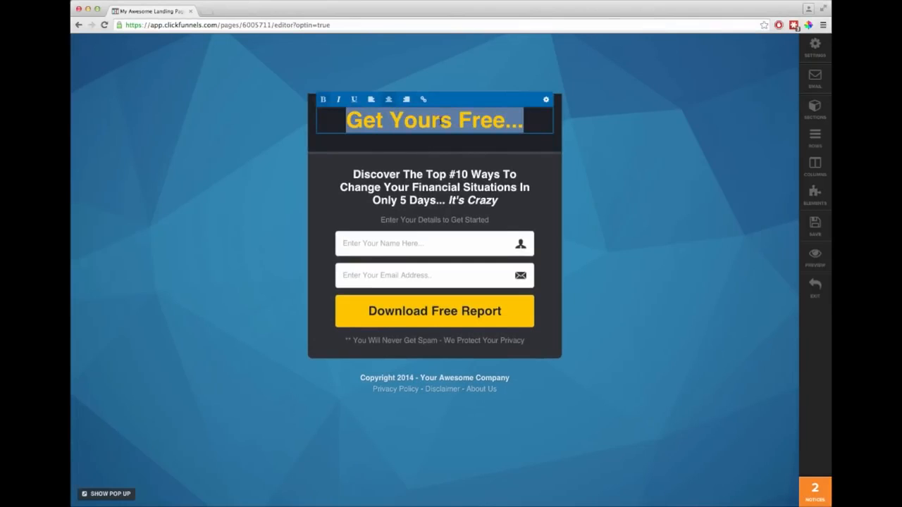
pyautogui.write('Get My Co')
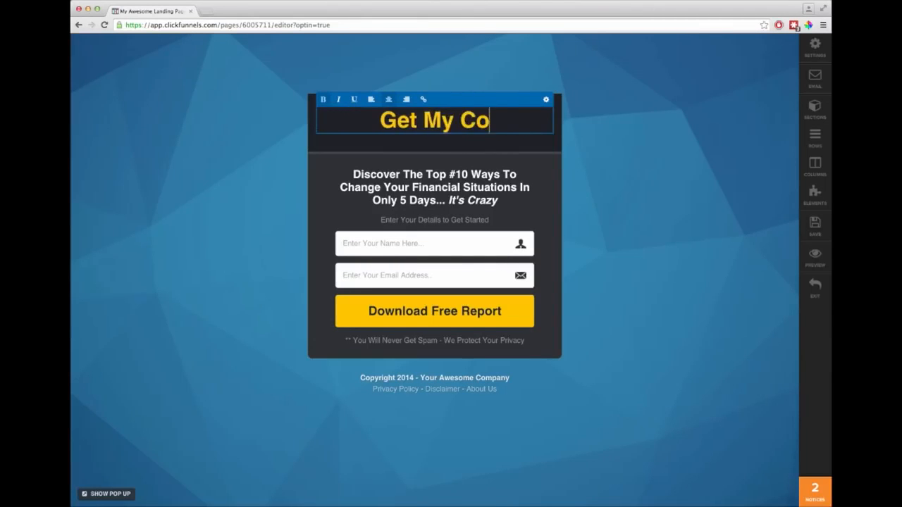
pyautogui.write('ol Thing Now!')
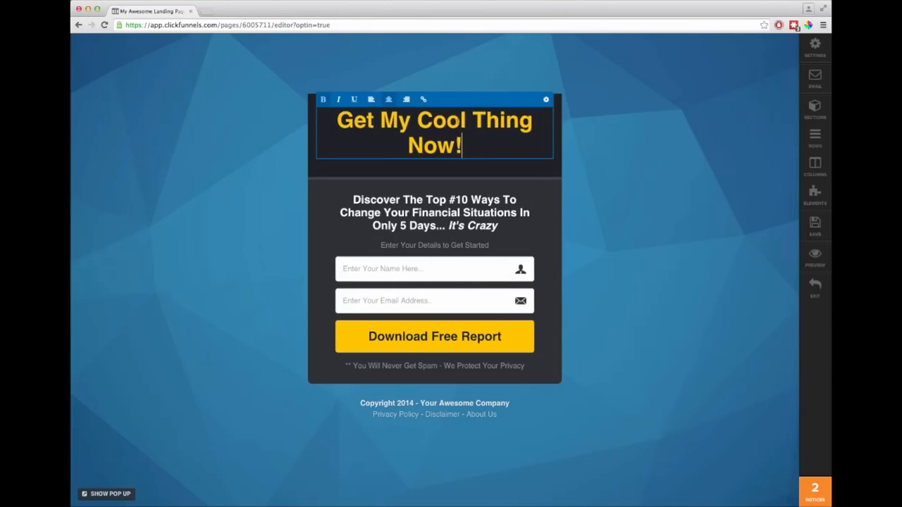
# Set the text size of the "Get My Cool Thing Now!" headline to 37px
pyautogui.click(545, 99)
pyautogui.click(712, 303)
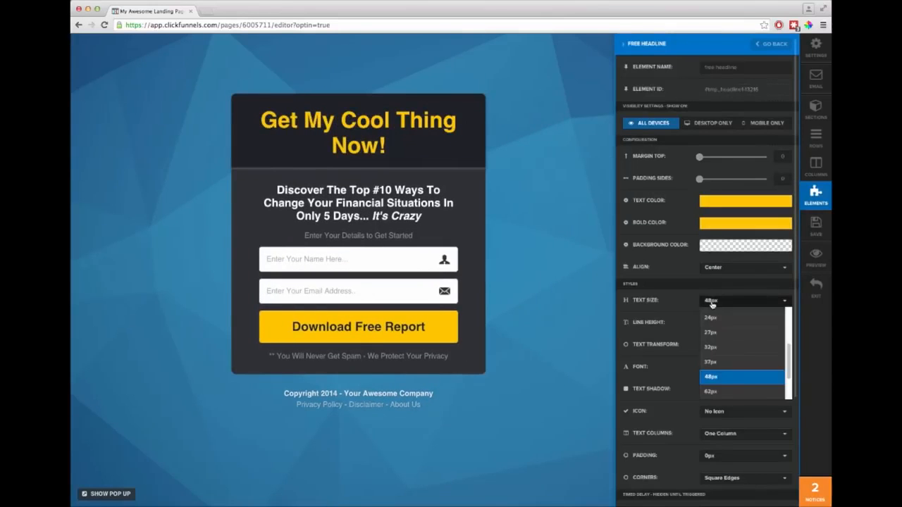
pyautogui.click(712, 362)
pyautogui.click(502, 175)
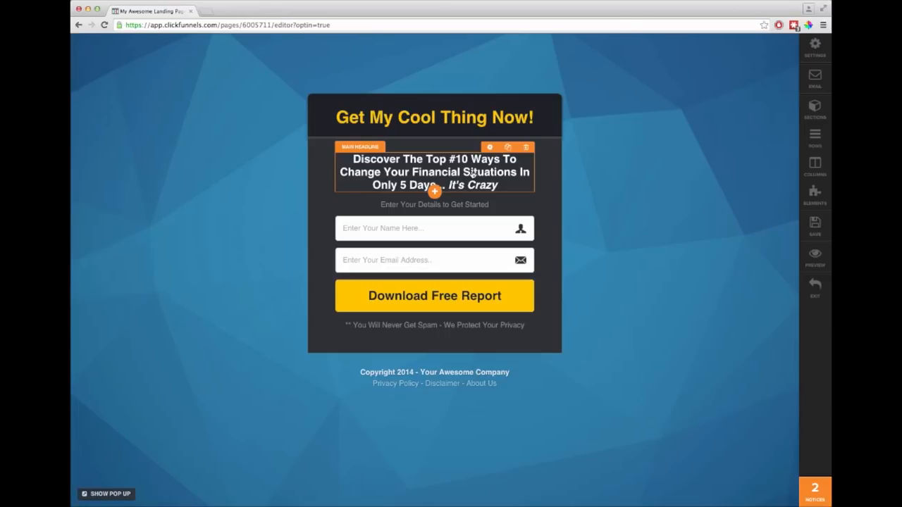
# Move the "Discover The Top #10 Ways" subheadline directly beneath the main headline and set its text size to 27px
pyautogui.moveTo(470, 172); pyautogui.dragTo(459, 135)
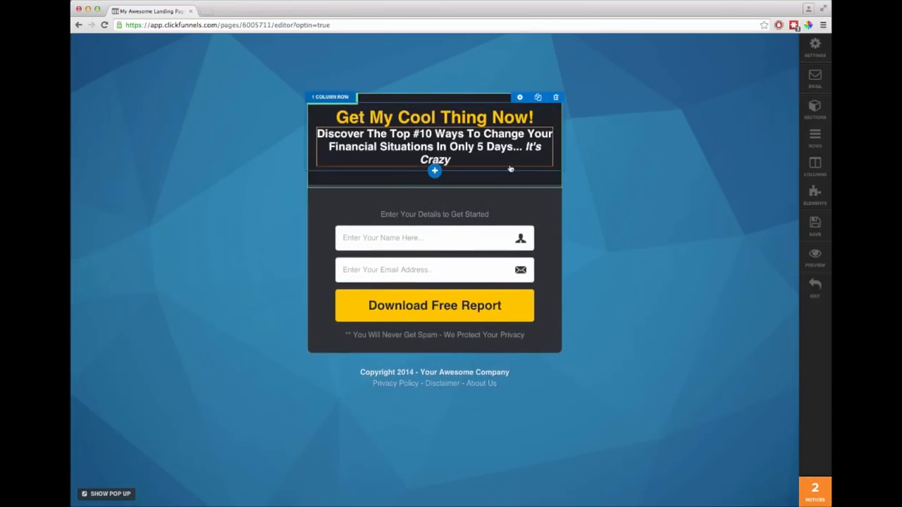
pyautogui.click(506, 124)
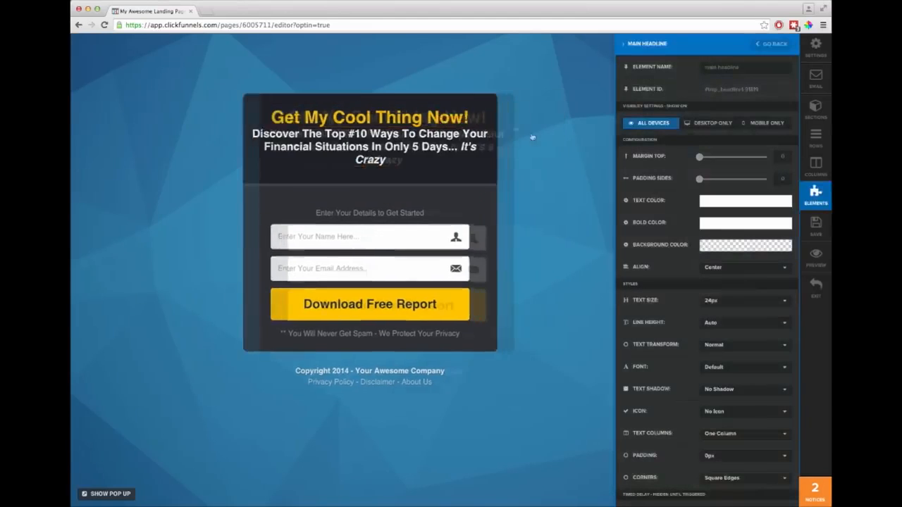
pyautogui.click(713, 303)
pyautogui.click(713, 391)
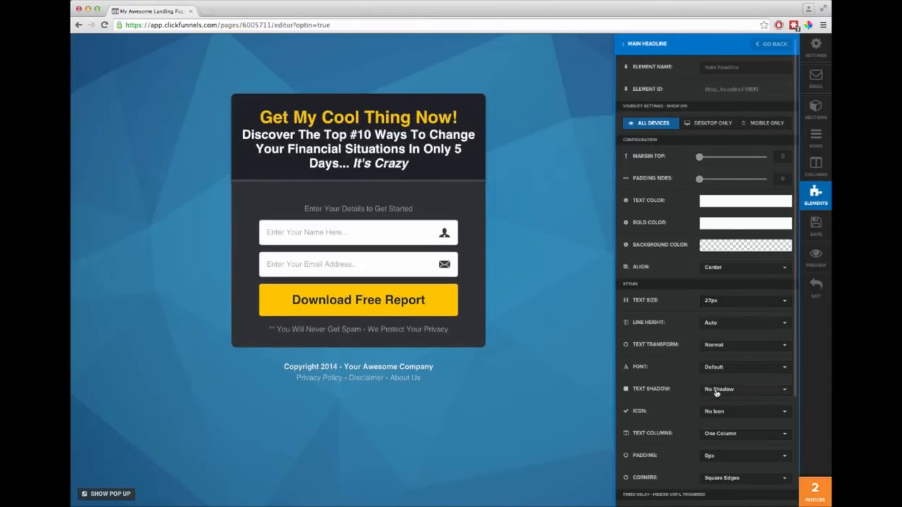
pyautogui.click(401, 135)
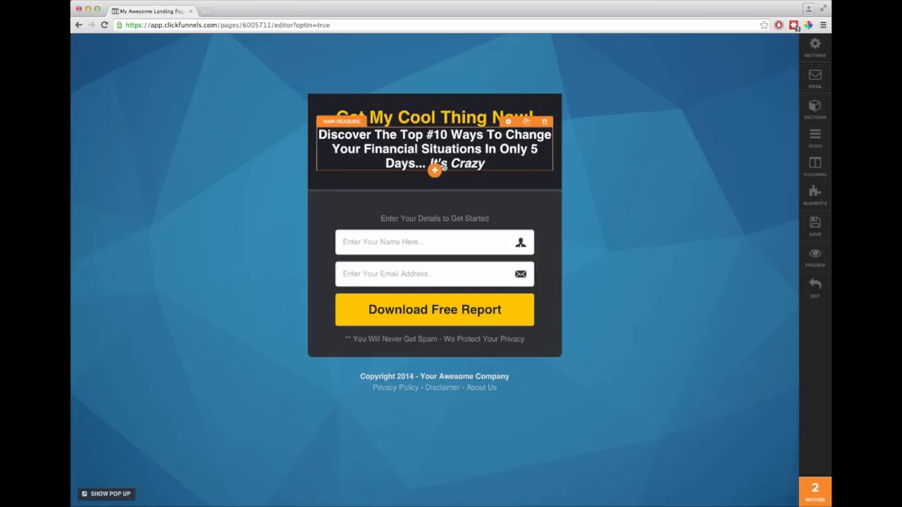
# Add a Video element directly below the subheadline in the headline section
pyautogui.click(435, 172)
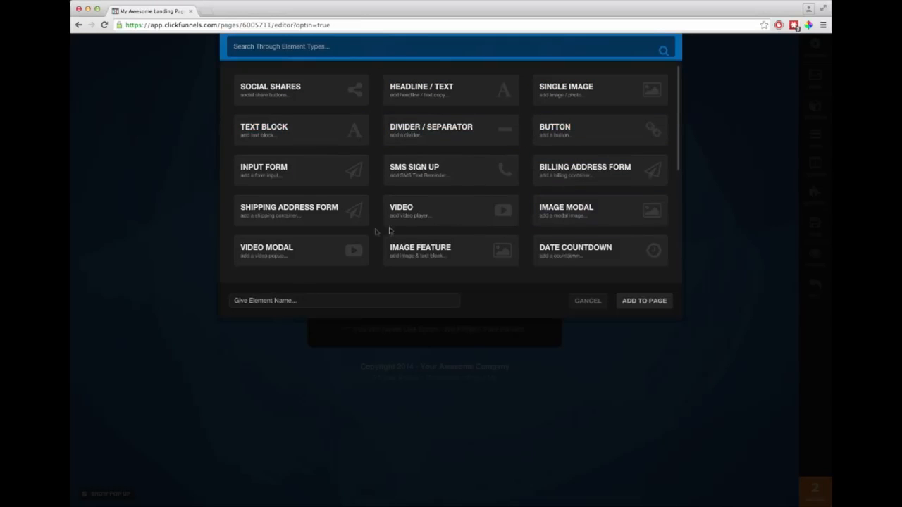
pyautogui.scroll(-3, 393, 218)
pyautogui.scroll(-3, 394, 219)
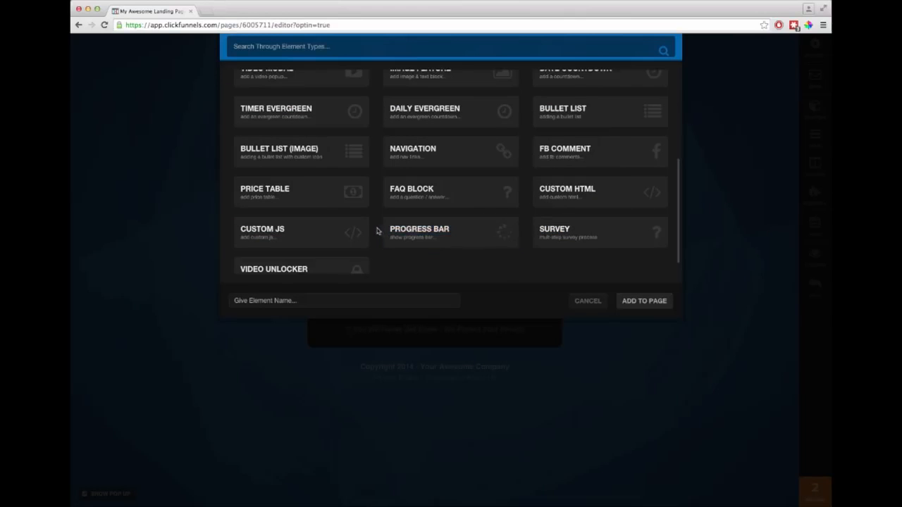
pyautogui.scroll(6, 376, 231)
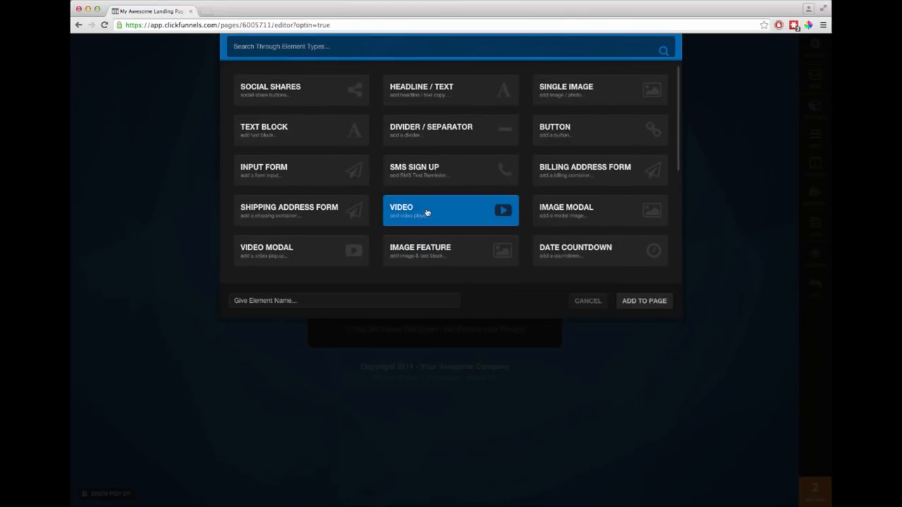
pyautogui.click(426, 212)
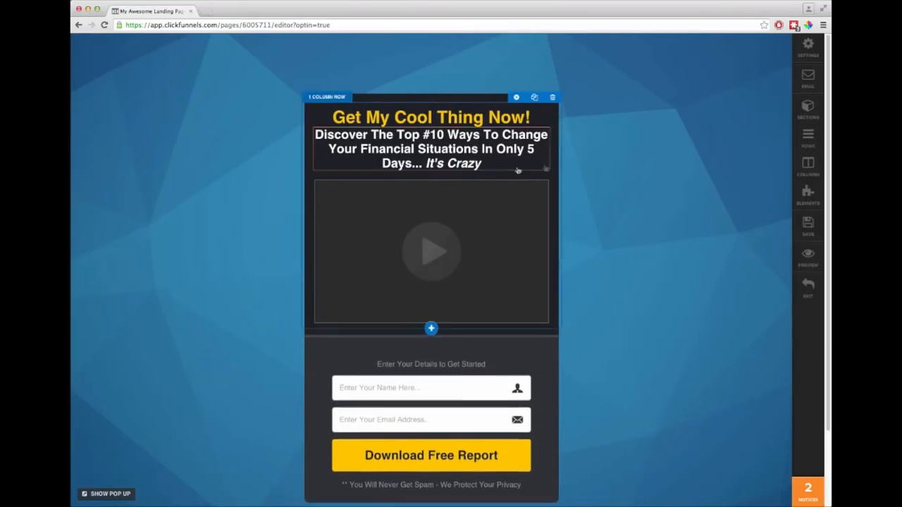
# Set the width of the main headline section to Wide
pyautogui.click(516, 101)
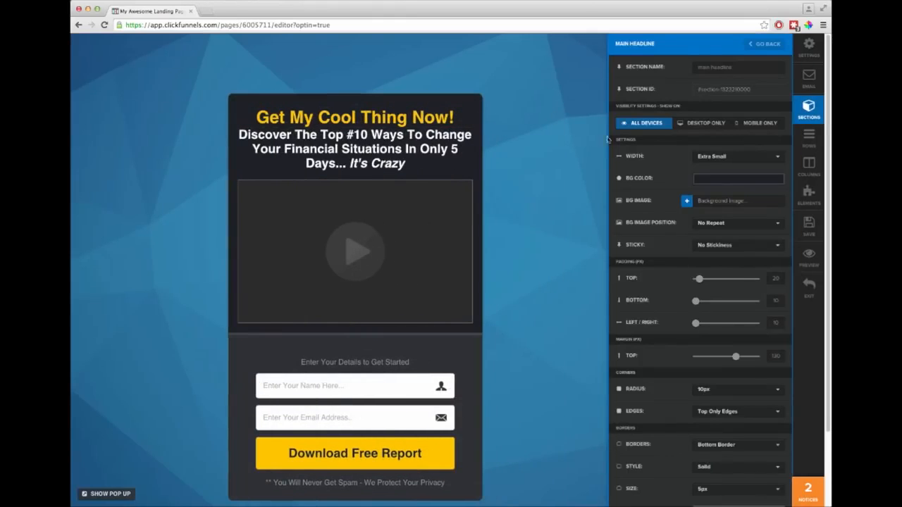
pyautogui.click(714, 159)
pyautogui.click(718, 187)
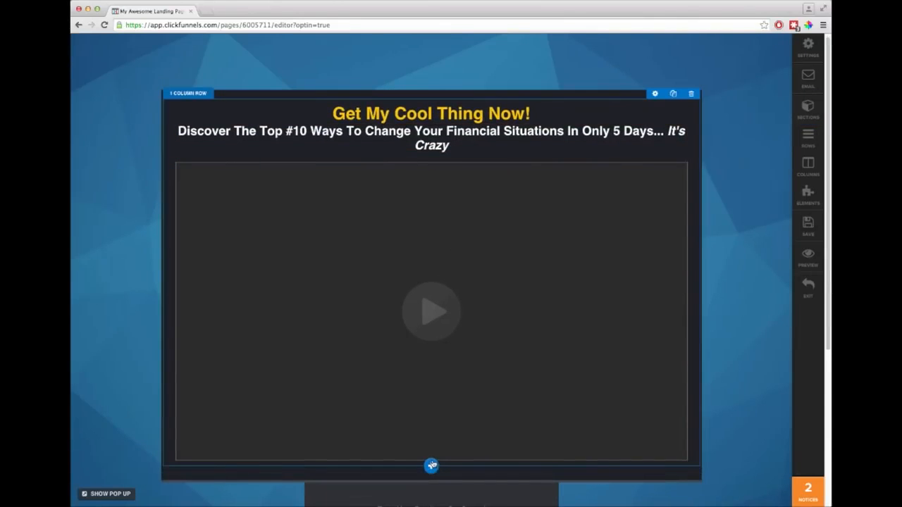
# Add a 2 Column Block row below the headline row and move the video into its left column
pyautogui.click(431, 466)
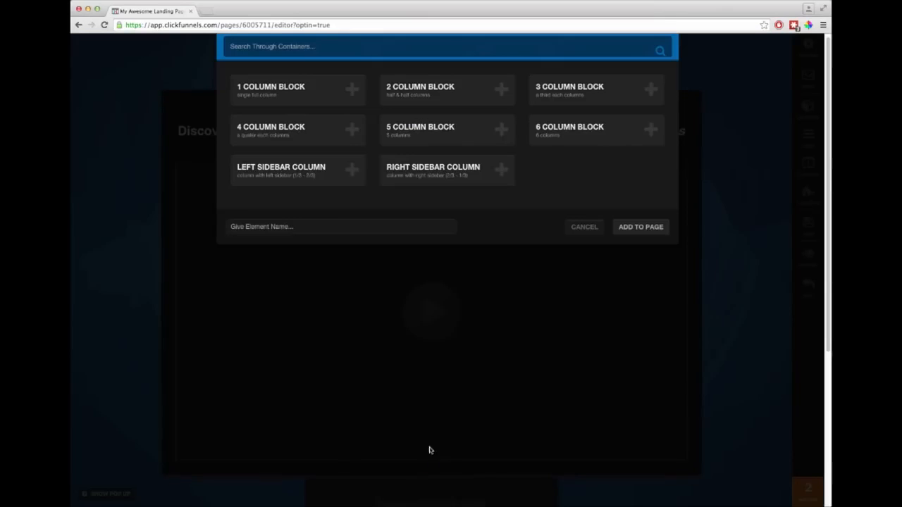
pyautogui.click(432, 94)
pyautogui.moveTo(435, 270); pyautogui.dragTo(325, 474)
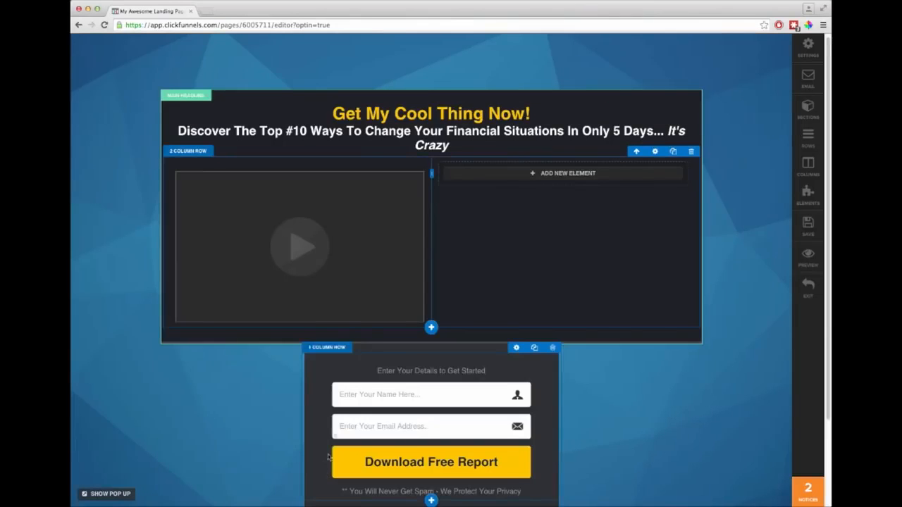
pyautogui.click(370, 183)
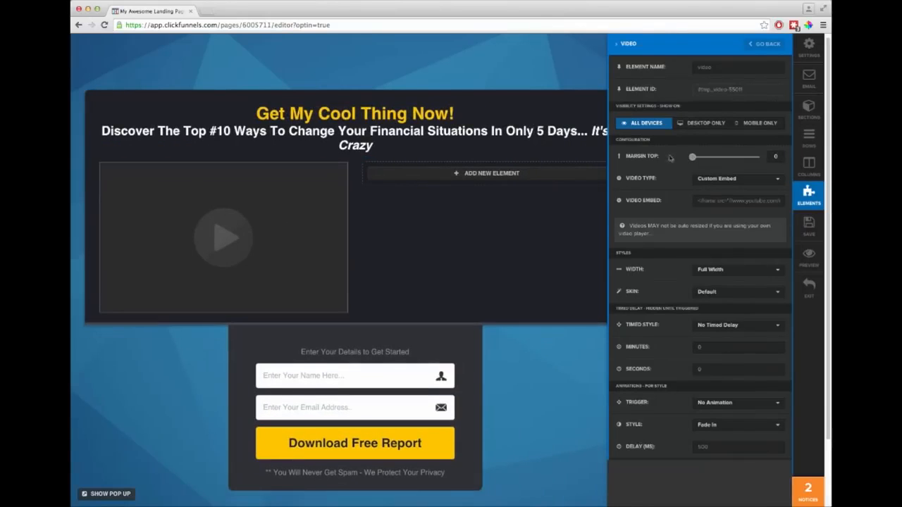
pyautogui.click(362, 249)
# Move the details text, name and email fields, download button and privacy note into the right column, and delete the emptied optin section
pyautogui.moveTo(431, 356); pyautogui.dragTo(528, 246)
pyautogui.moveTo(565, 223); pyautogui.dragTo(584, 193)
pyautogui.moveTo(493, 365); pyautogui.dragTo(596, 220)
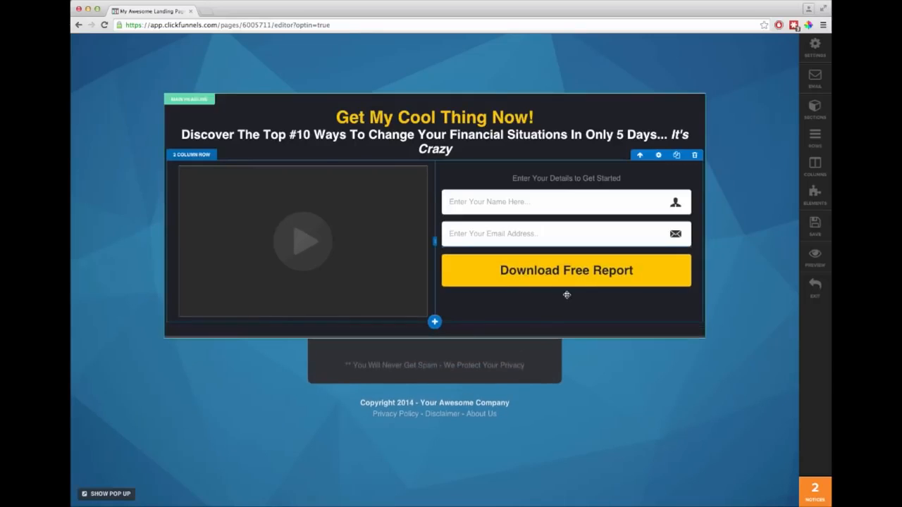
pyautogui.moveTo(566, 294); pyautogui.dragTo(590, 298)
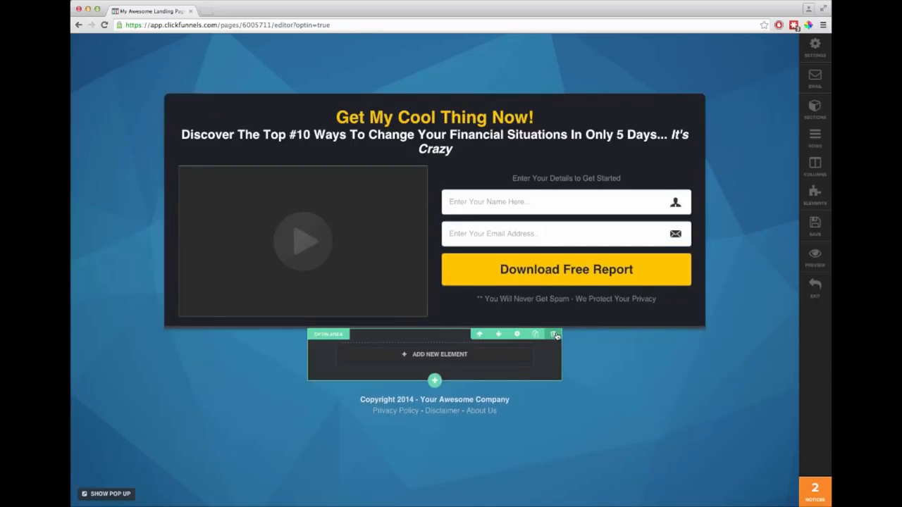
pyautogui.click(555, 335)
pyautogui.click(601, 119)
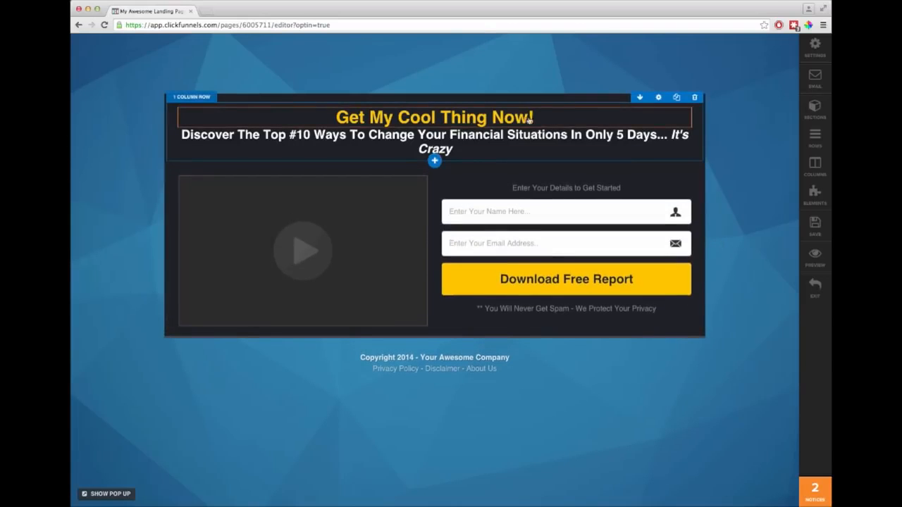
# Set the text size of the "Get My Cool Thing Now!" headline to 62px
pyautogui.click(646, 103)
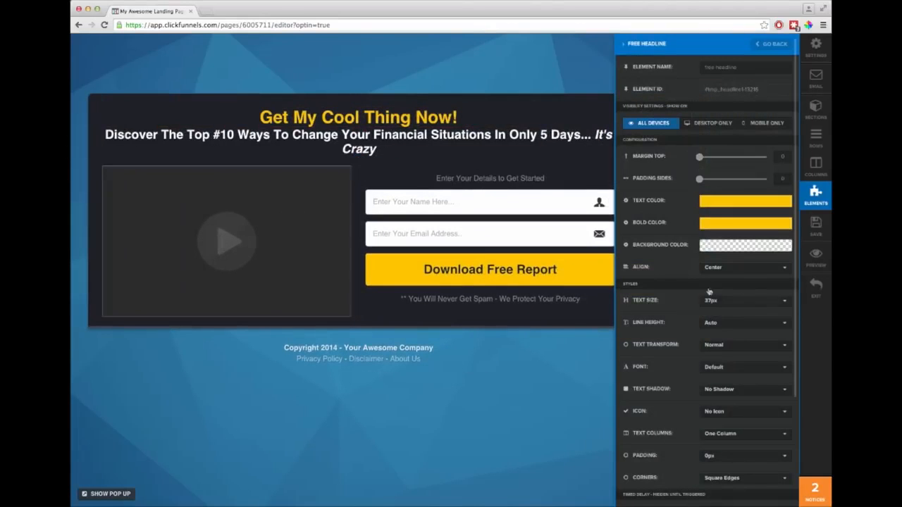
pyautogui.click(711, 301)
pyautogui.scroll(-3, 772, 372)
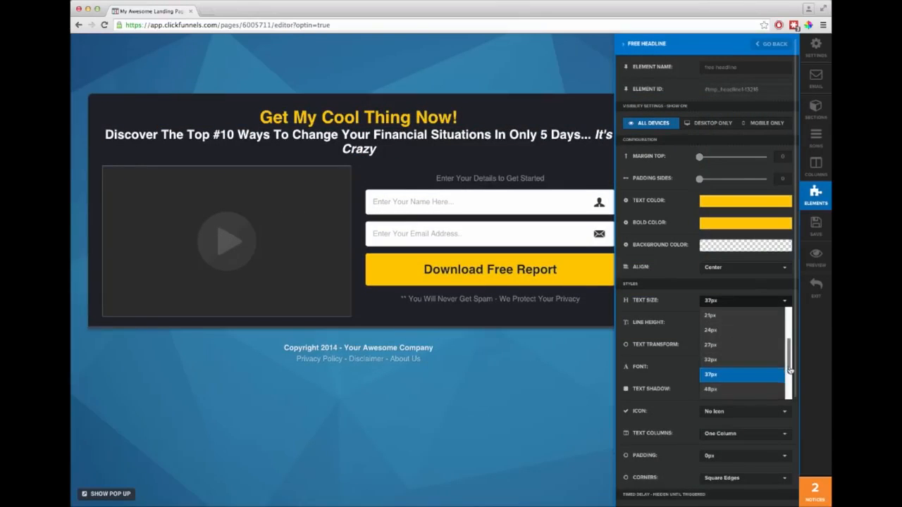
pyautogui.click(768, 383)
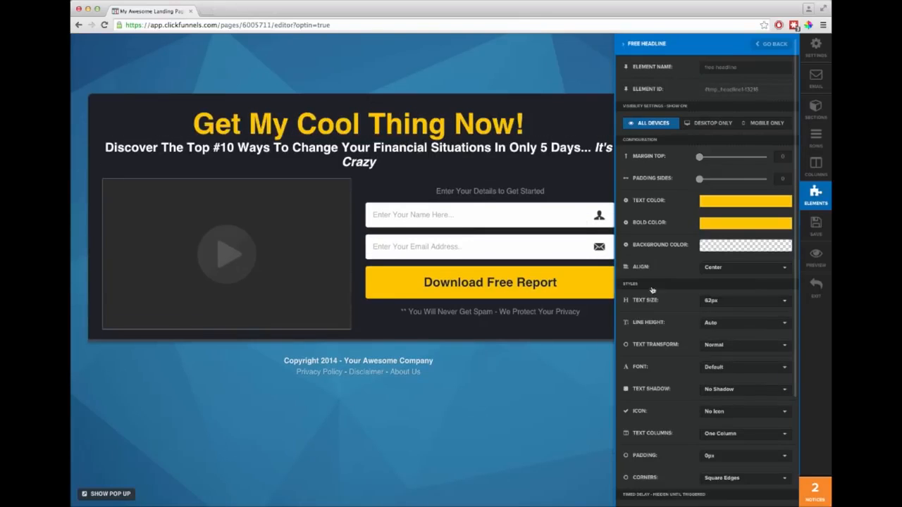
pyautogui.click(527, 168)
# Enlarge the "Discover The Top #10 Ways" subheadline's text size to 37px after trying 32px
pyautogui.moveTo(642, 154)
pyautogui.click(646, 134)
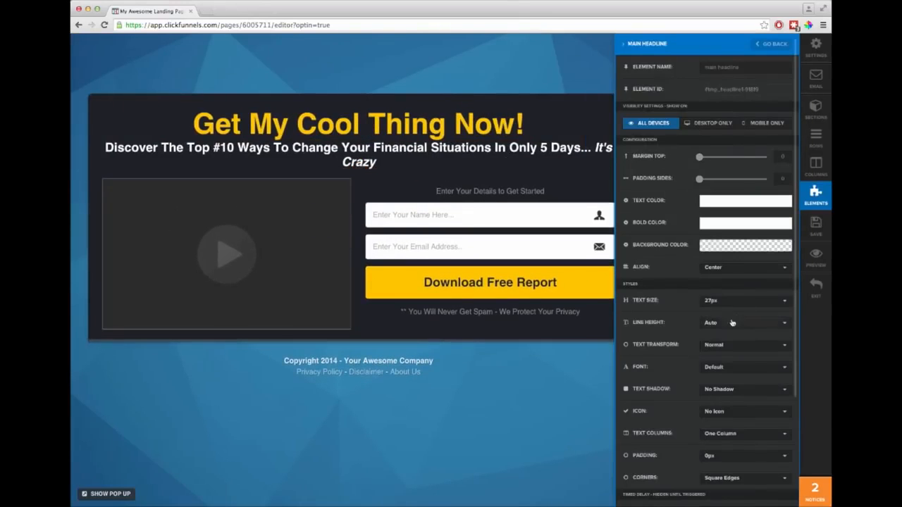
pyautogui.click(712, 306)
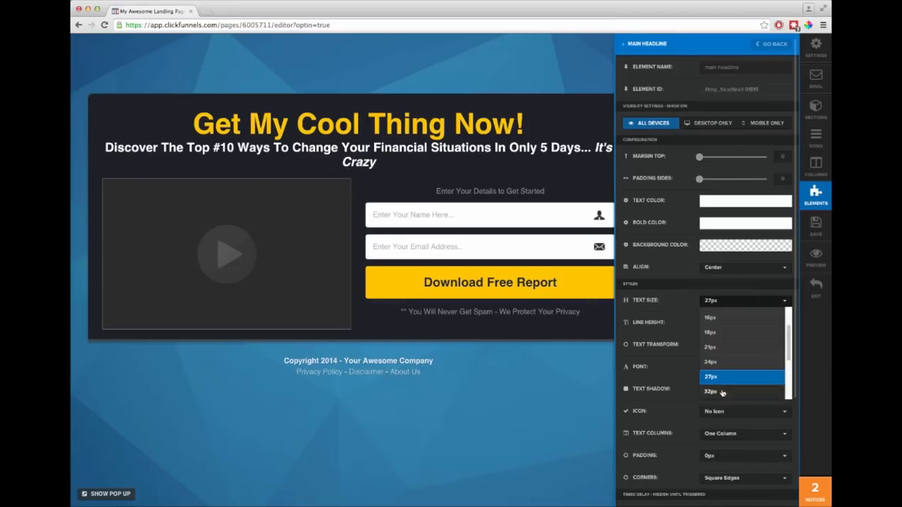
pyautogui.click(720, 385)
pyautogui.click(733, 303)
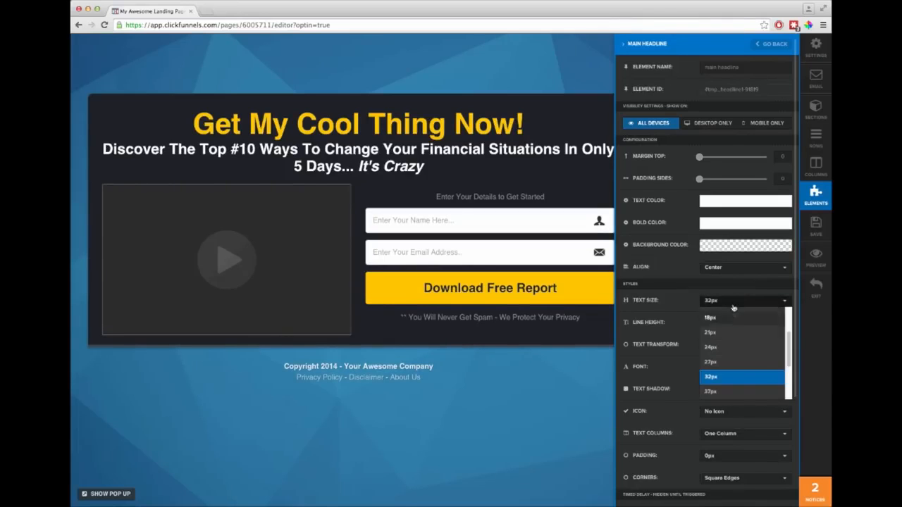
pyautogui.click(738, 391)
pyautogui.click(575, 187)
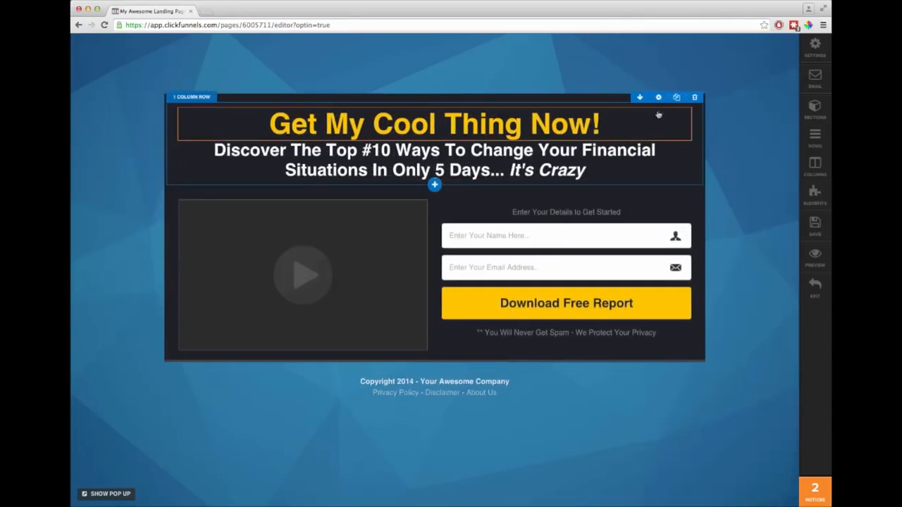
# Set the width of the main headline section to Medium
pyautogui.click(660, 98)
pyautogui.click(726, 156)
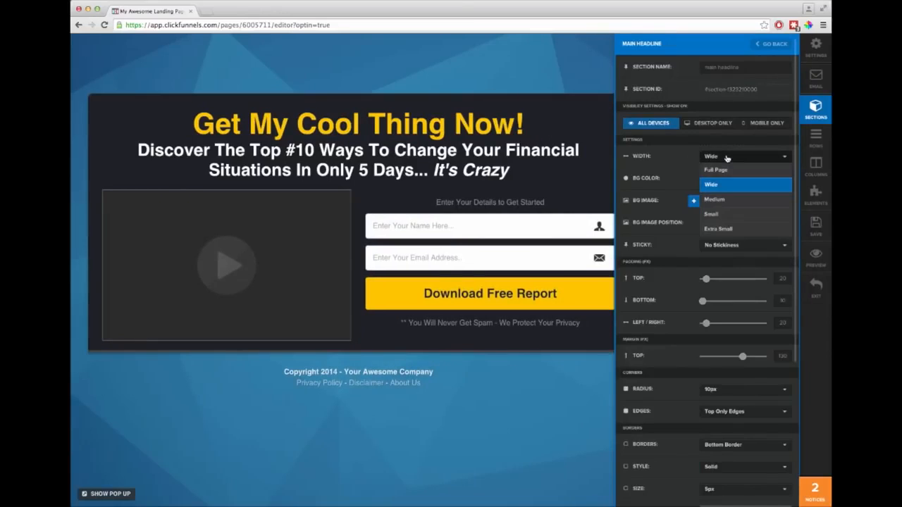
pyautogui.click(720, 198)
pyautogui.click(608, 356)
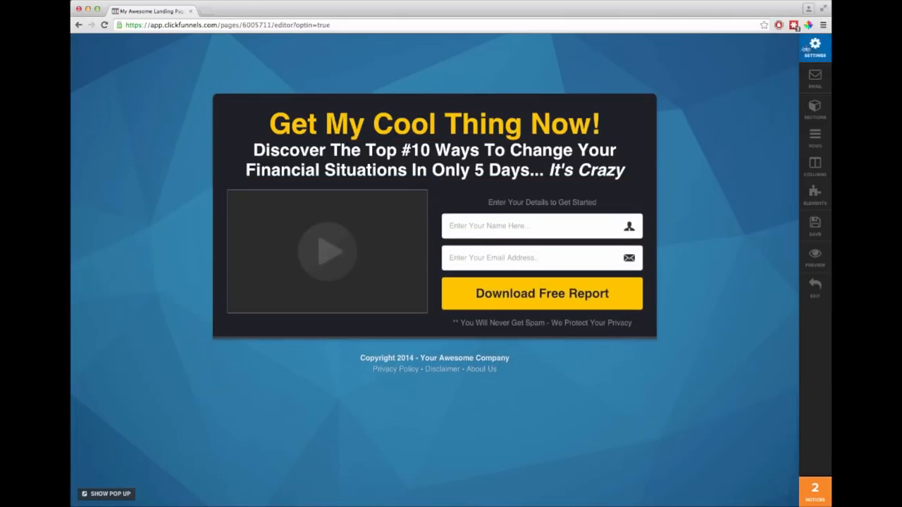
# Replace the page background with the blurred, colorful outdoor photo from the supplied background images
pyautogui.click(815, 48)
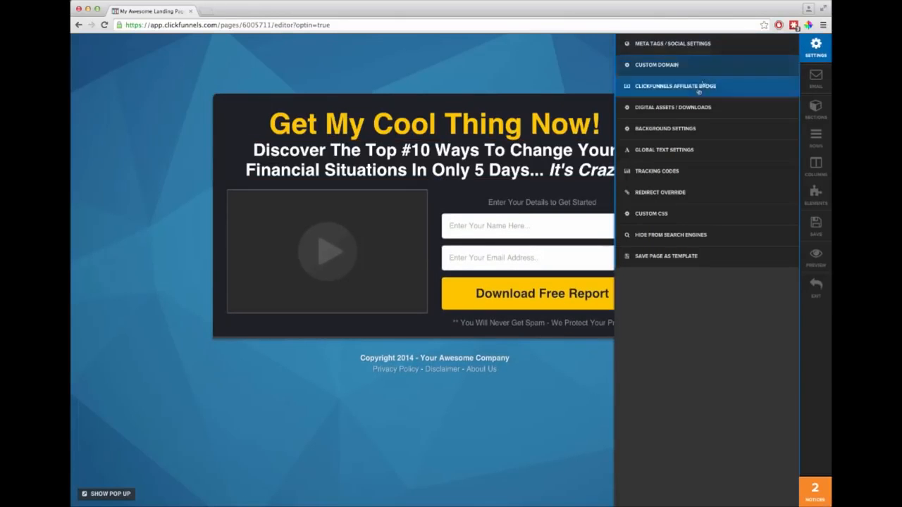
pyautogui.click(660, 130)
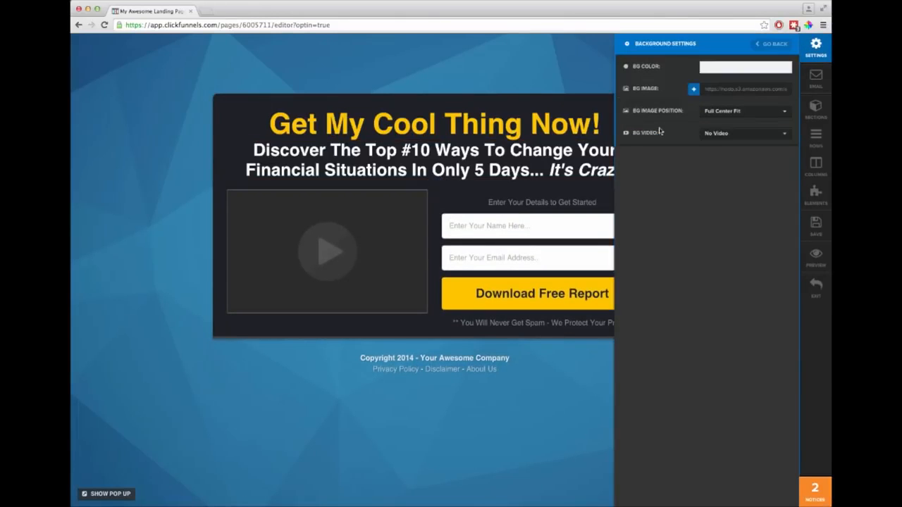
pyautogui.click(695, 91)
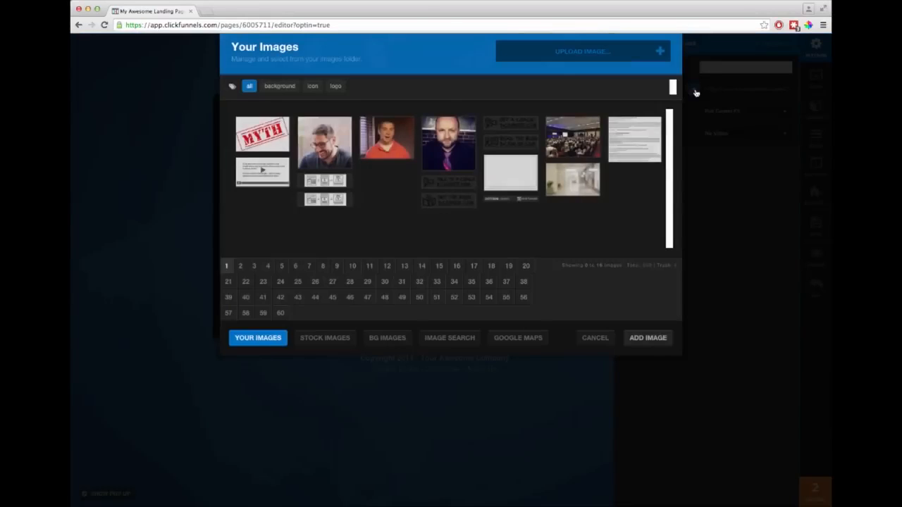
pyautogui.click(449, 339)
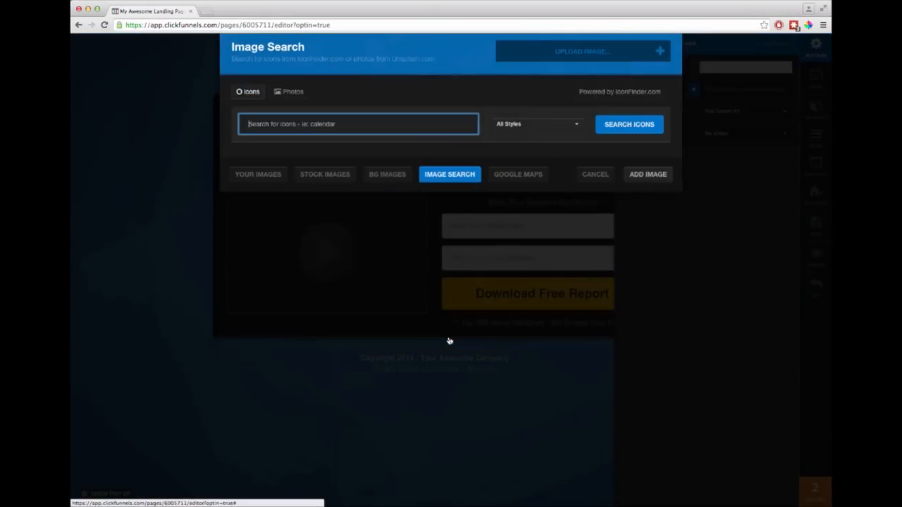
pyautogui.click(387, 173)
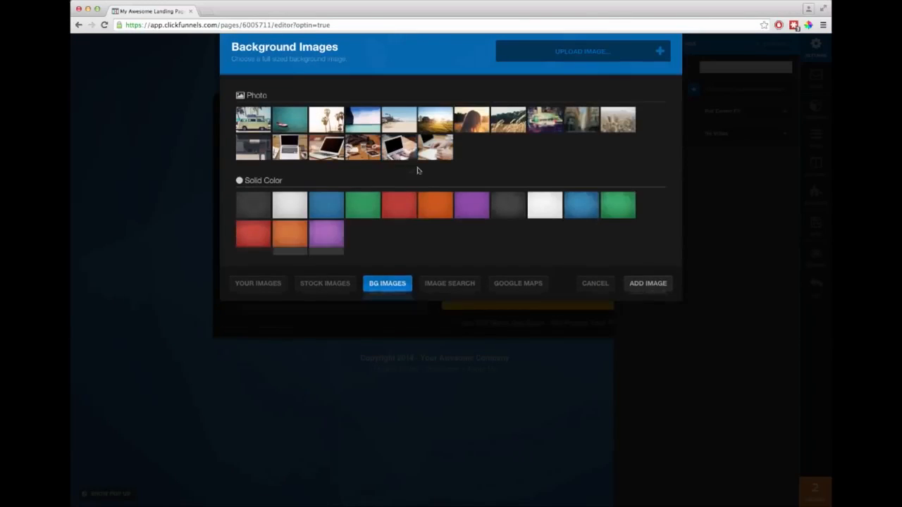
pyautogui.doubleClick(549, 121)
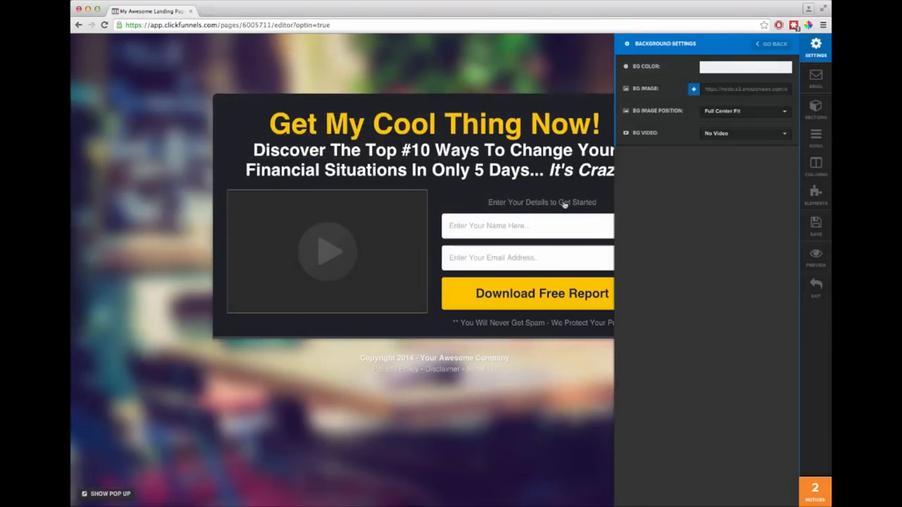
pyautogui.click(547, 380)
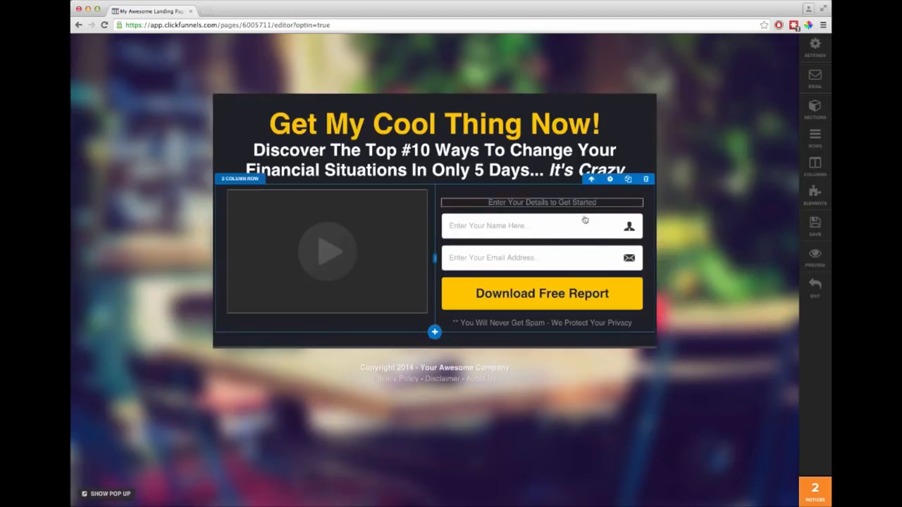
# Add a progress bar below the subheadline and give it the Animated Stripes style
pyautogui.click(433, 181)
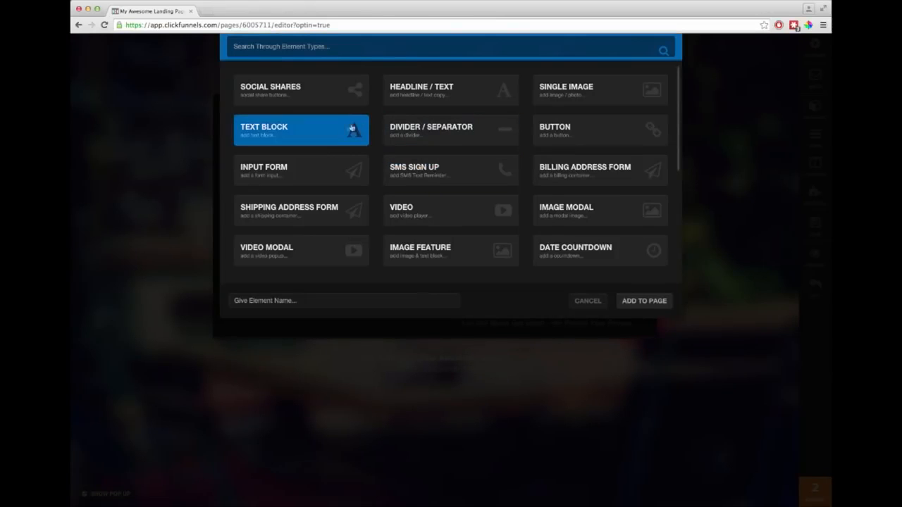
pyautogui.scroll(-5, 352, 176)
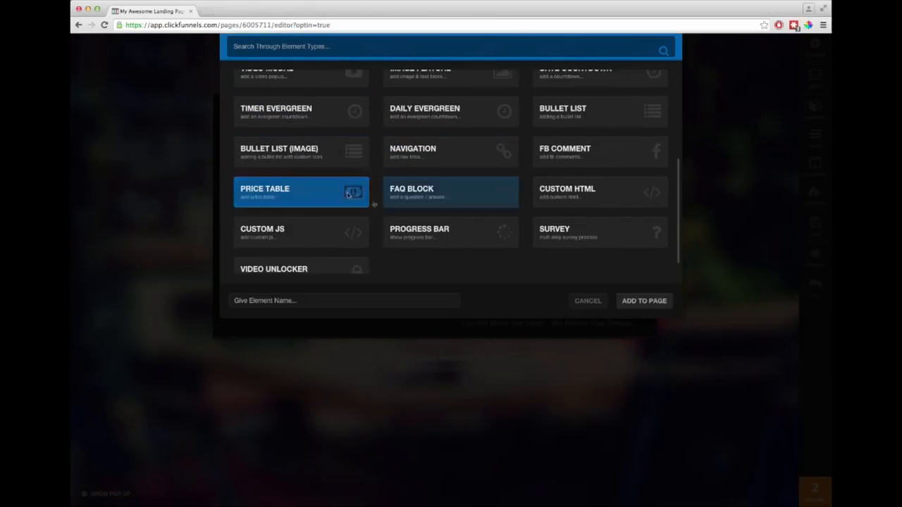
pyautogui.click(446, 236)
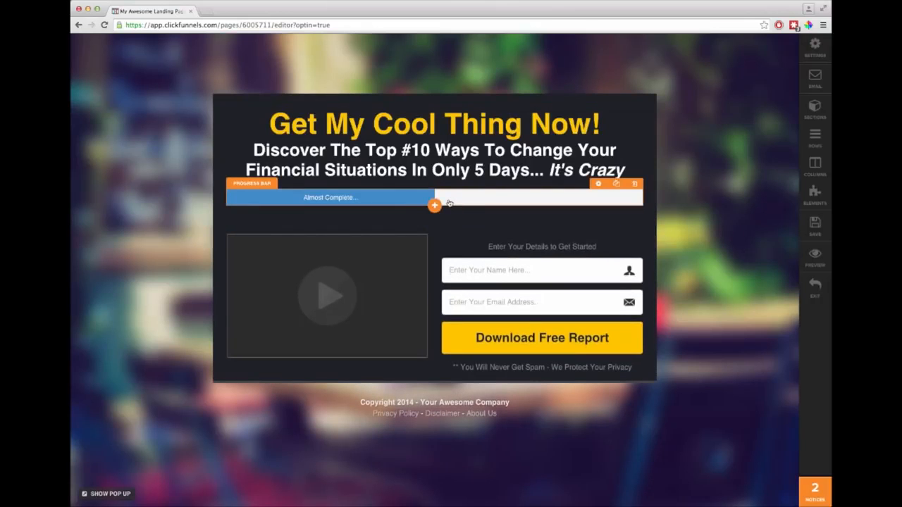
pyautogui.click(449, 203)
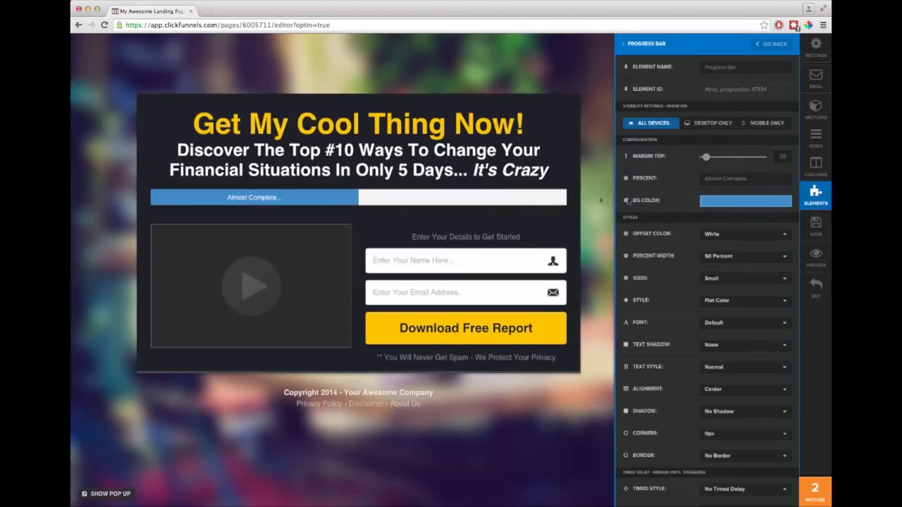
pyautogui.click(727, 301)
pyautogui.click(724, 385)
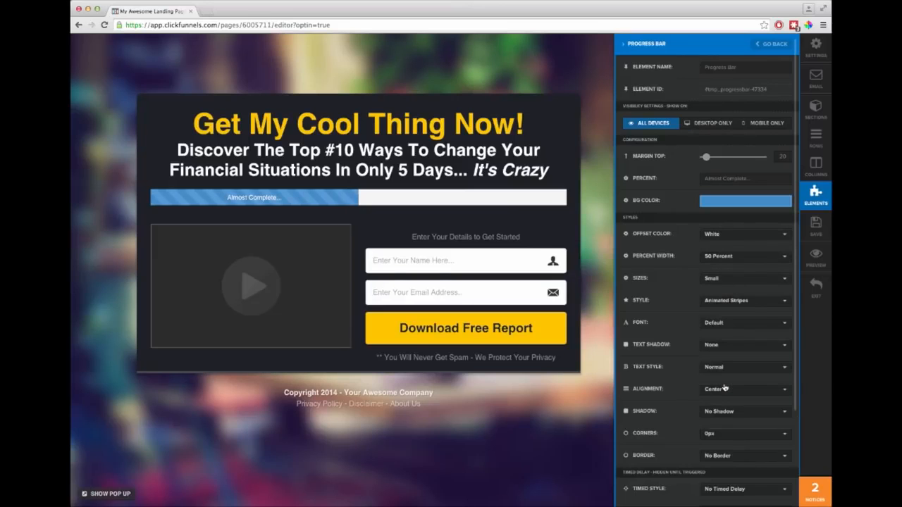
# Change the progress bar's label to "Almost There..." after trying "50% Done!"
pyautogui.tripleClick(707, 179)
pyautogui.write('50% Done!')
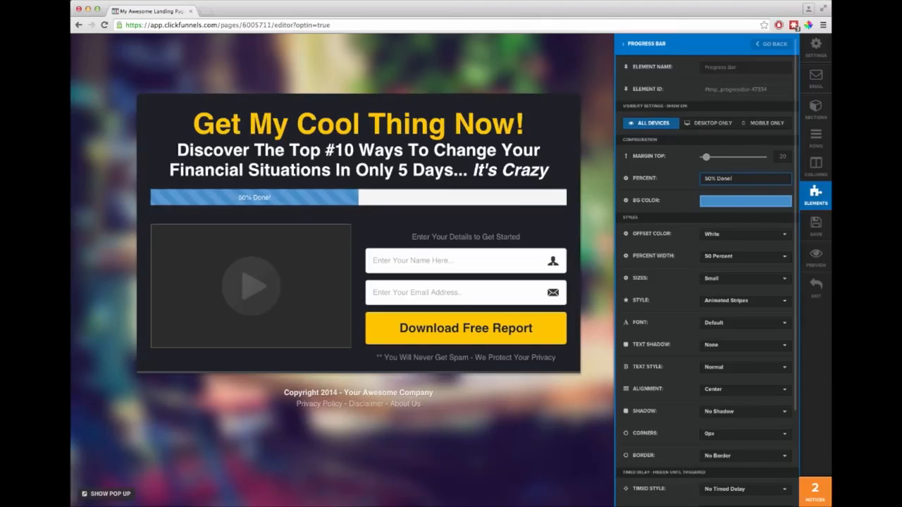
pyautogui.press('super+a')
pyautogui.write('Alm')
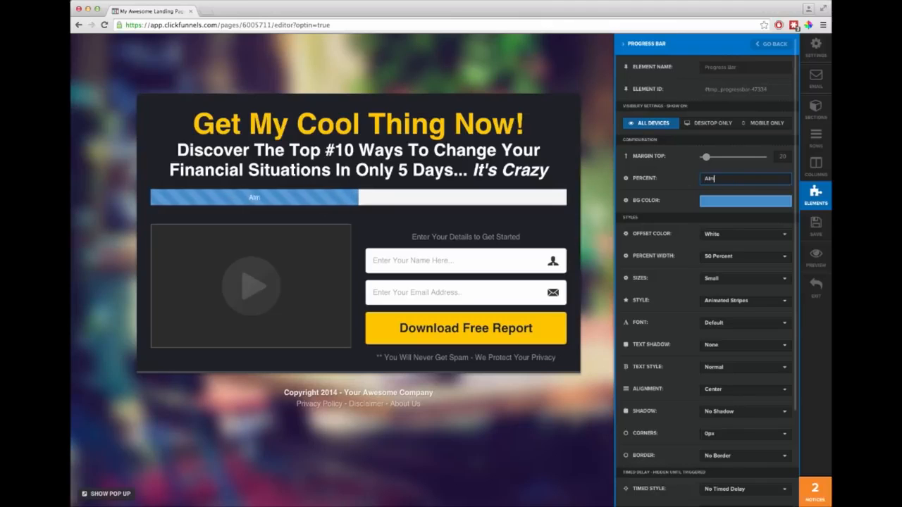
pyautogui.write('ost There...')
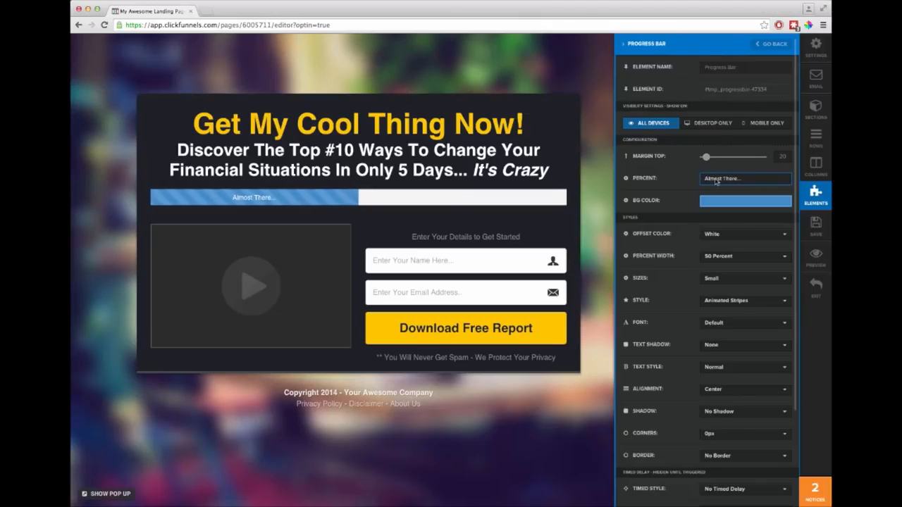
# Set the progress bar's percent width to 75 Percent and its text style to Bold
pyautogui.click(738, 261)
pyautogui.click(731, 327)
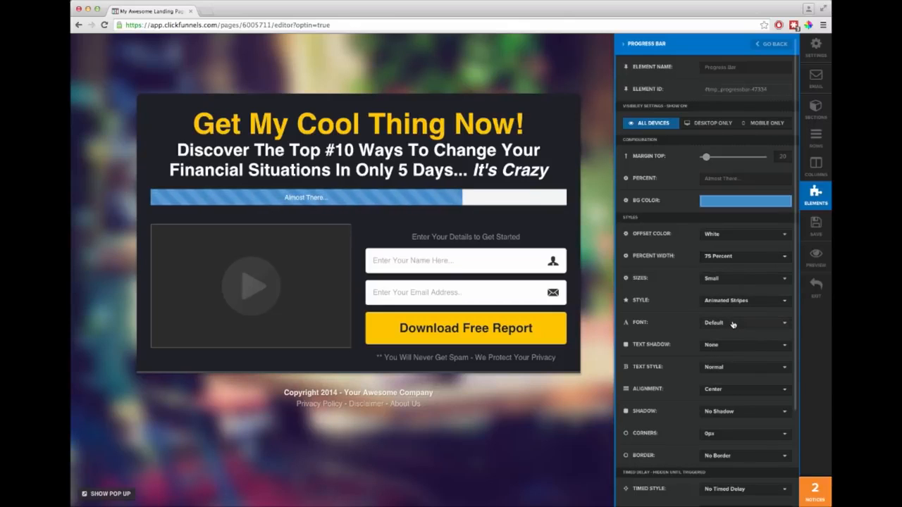
pyautogui.click(721, 371)
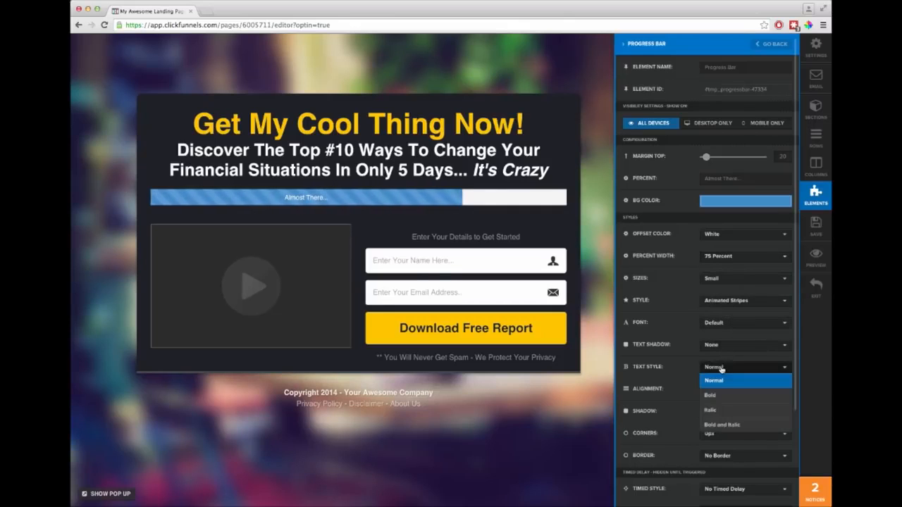
pyautogui.click(720, 395)
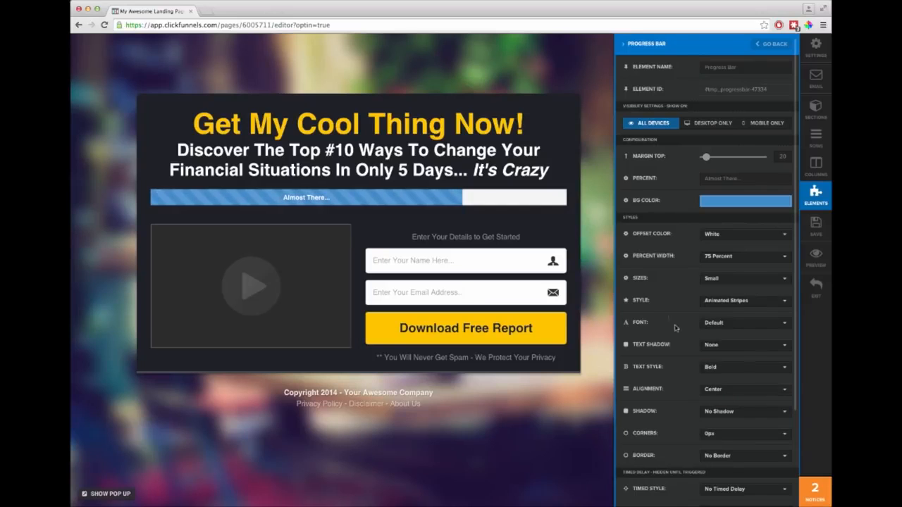
pyautogui.click(552, 224)
# Move the progress bar above the optin form's "Enter Your Details to Get Started" text and remove its top margin
pyautogui.moveTo(508, 138); pyautogui.dragTo(510, 117)
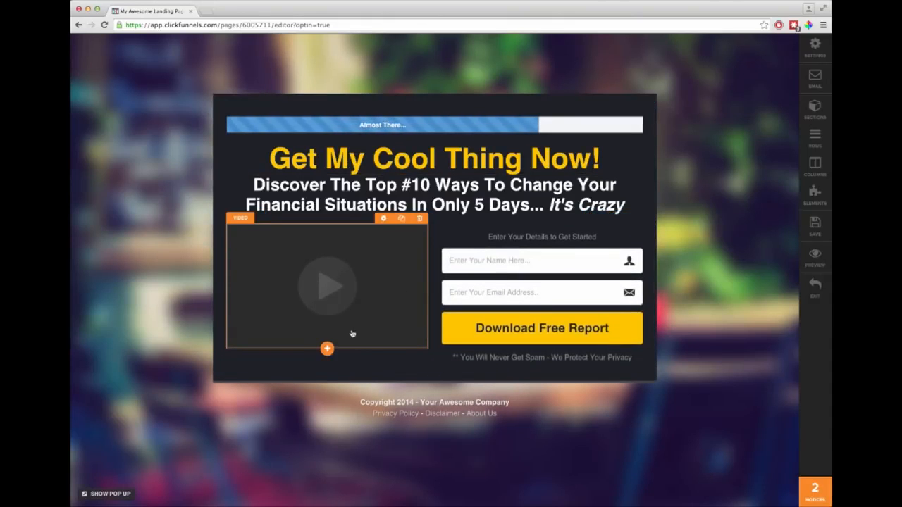
pyautogui.moveTo(463, 133); pyautogui.dragTo(551, 235)
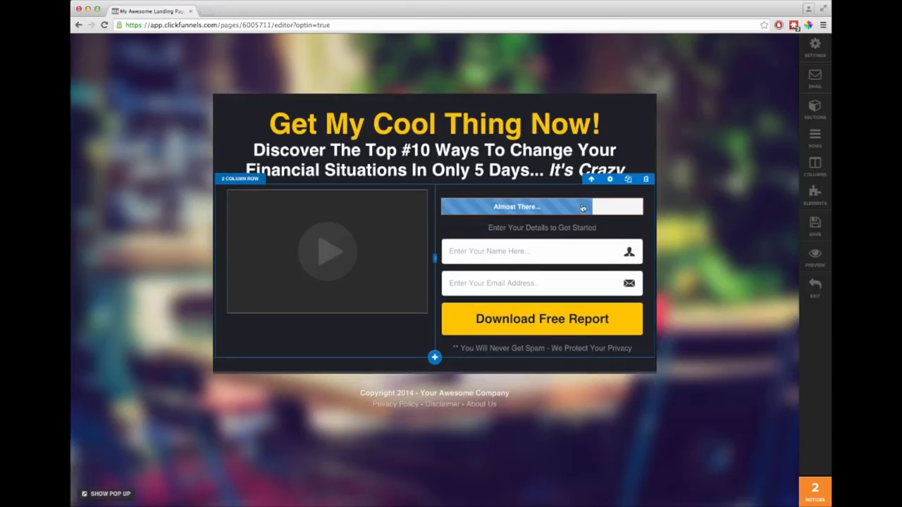
pyautogui.click(539, 208)
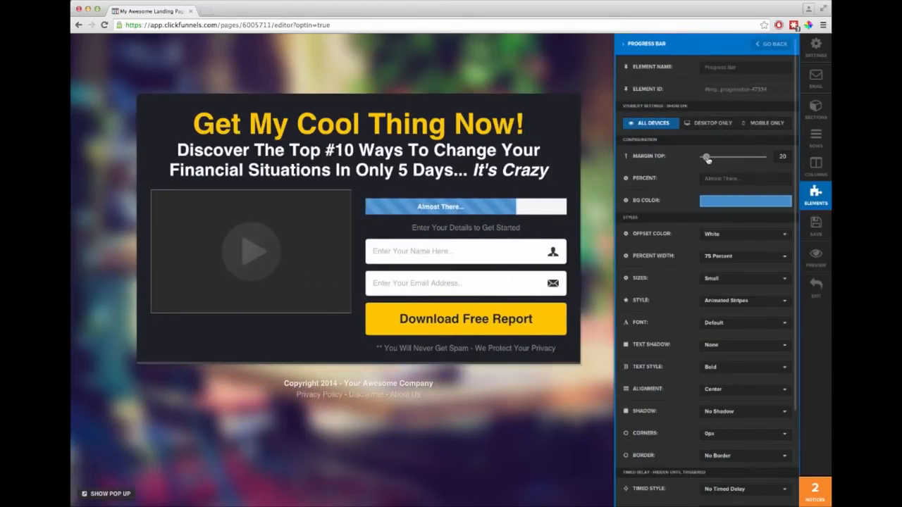
pyautogui.moveTo(707, 157); pyautogui.dragTo(642, 167)
pyautogui.click(518, 225)
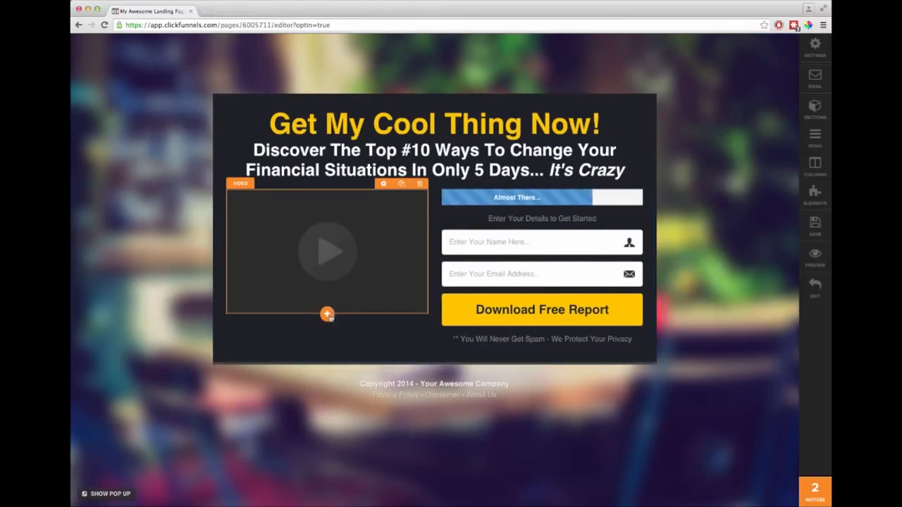
# Add a date countdown below the video and set its top margin to 0
pyautogui.click(326, 314)
pyautogui.scroll(-2, 371, 281)
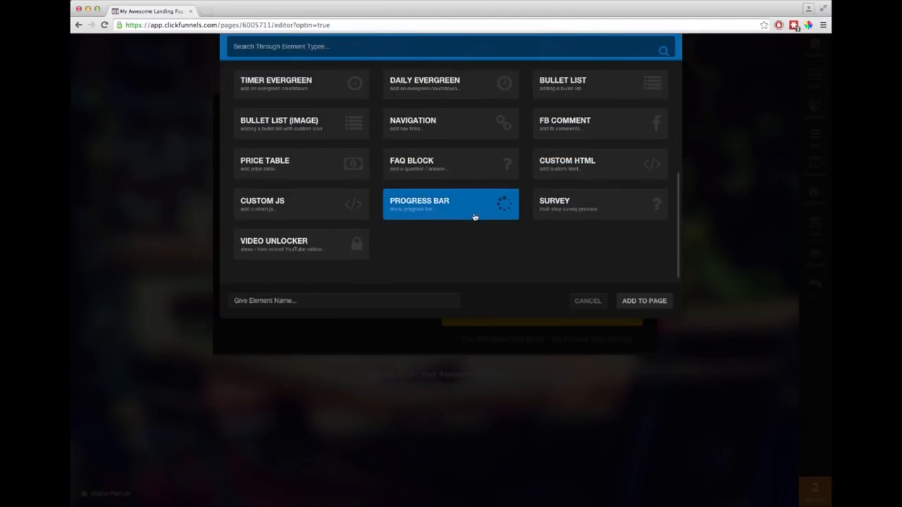
pyautogui.scroll(3, 289, 184)
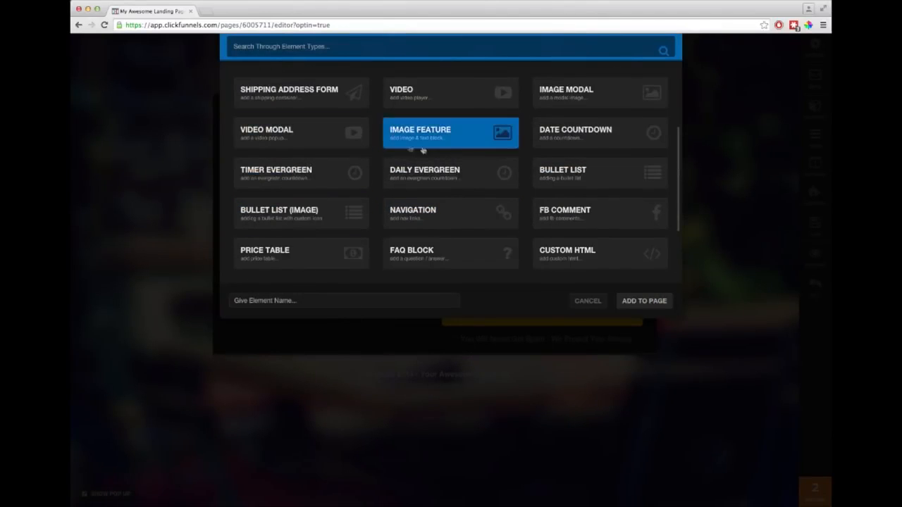
pyautogui.click(569, 139)
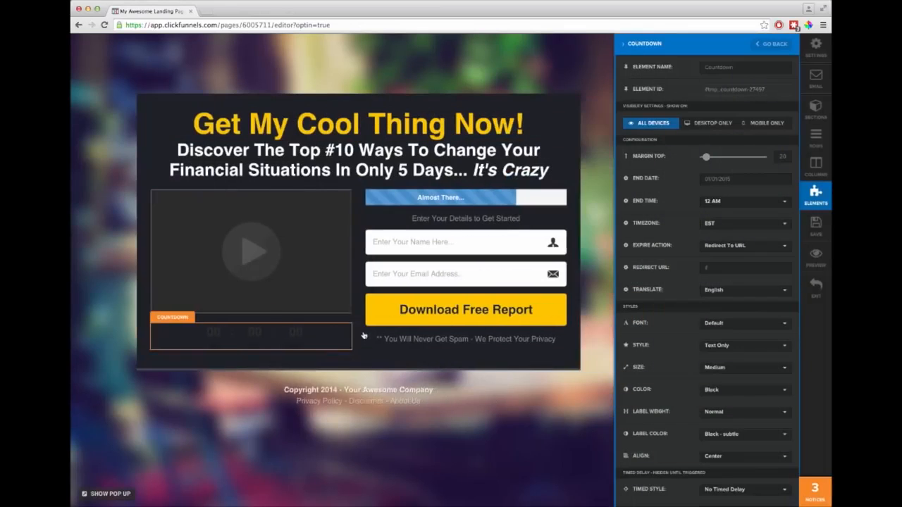
pyautogui.moveTo(706, 156); pyautogui.dragTo(699, 156)
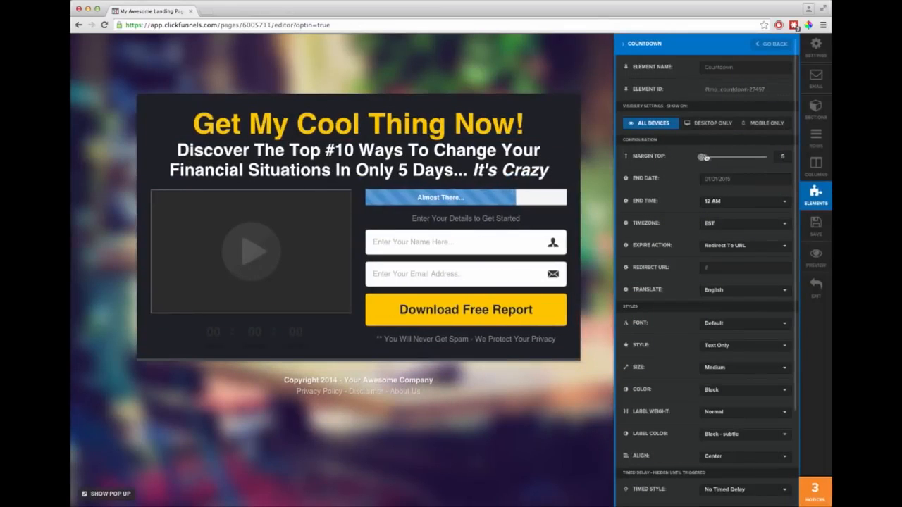
# Set the countdown's color to White and its style to Circle Line
pyautogui.click(720, 386)
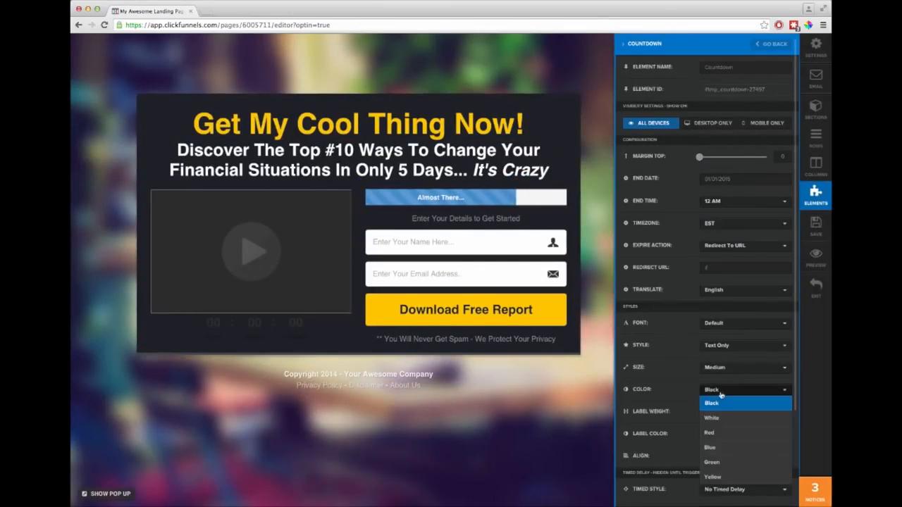
pyautogui.click(721, 416)
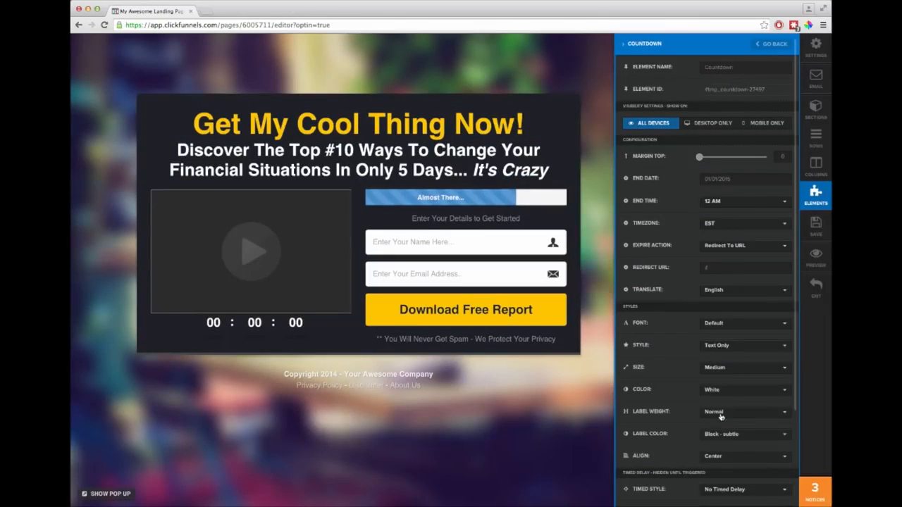
pyautogui.click(723, 348)
pyautogui.click(724, 376)
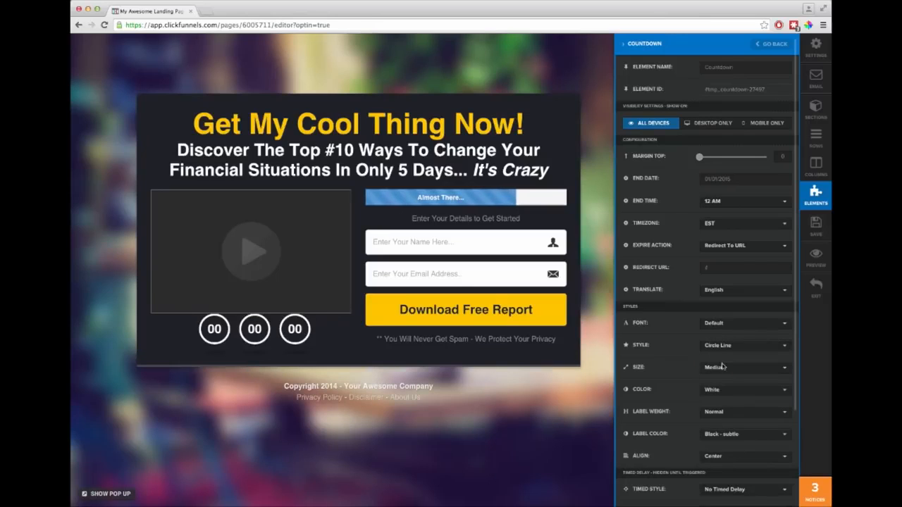
# Increase the countdown's top margin to 18 and set its label color to White - subtle
pyautogui.moveTo(699, 157); pyautogui.dragTo(705, 157)
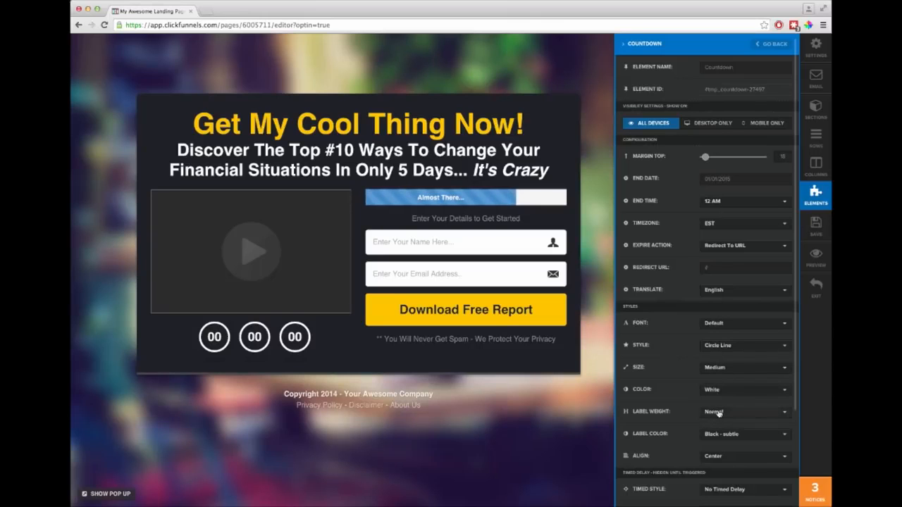
pyautogui.click(721, 436)
pyautogui.click(723, 458)
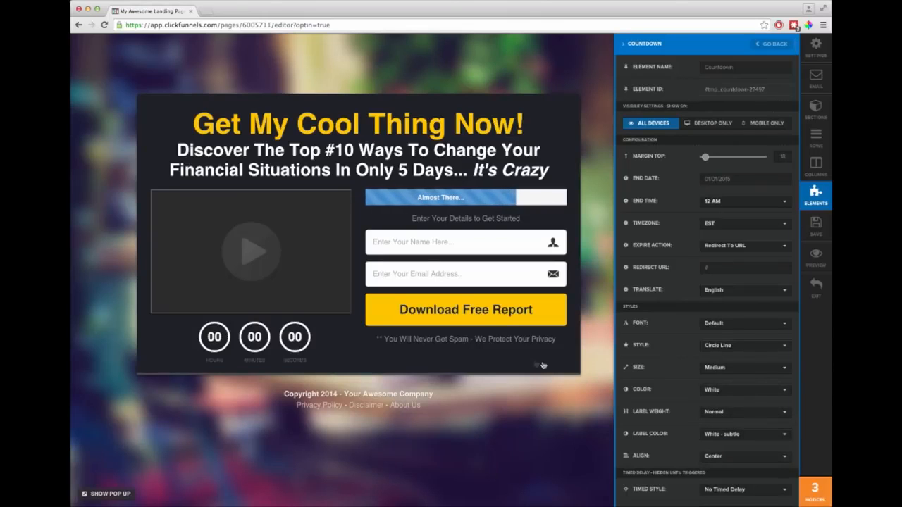
pyautogui.click(508, 356)
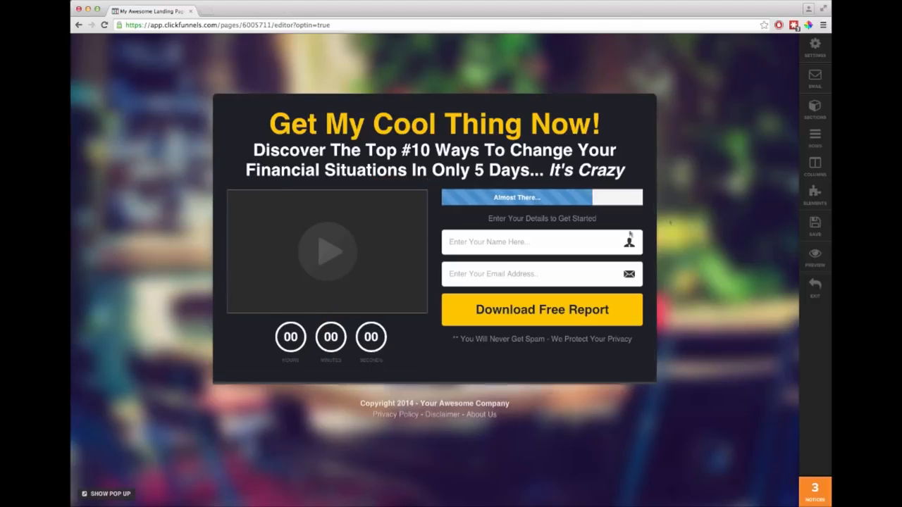
# Preview the redesigned squeeze page in the browser and return to the editor
pyautogui.click(814, 258)
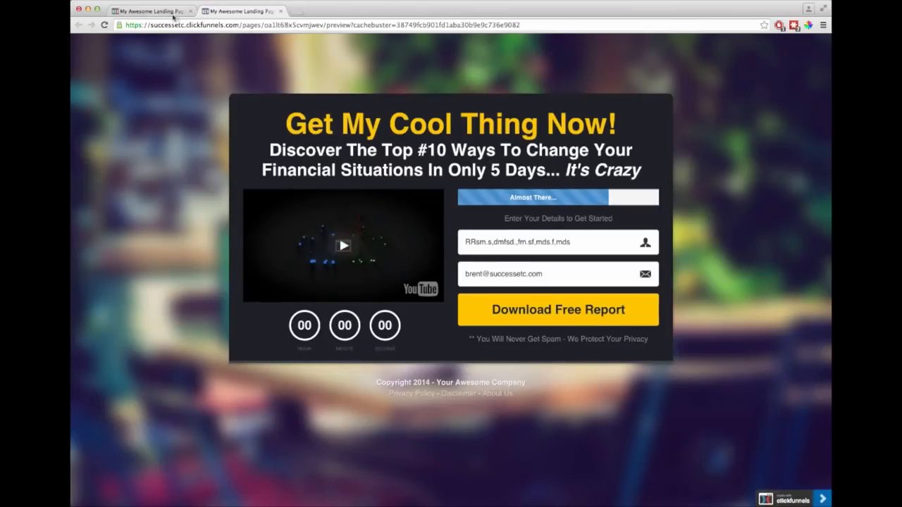
pyautogui.click(172, 14)
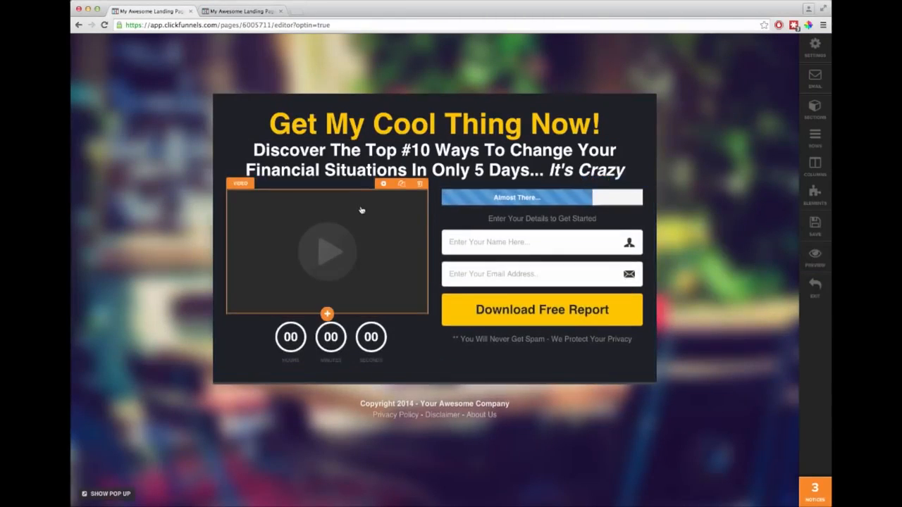
# Delete the video and put a new single image element in its place above the countdown
pyautogui.click(420, 184)
pyautogui.click(598, 118)
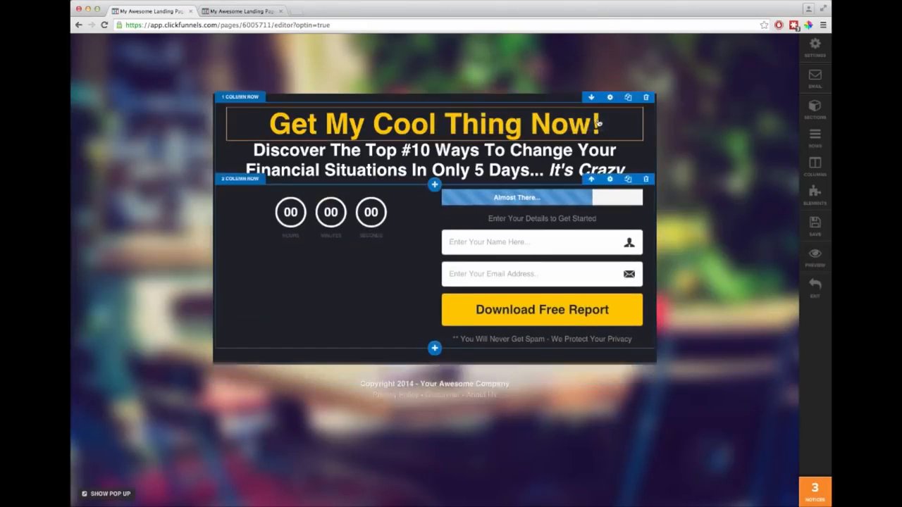
pyautogui.click(326, 238)
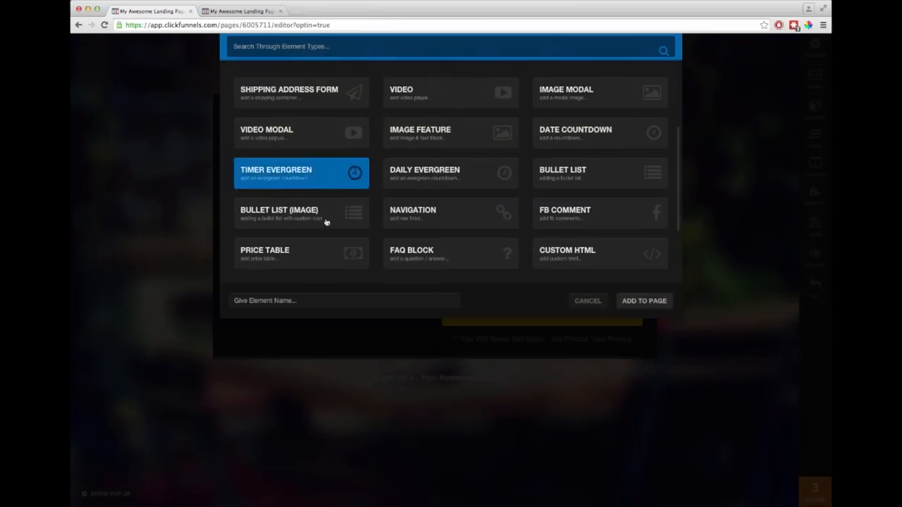
pyautogui.click(570, 97)
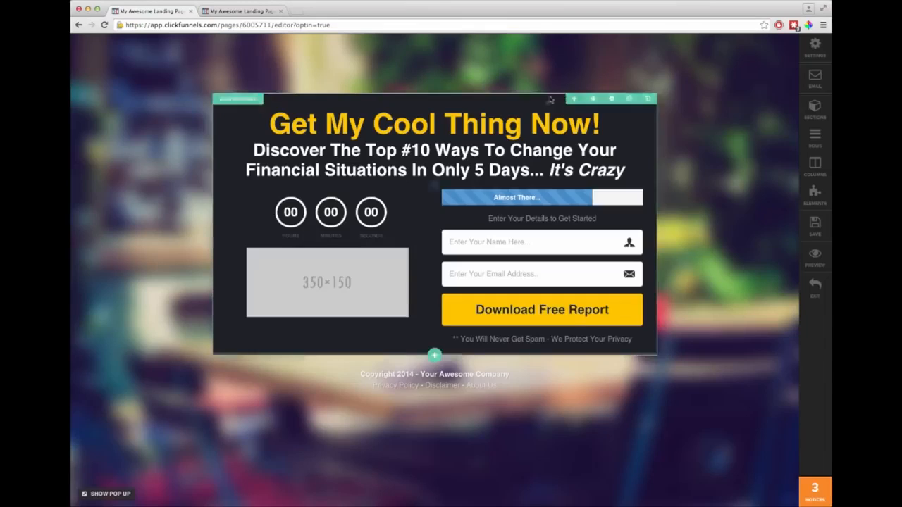
pyautogui.moveTo(370, 282); pyautogui.dragTo(366, 221)
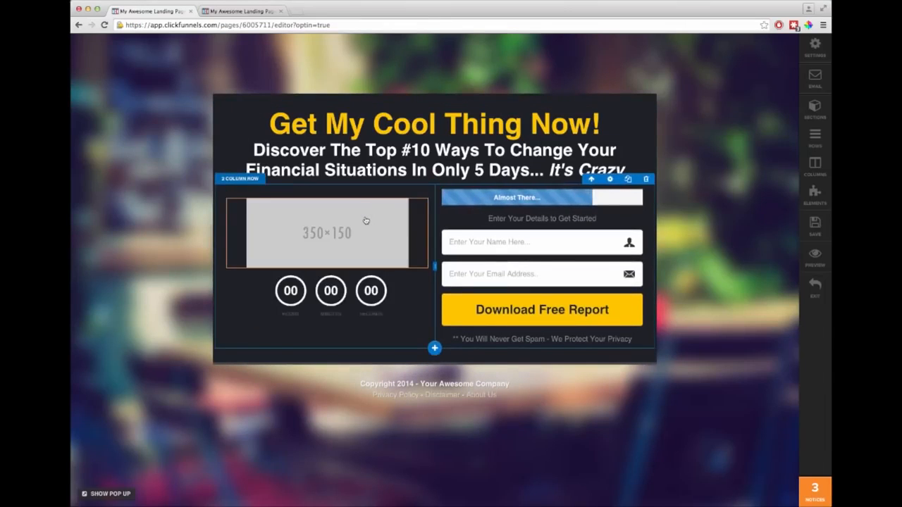
# Set the image's top margin to 0 and replace its placeholder URL with the copied DotCom Secrets book image URL
pyautogui.click(383, 192)
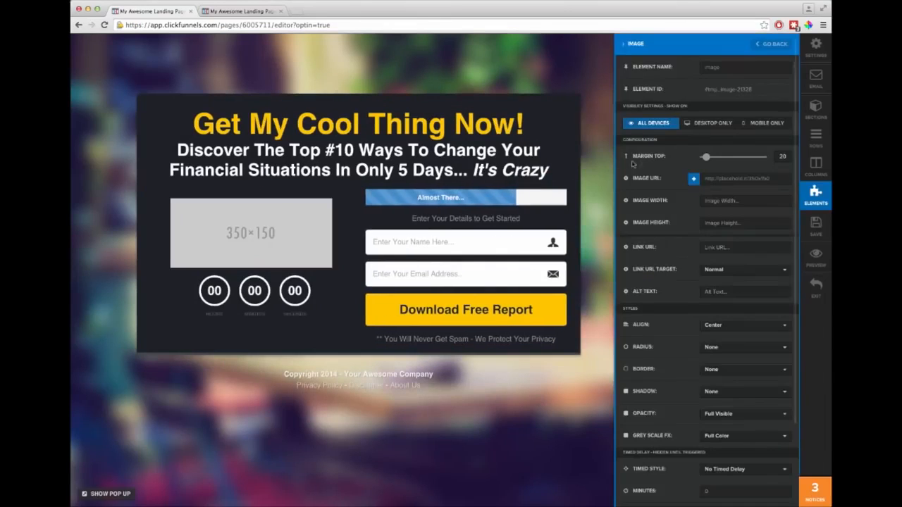
pyautogui.moveTo(708, 159); pyautogui.dragTo(699, 157)
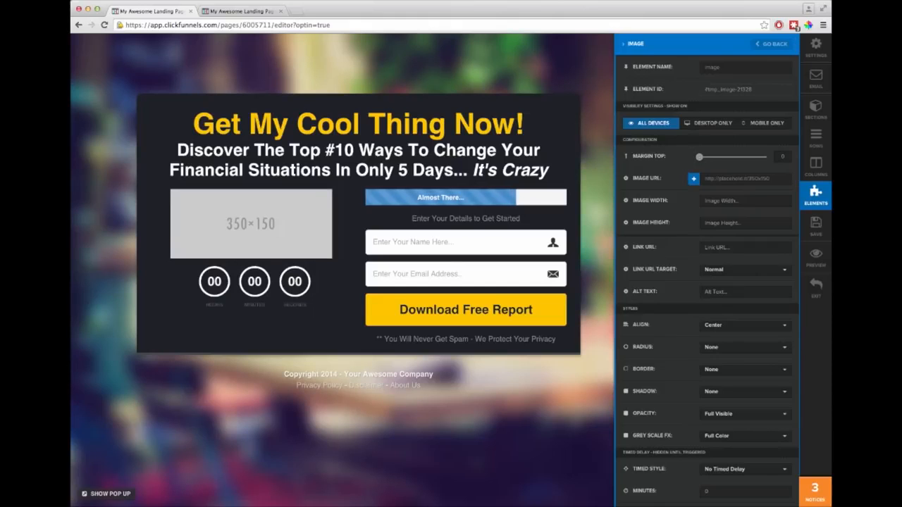
pyautogui.rightClick(738, 178)
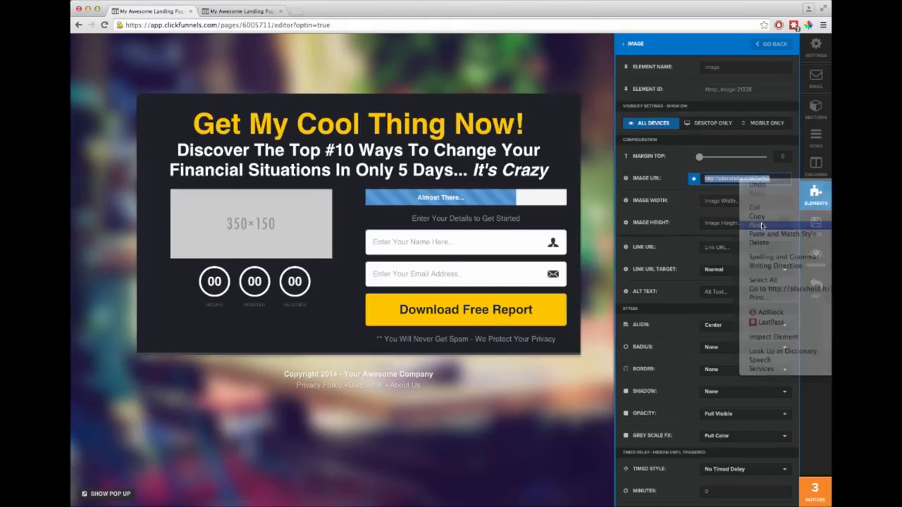
pyautogui.click(783, 222)
pyautogui.click(333, 259)
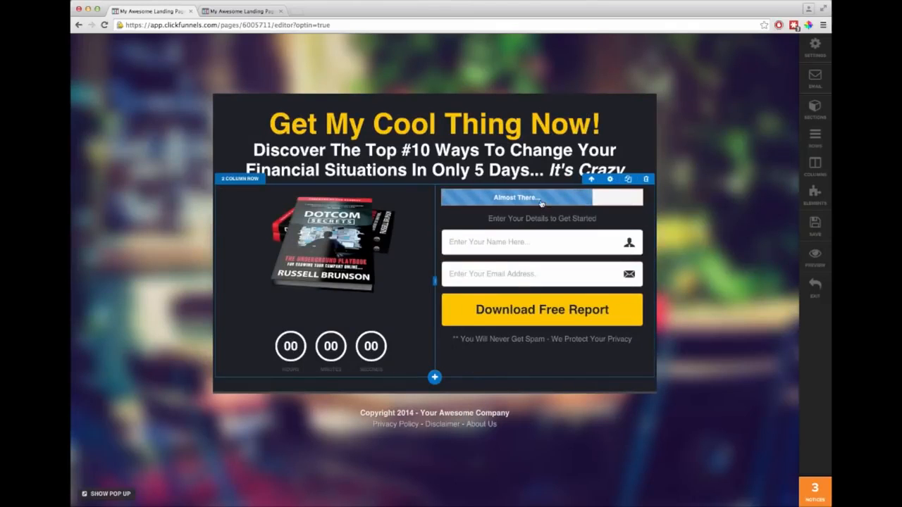
# Delete the Almost There progress bar above the optin form and move the countdown directly beneath the sub-headline
pyautogui.click(634, 184)
pyautogui.click(597, 117)
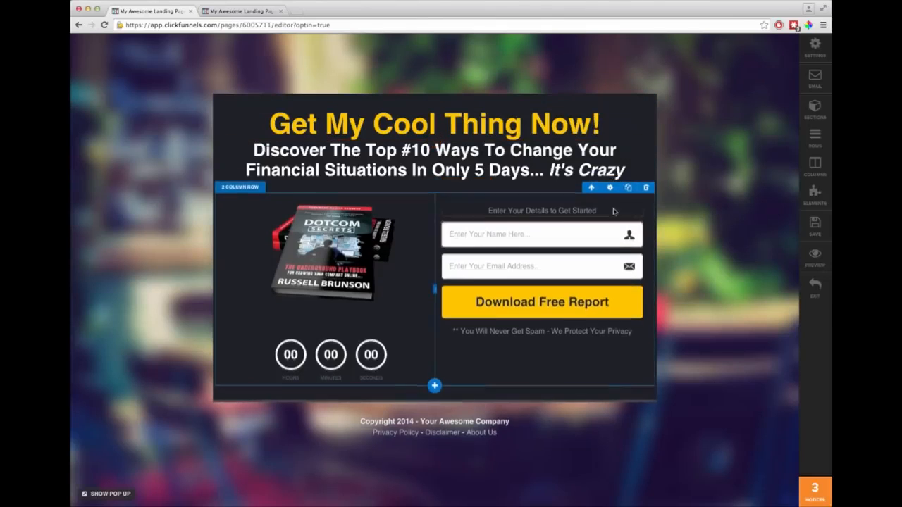
pyautogui.moveTo(369, 350); pyautogui.dragTo(437, 184)
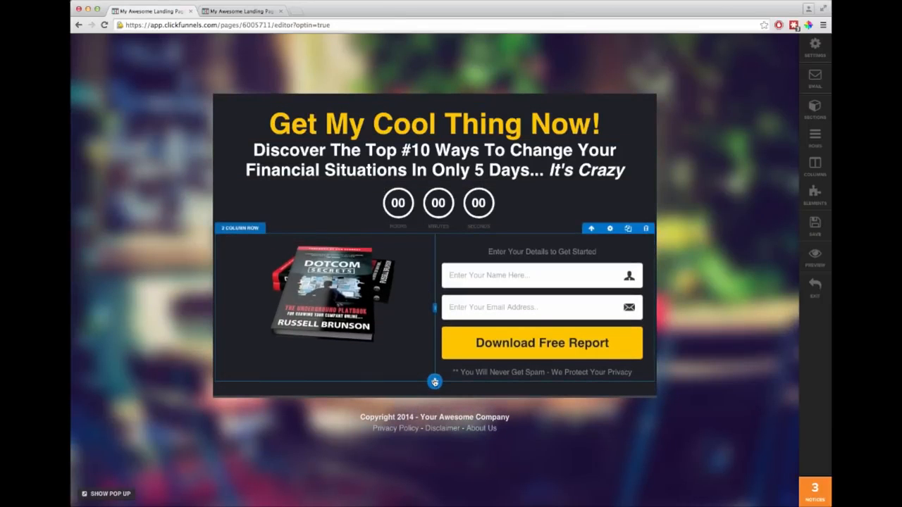
# Add a one-column row below the book image and optin form, and place a video element in it
pyautogui.click(435, 381)
pyautogui.click(295, 88)
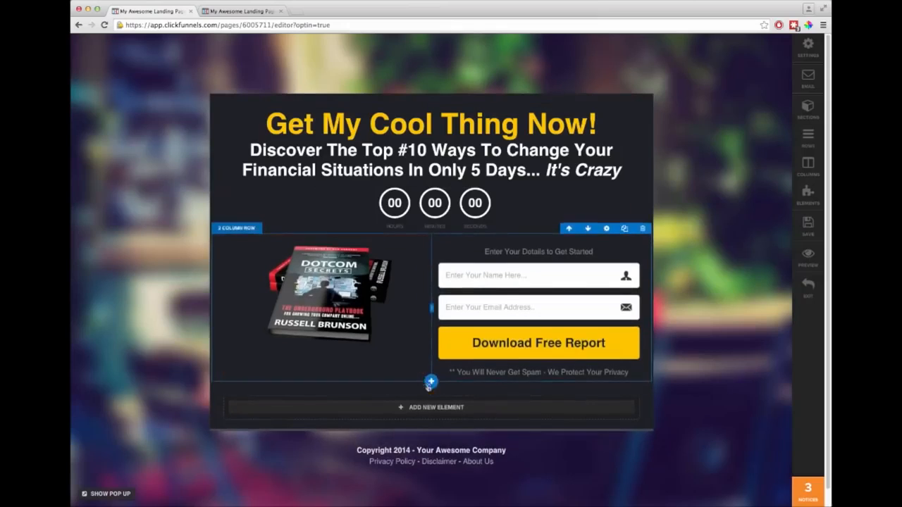
pyautogui.click(430, 406)
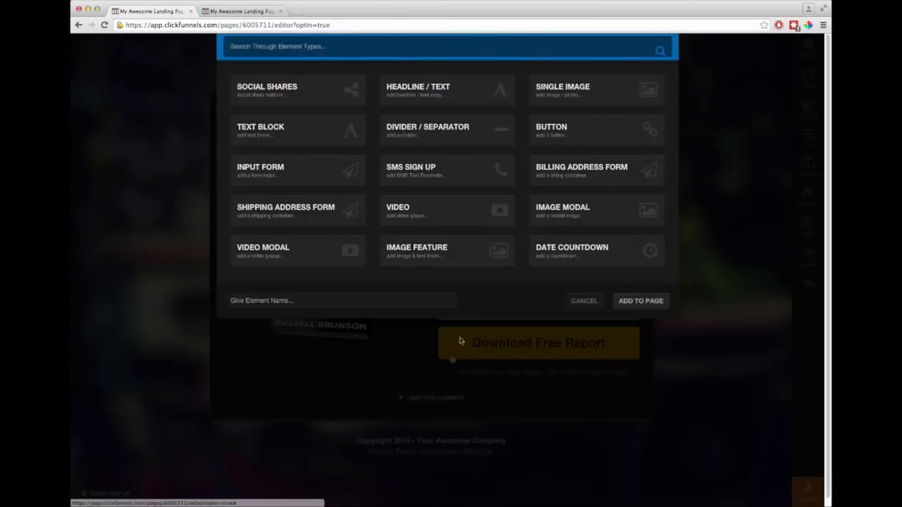
pyautogui.click(424, 213)
pyautogui.scroll(-3, 500, 342)
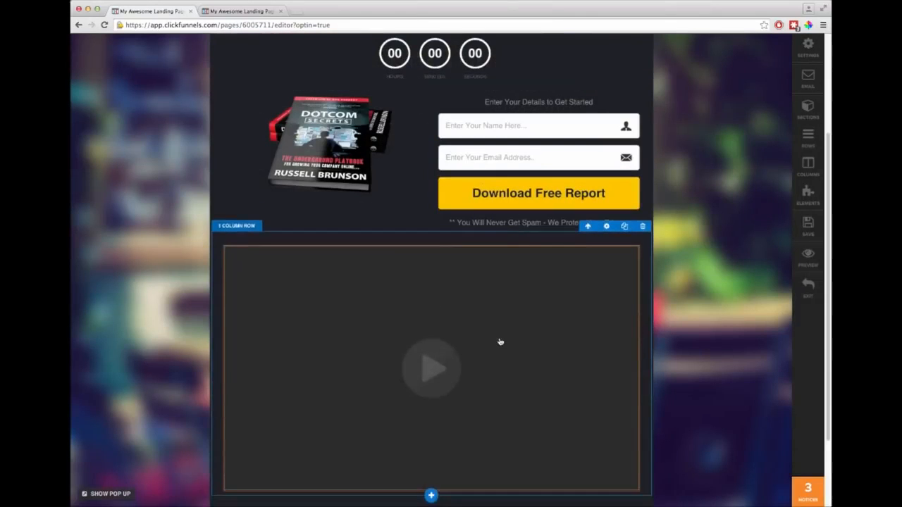
pyautogui.click(500, 343)
pyautogui.click(476, 244)
pyautogui.scroll(-2, 644, 331)
pyautogui.scroll(5, 638, 341)
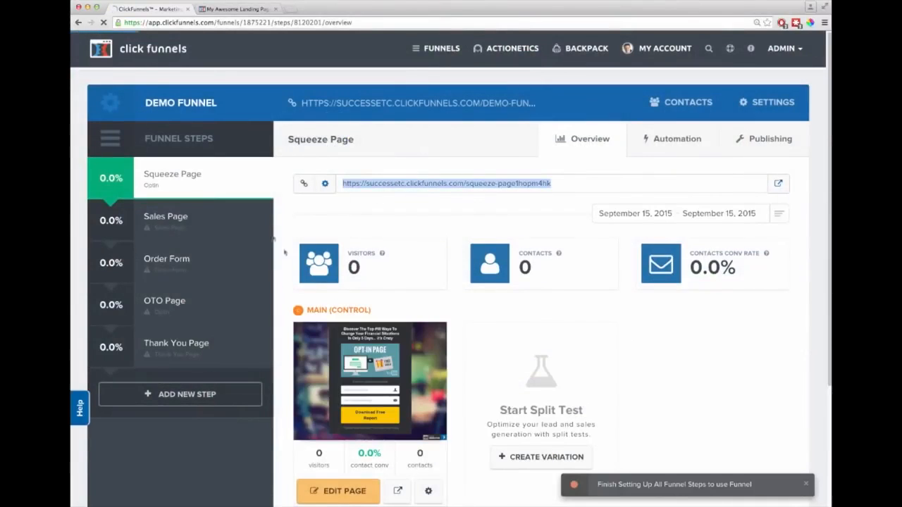
# Browse the sales templates for the Sales Page funnel step and assign the OTO Video template to it
pyautogui.click(173, 224)
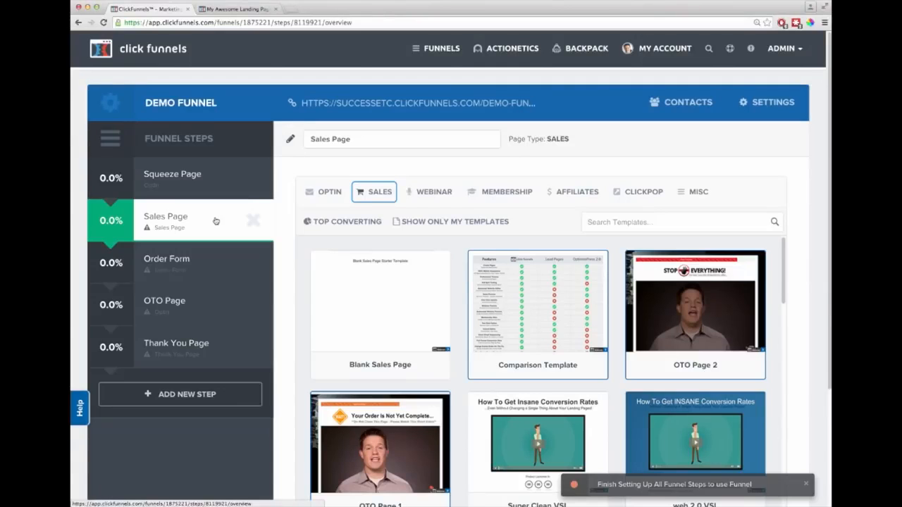
pyautogui.scroll(-3, 457, 302)
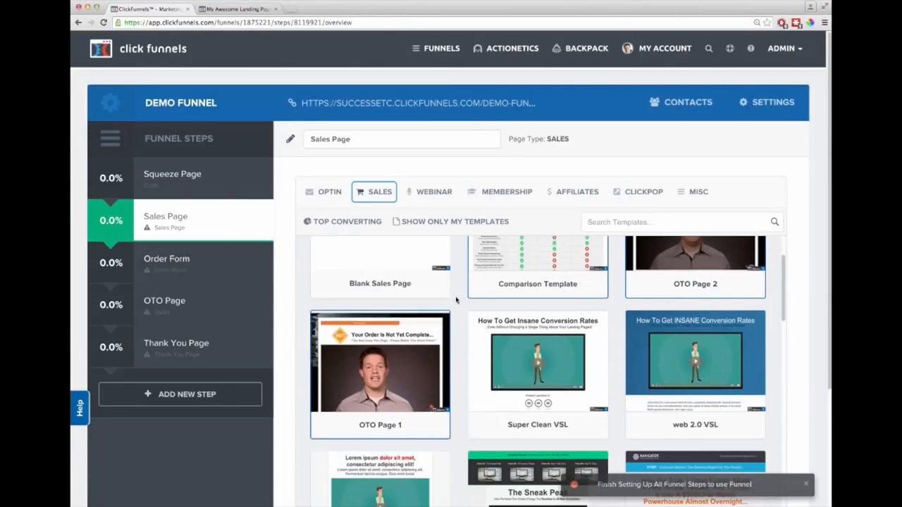
pyautogui.scroll(-7, 457, 302)
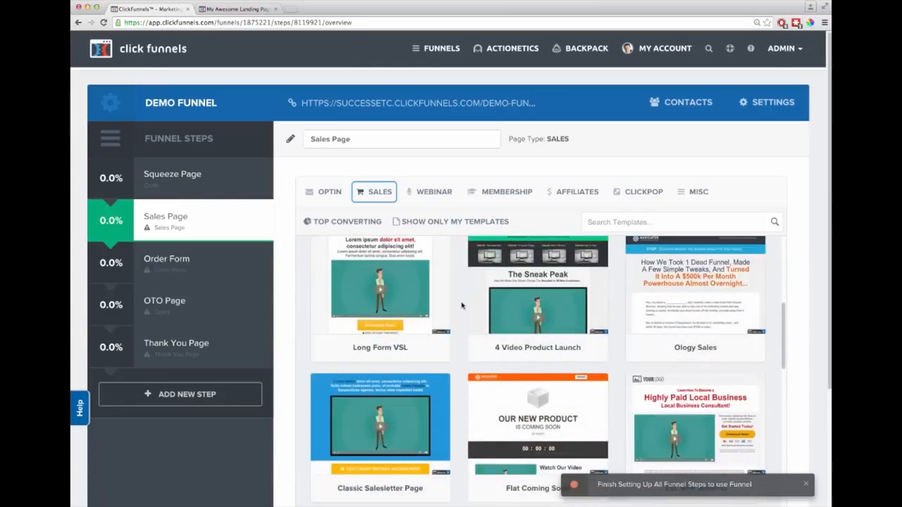
pyautogui.scroll(-1, 468, 307)
pyautogui.scroll(-5, 479, 308)
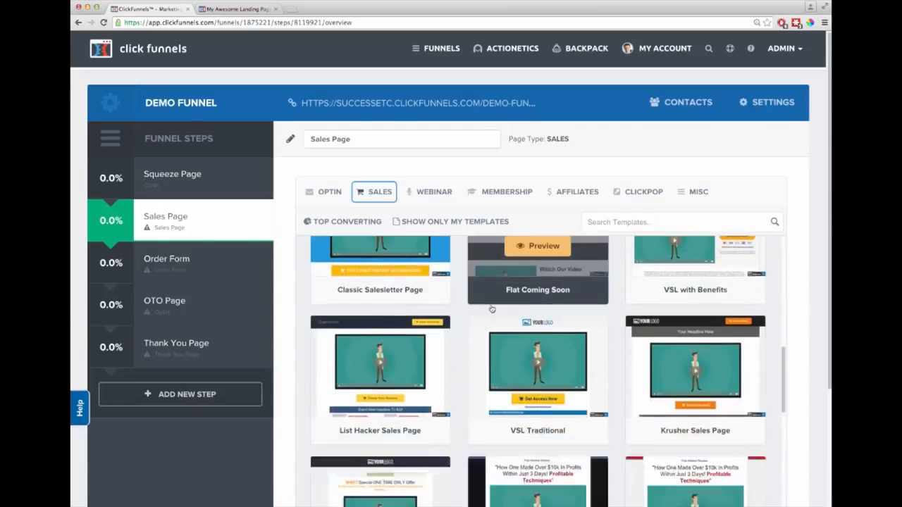
pyautogui.scroll(-1, 492, 308)
pyautogui.scroll(-1, 486, 310)
pyautogui.scroll(-1, 480, 312)
pyautogui.scroll(-1, 480, 310)
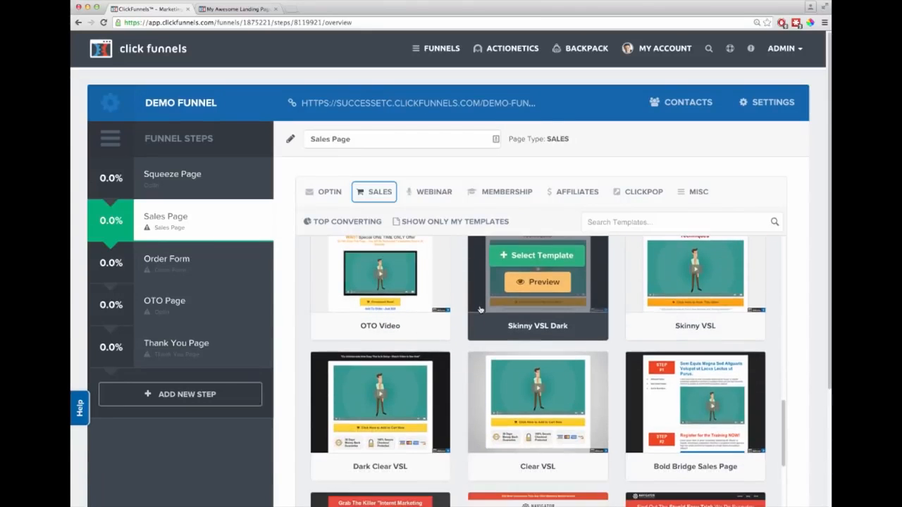
pyautogui.scroll(1, 437, 303)
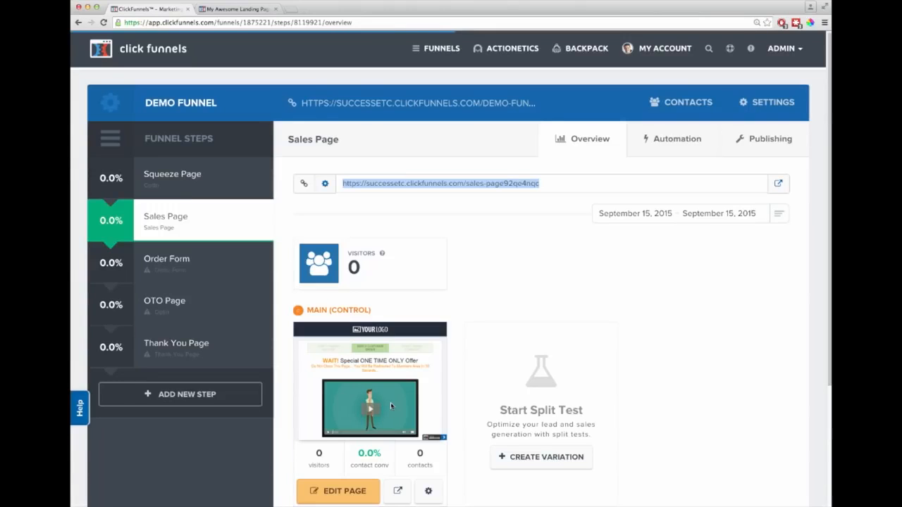
# Assign the Skinny Order Form template to the Order Form funnel step
pyautogui.click(182, 261)
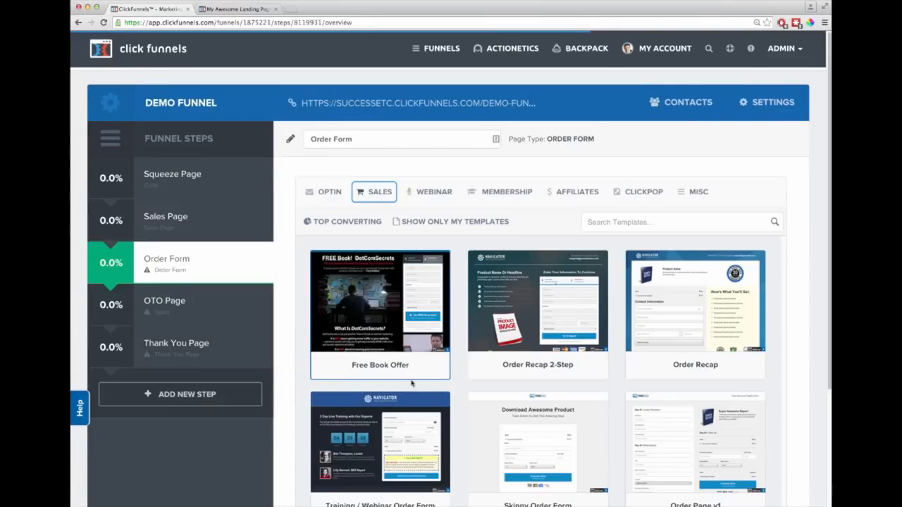
pyautogui.scroll(-3, 363, 429)
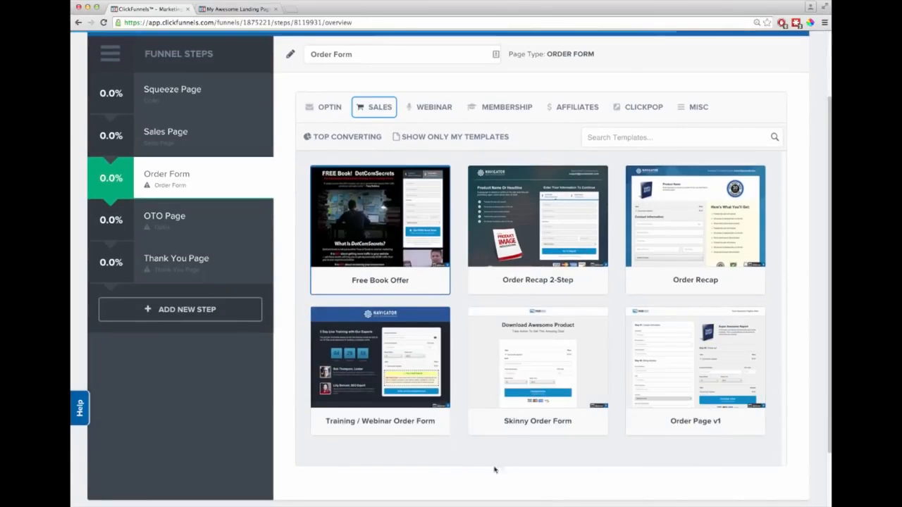
pyautogui.moveTo(535, 356)
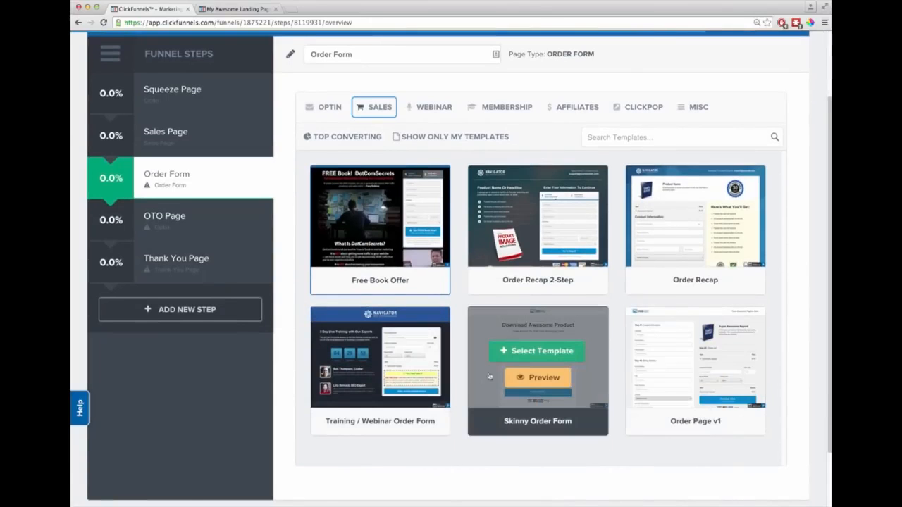
pyautogui.click(534, 356)
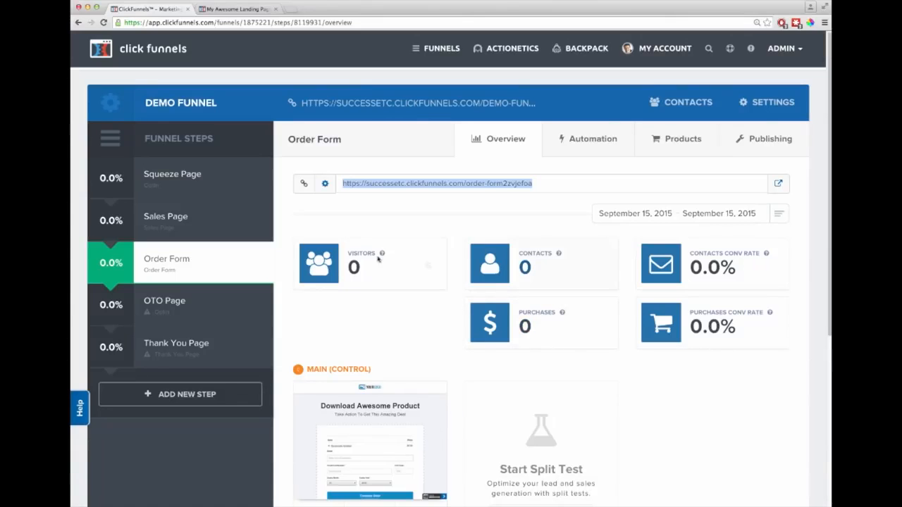
# Open the Order Form step's main control page in the page editor
pyautogui.scroll(-2, 455, 347)
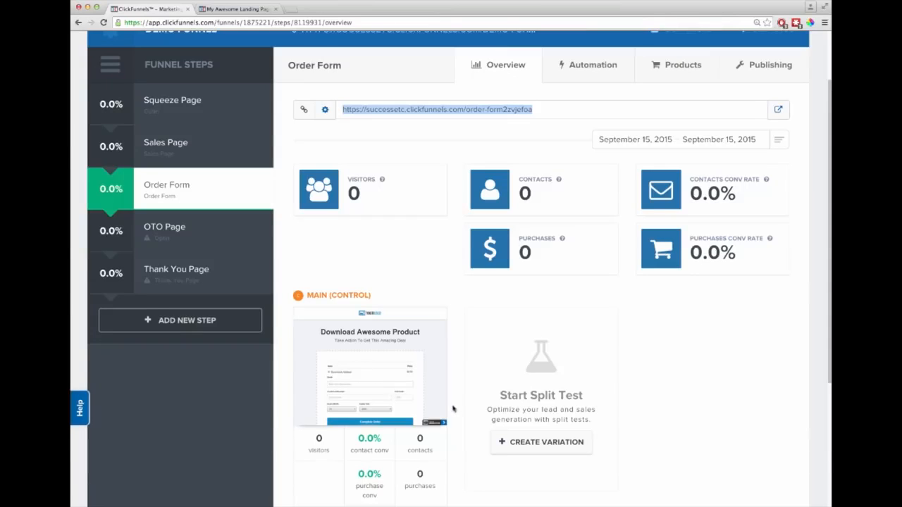
pyautogui.click(455, 409)
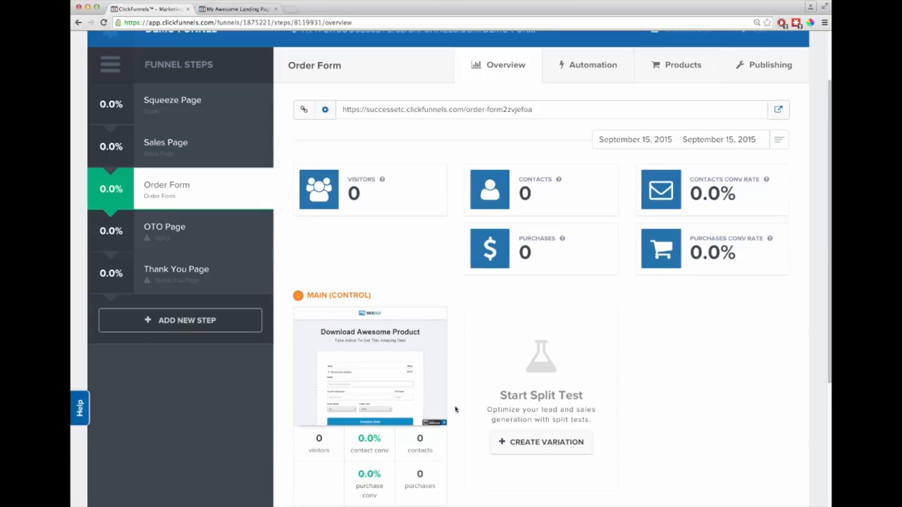
pyautogui.scroll(-3, 454, 415)
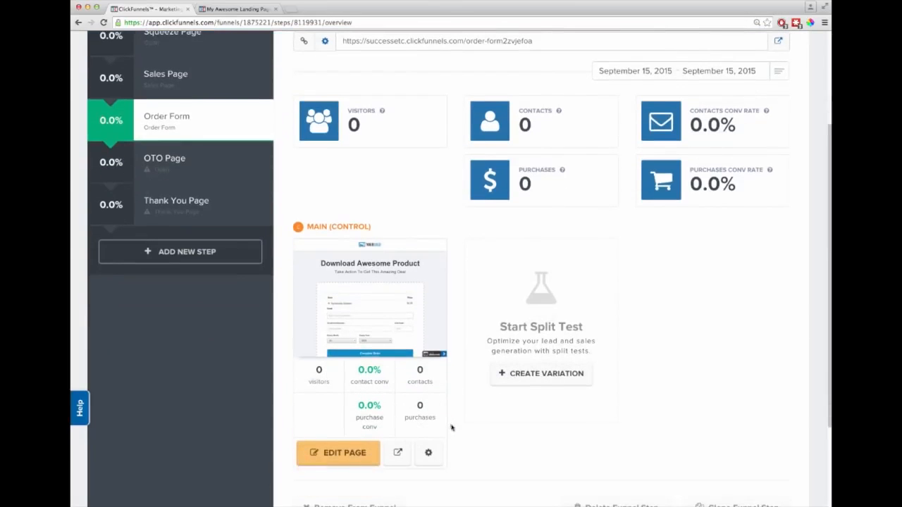
pyautogui.click(346, 455)
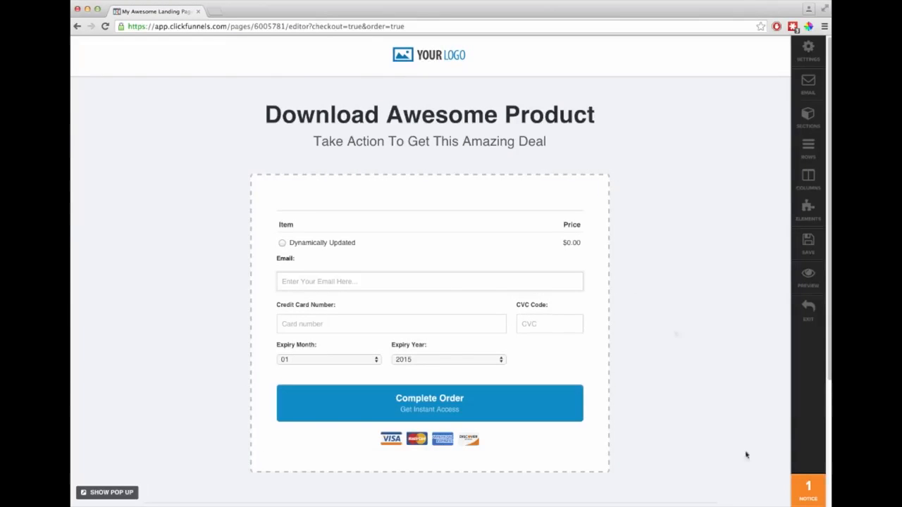
# Replace the placeholder logo's image URL with the copied ClickFunnels logo URL and set the image width to 250
pyautogui.click(437, 56)
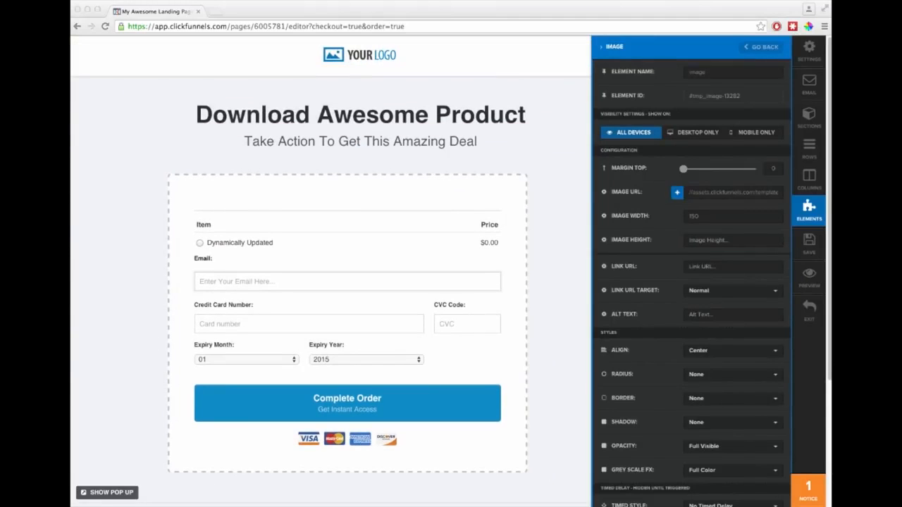
pyautogui.tripleClick(711, 195)
pyautogui.press('super+v')
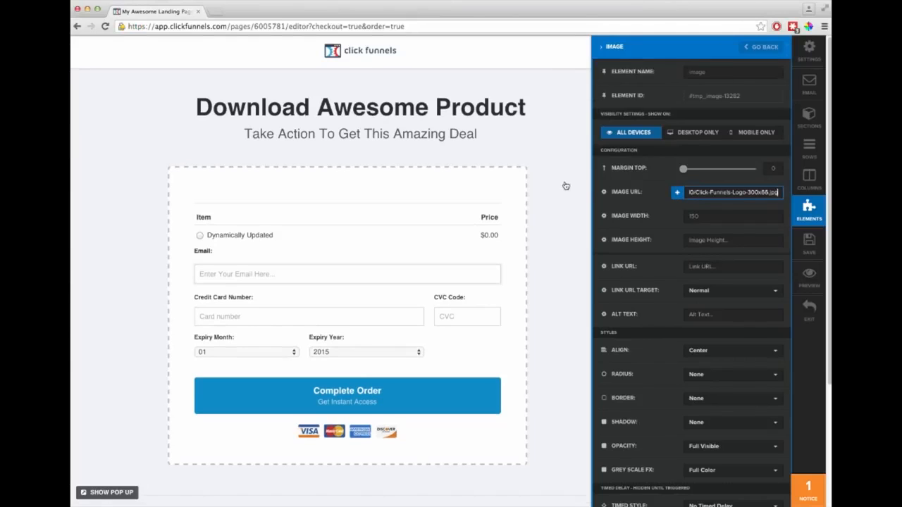
pyautogui.click(708, 217)
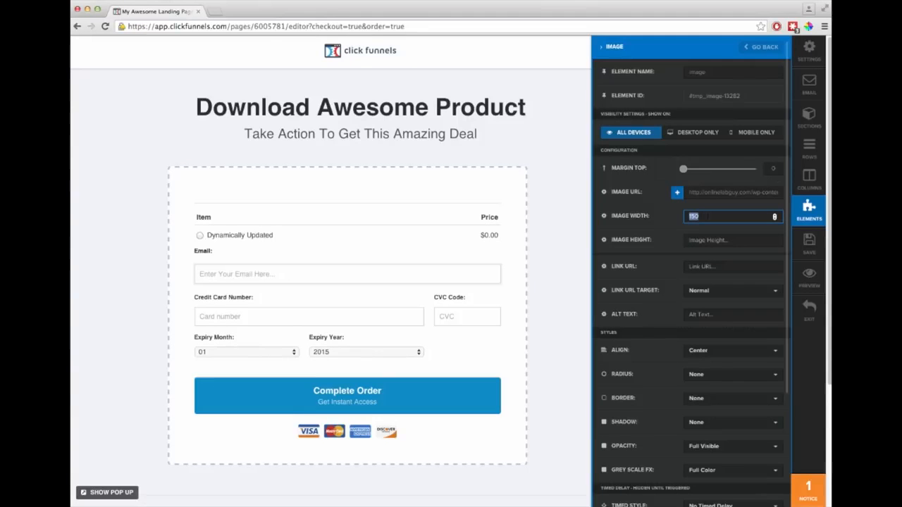
pyautogui.write('250')
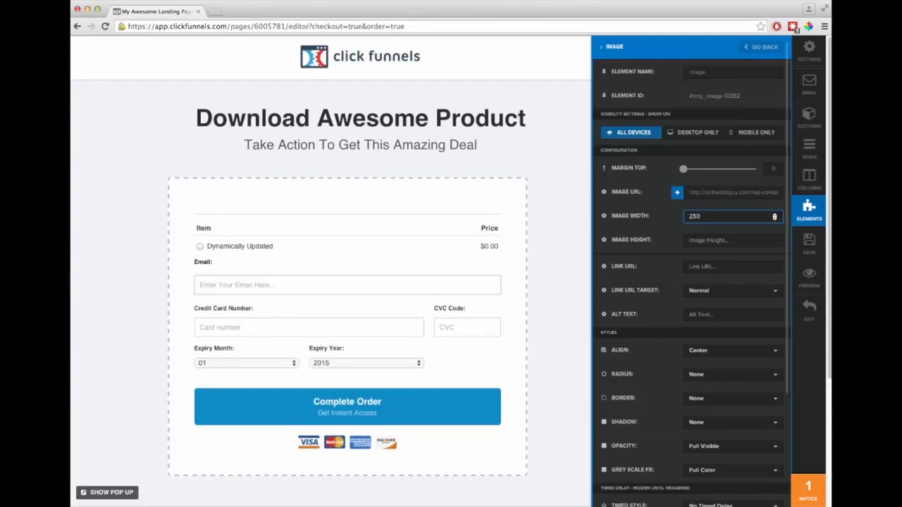
pyautogui.click(589, 213)
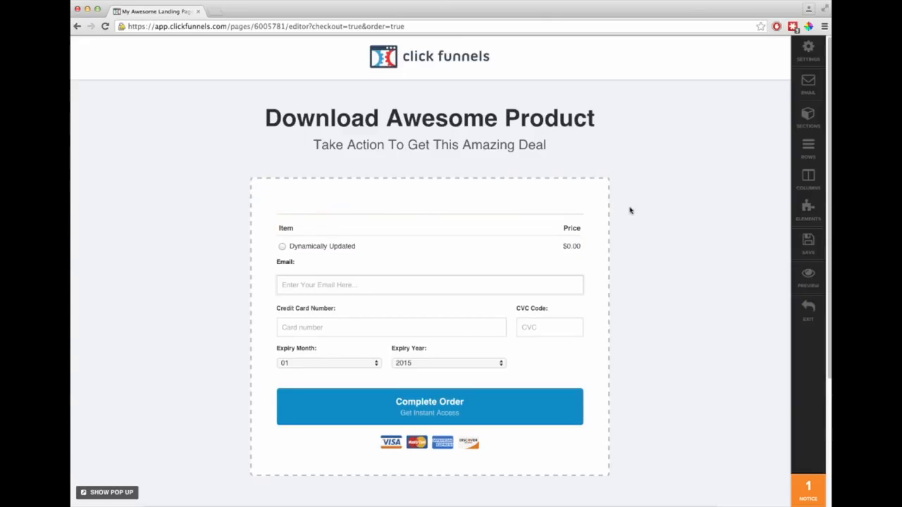
# Move the Complete Order button and credit card fields above the item list, and set the form section's width to Medium
pyautogui.moveTo(427, 317); pyautogui.dragTo(413, 227)
pyautogui.moveTo(430, 409); pyautogui.dragTo(419, 217)
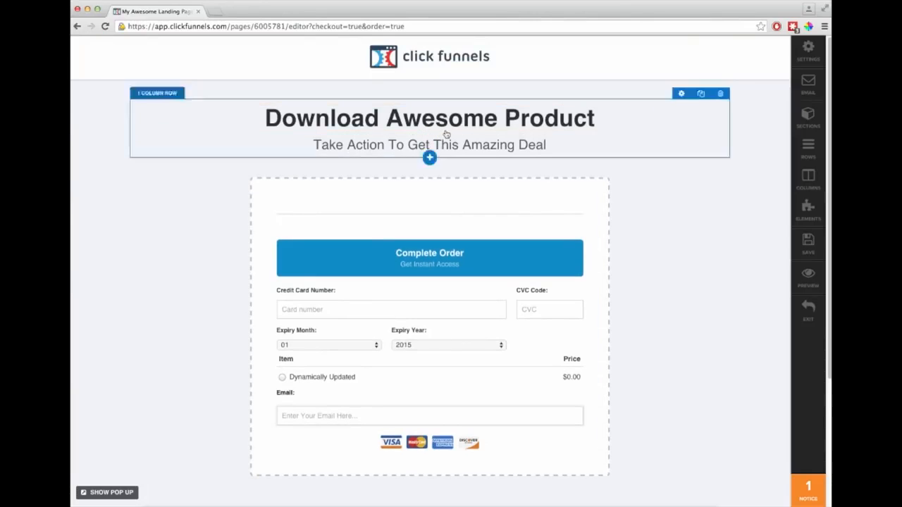
pyautogui.click(560, 185)
pyautogui.click(709, 170)
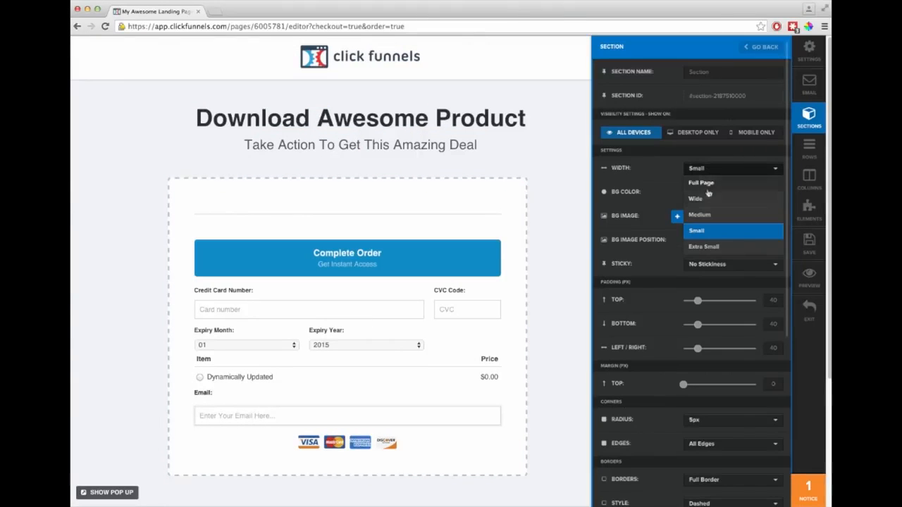
pyautogui.click(709, 216)
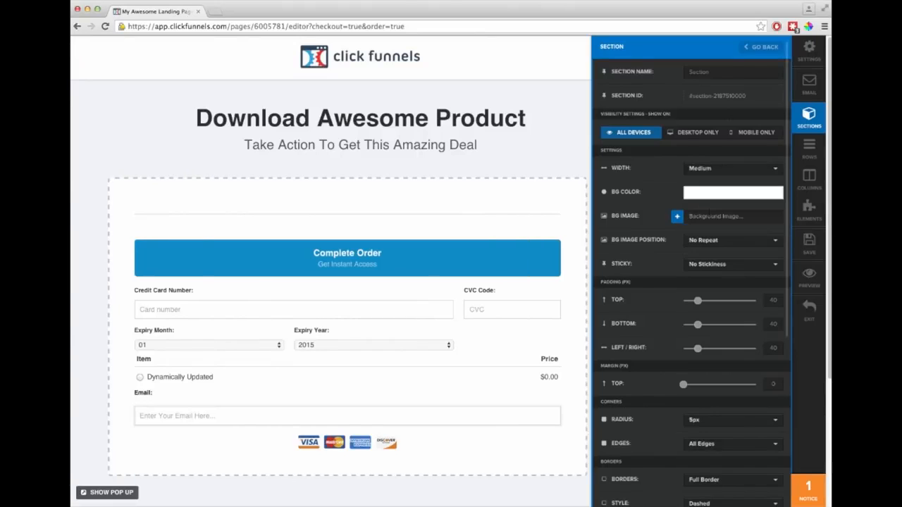
pyautogui.click(476, 214)
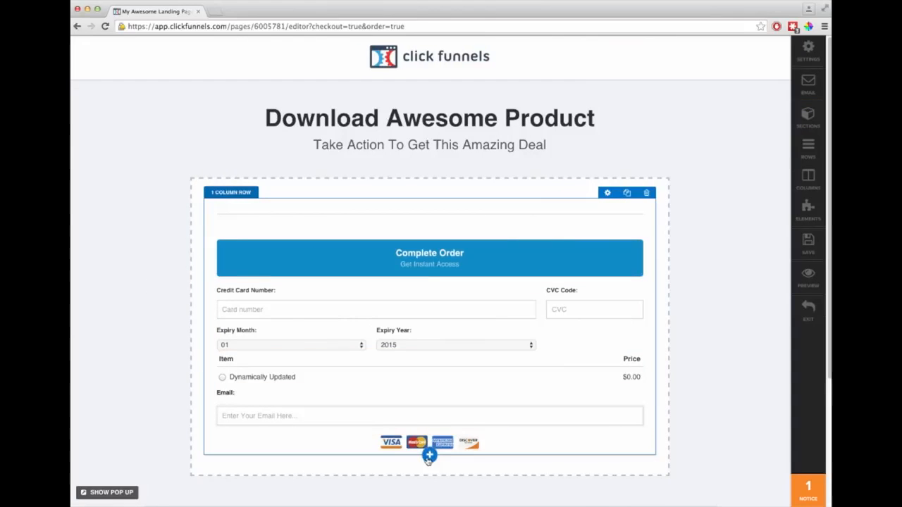
# Add a two-column row with a wider left column at the top of the order form section
pyautogui.click(427, 455)
pyautogui.click(426, 102)
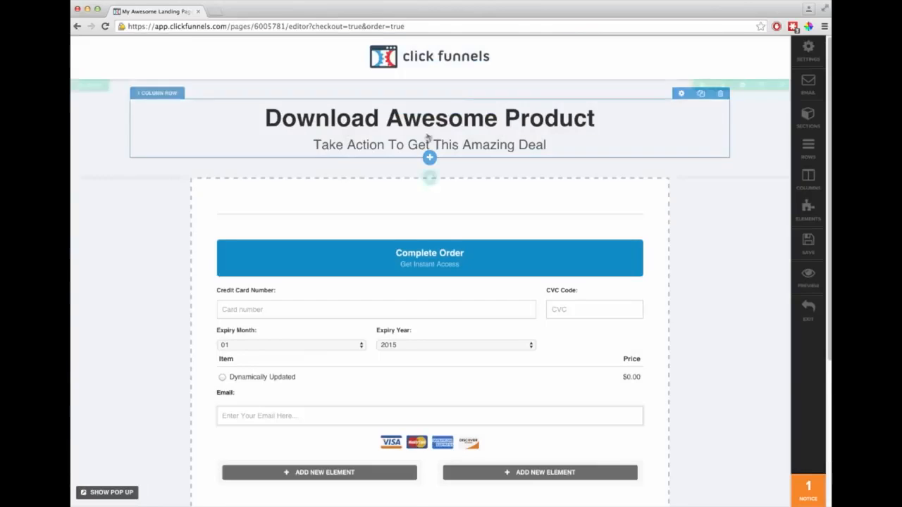
pyautogui.click(587, 448)
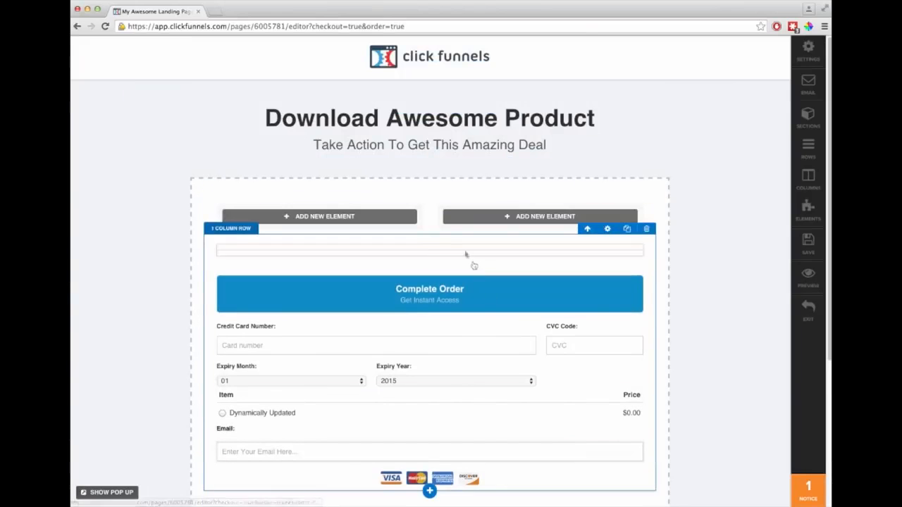
pyautogui.moveTo(444, 220); pyautogui.dragTo(466, 218)
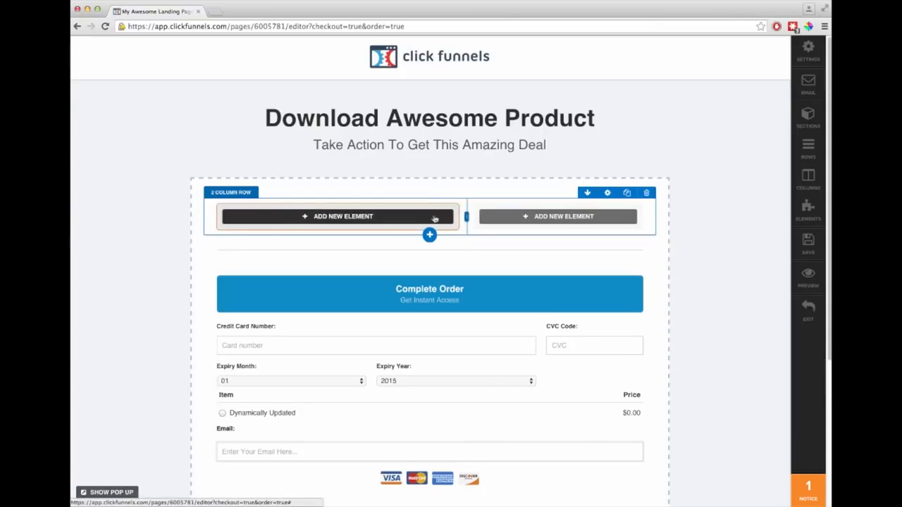
# Add a video element to the left column of the new row and open its settings
pyautogui.click(434, 218)
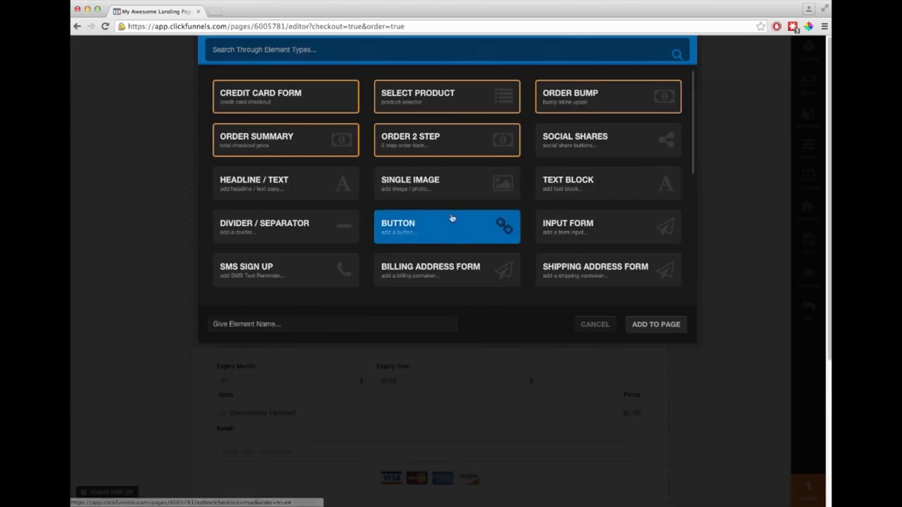
pyautogui.scroll(-3, 446, 243)
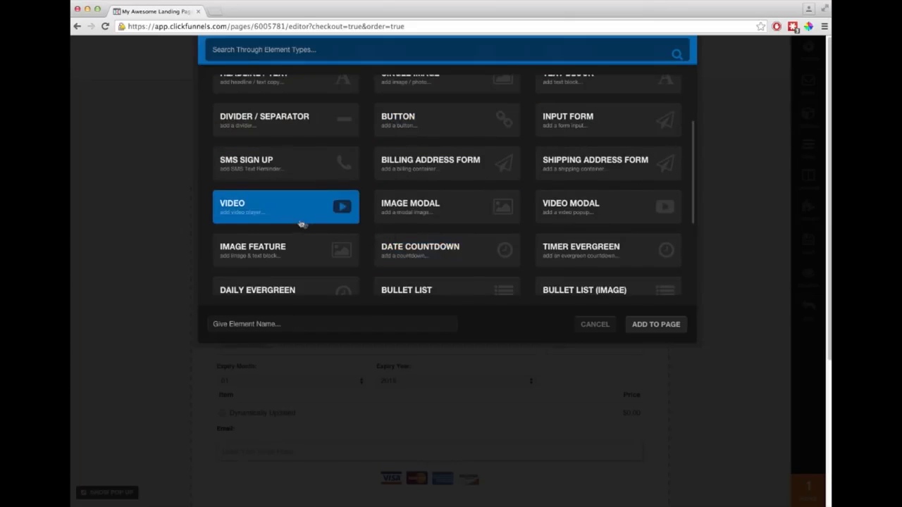
pyautogui.click(273, 216)
pyautogui.click(329, 238)
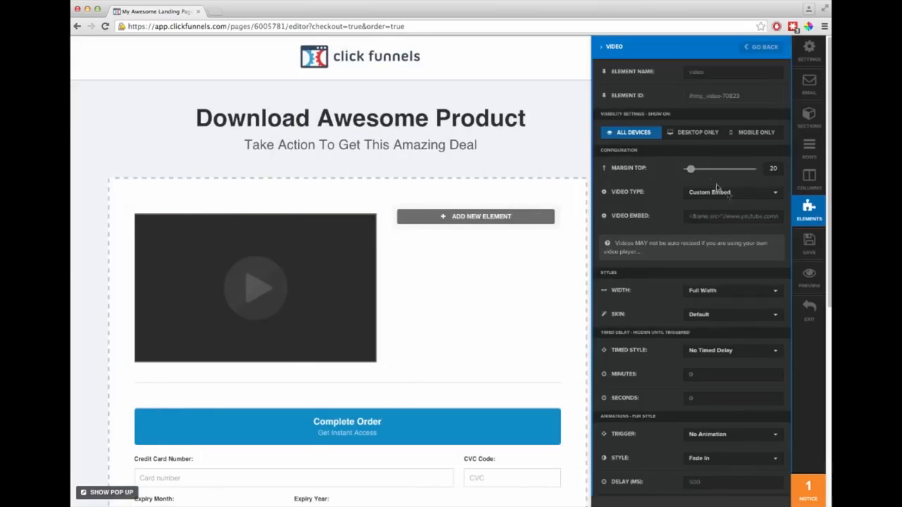
# Reduce the video's top margin and move the item list, credit card fields, email field, Complete Order button and card logos into the column beside it
pyautogui.moveTo(691, 170); pyautogui.dragTo(685, 170)
pyautogui.click(401, 254)
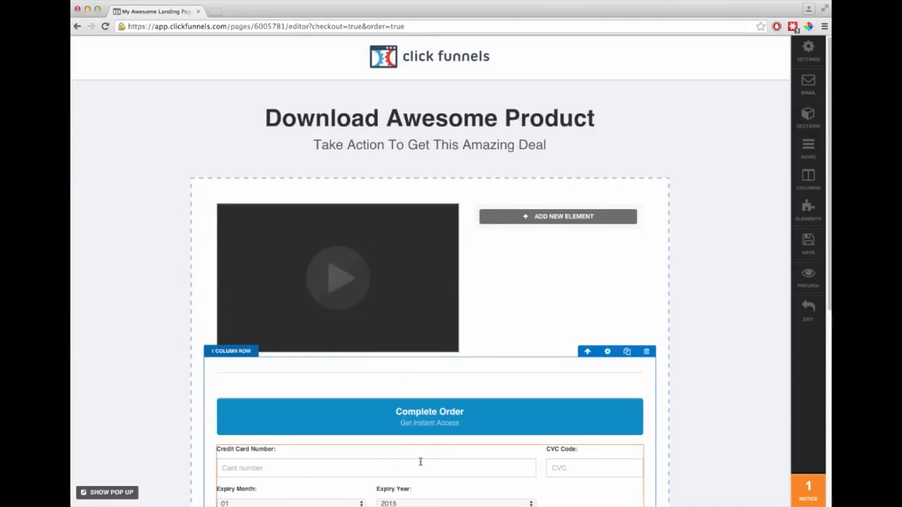
pyautogui.moveTo(449, 424); pyautogui.dragTo(548, 238)
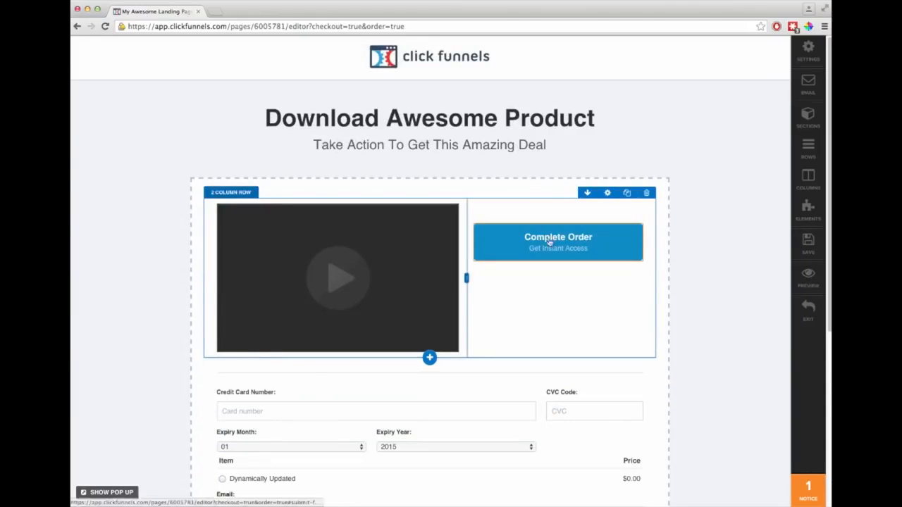
pyautogui.moveTo(415, 406); pyautogui.dragTo(540, 229)
pyautogui.moveTo(332, 402); pyautogui.dragTo(562, 243)
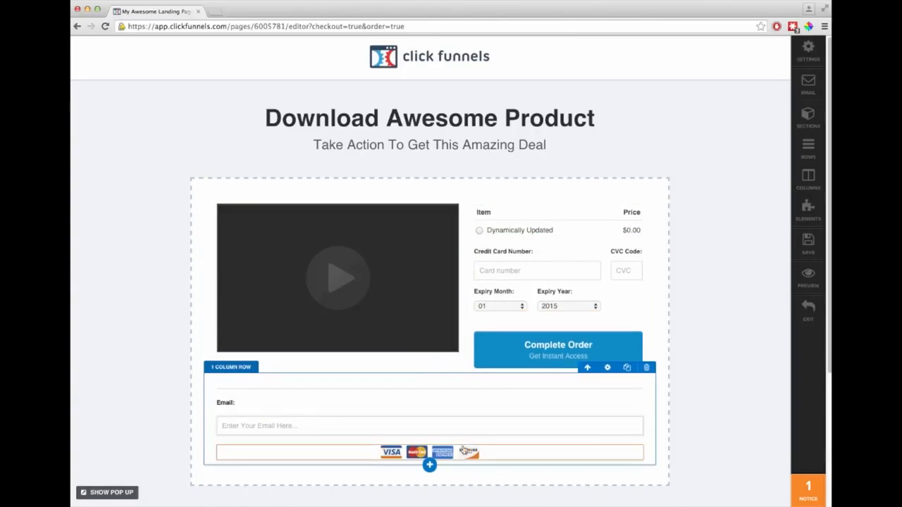
pyautogui.moveTo(558, 369); pyautogui.dragTo(561, 373)
pyautogui.moveTo(369, 454); pyautogui.dragTo(500, 322)
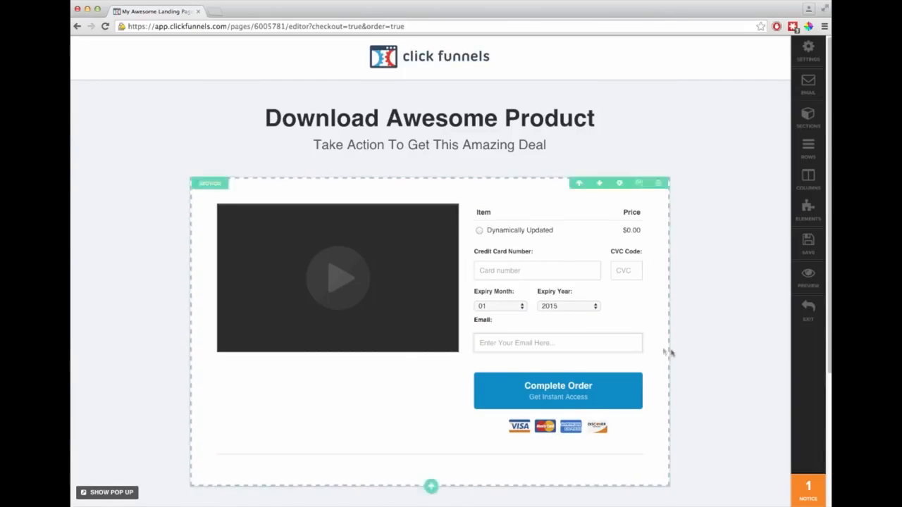
# Add a two-column row at the end of the order form section and move the 30 Day Guarantee and Secure Payment blocks into it
pyautogui.scroll(-2, 598, 358)
pyautogui.scroll(-2, 595, 363)
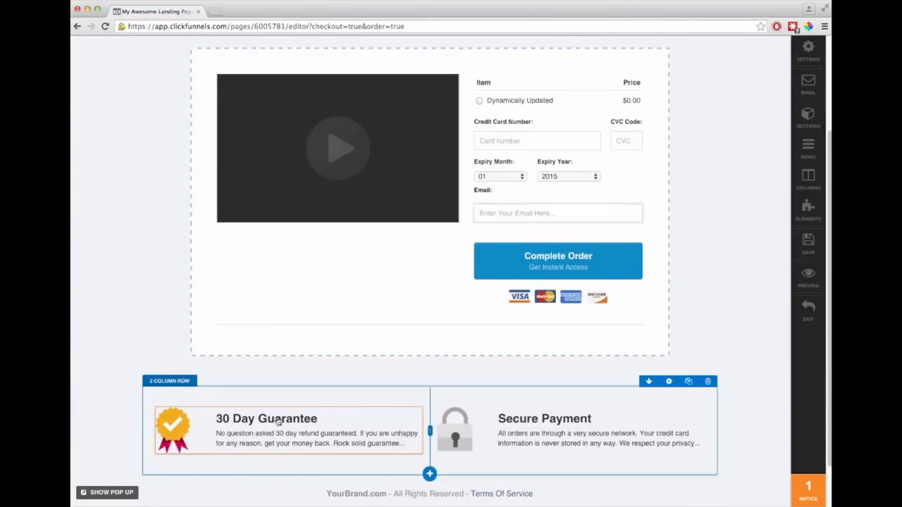
pyautogui.moveTo(310, 261); pyautogui.dragTo(368, 315)
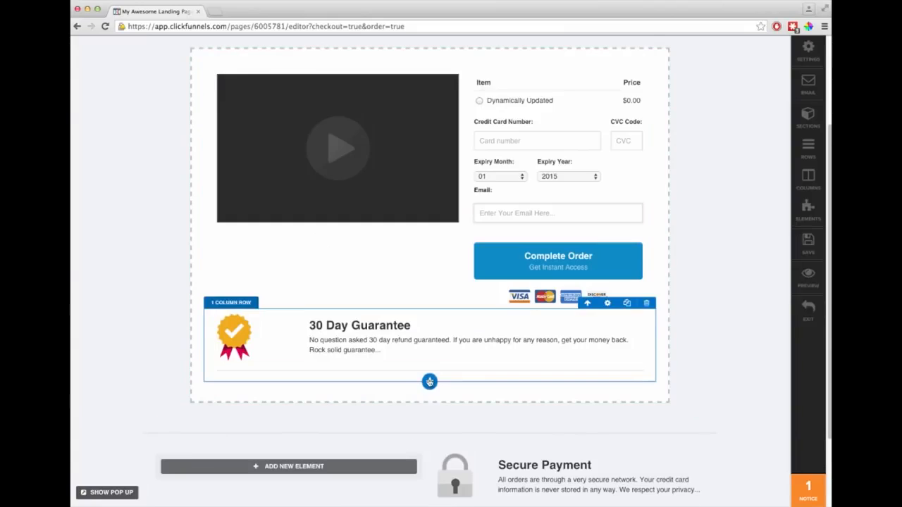
pyautogui.click(429, 381)
pyautogui.click(417, 92)
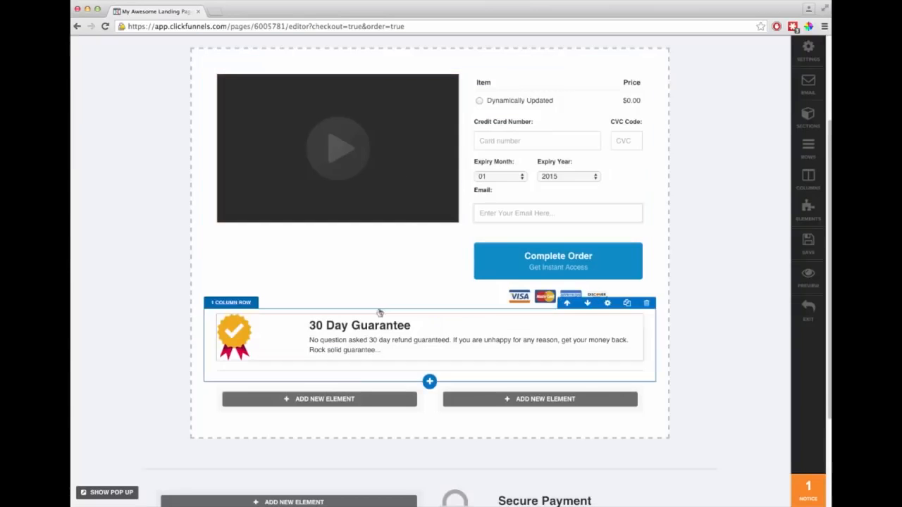
pyautogui.moveTo(349, 391); pyautogui.dragTo(350, 392)
pyautogui.moveTo(534, 487); pyautogui.dragTo(537, 344)
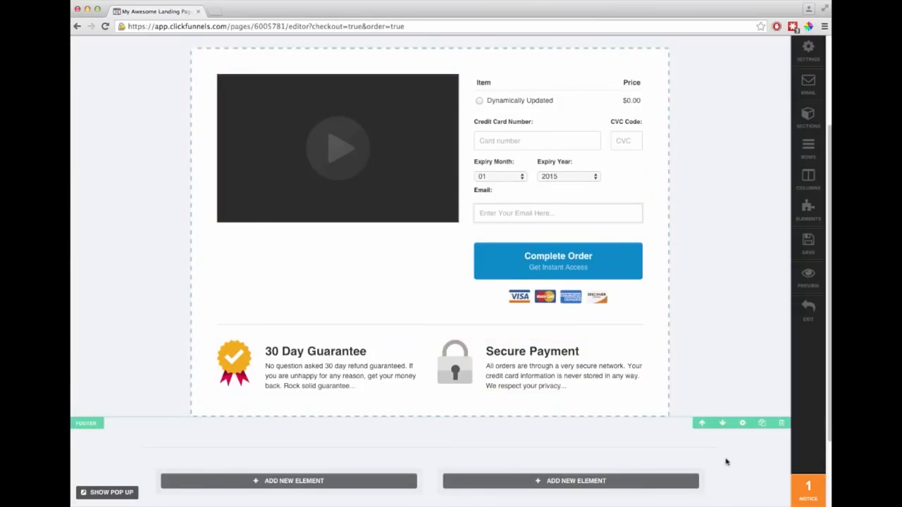
# Delete the emptied two-column row above the footer text
pyautogui.scroll(-2, 726, 461)
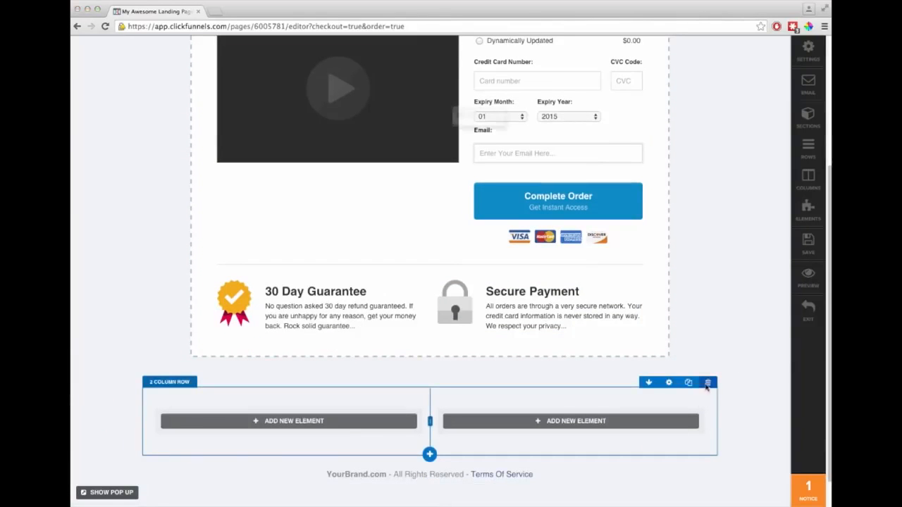
pyautogui.click(708, 382)
pyautogui.click(553, 139)
# Add a Daily Evergreen countdown beneath the video and open its settings
pyautogui.scroll(4, 387, 282)
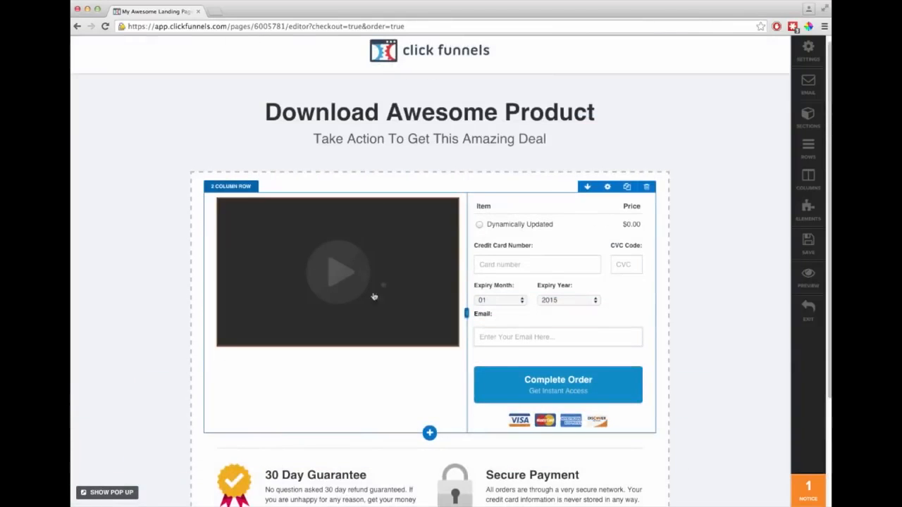
pyautogui.click(337, 347)
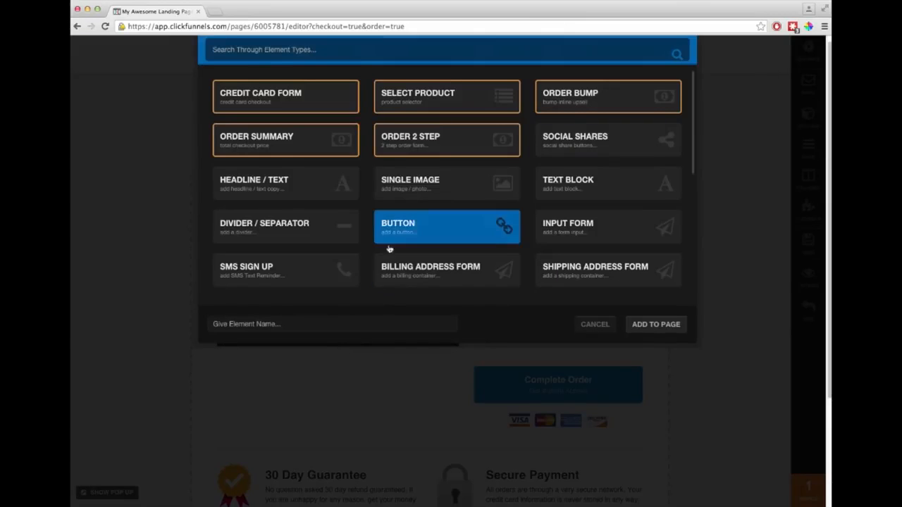
pyautogui.click(437, 219)
pyautogui.scroll(-3, 435, 224)
pyautogui.scroll(-3, 435, 223)
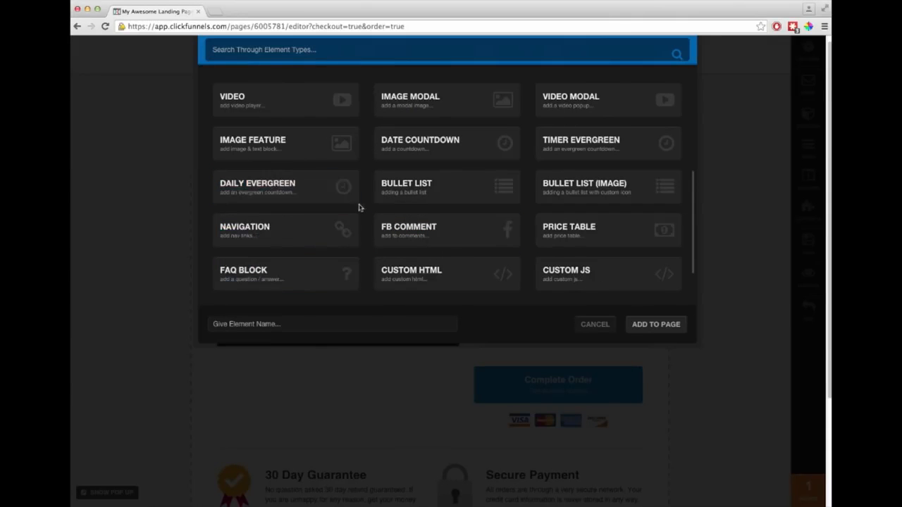
pyautogui.scroll(-2, 362, 204)
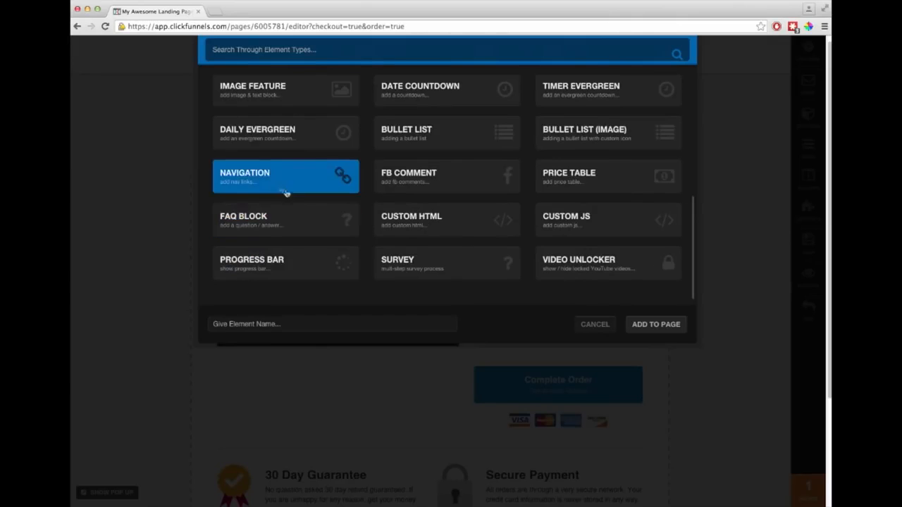
pyautogui.click(290, 131)
pyautogui.click(387, 378)
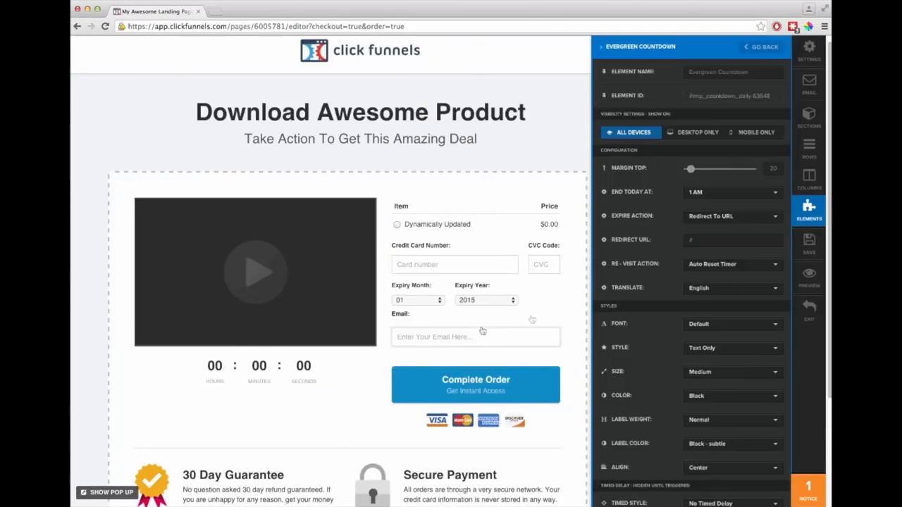
# Set the countdown's style to Circle Line and its size to Large
pyautogui.click(701, 350)
pyautogui.click(702, 378)
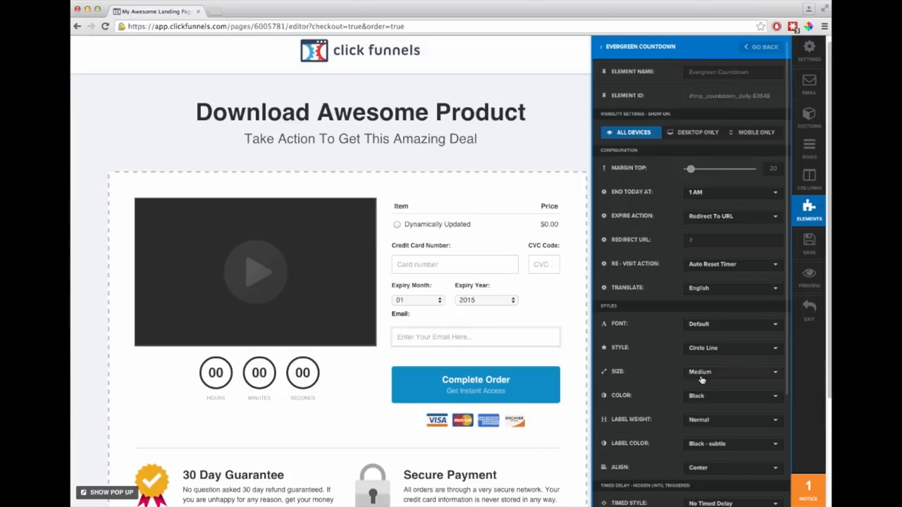
pyautogui.click(705, 372)
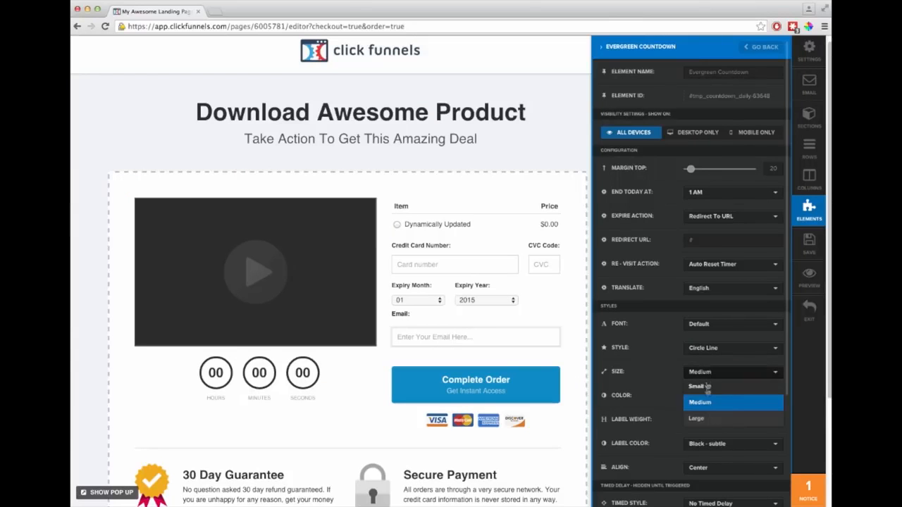
pyautogui.click(707, 417)
pyautogui.click(287, 367)
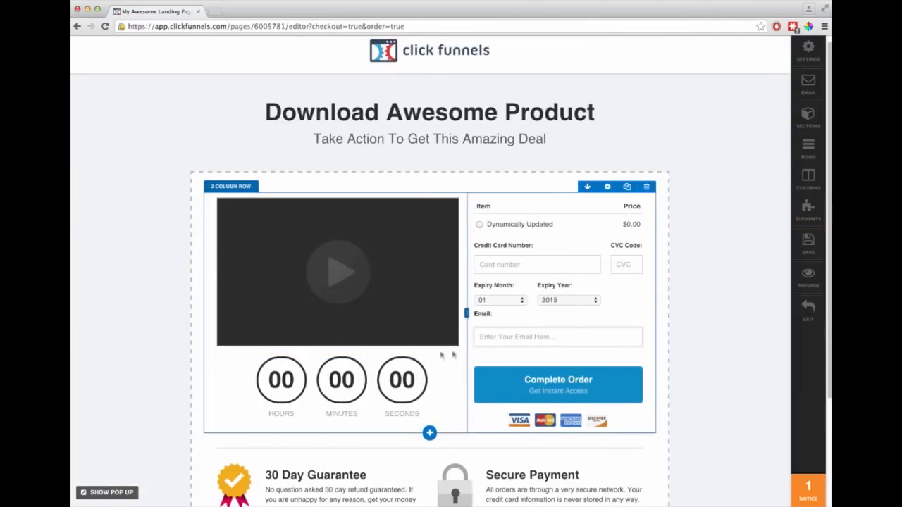
# Add a one-column row beneath the video and payment row, place a Progress Bar in it and open the bar's settings
pyautogui.scroll(1, 690, 365)
pyautogui.scroll(-3, 694, 368)
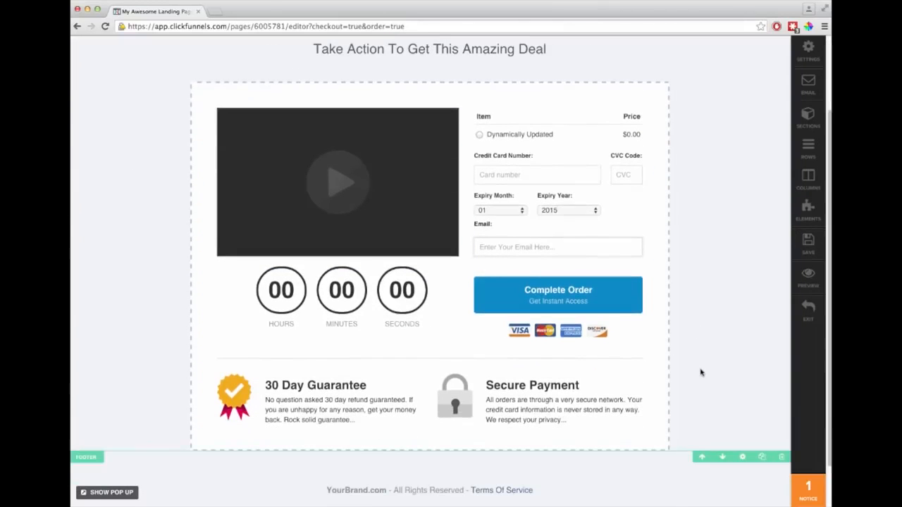
pyautogui.scroll(3, 701, 372)
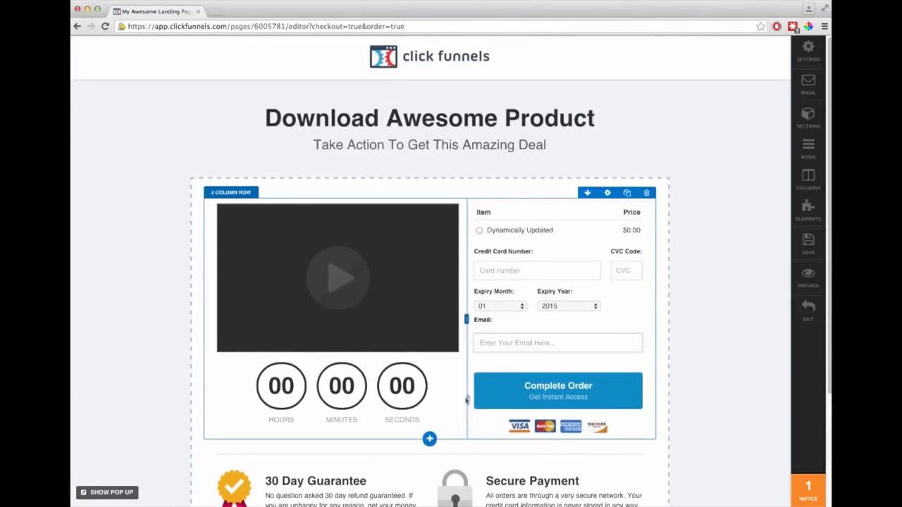
pyautogui.click(431, 439)
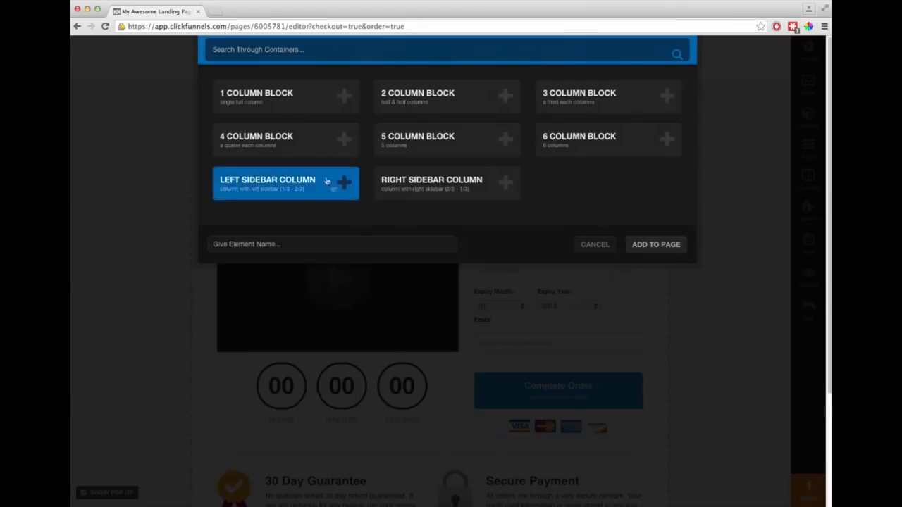
pyautogui.click(289, 105)
pyautogui.click(433, 458)
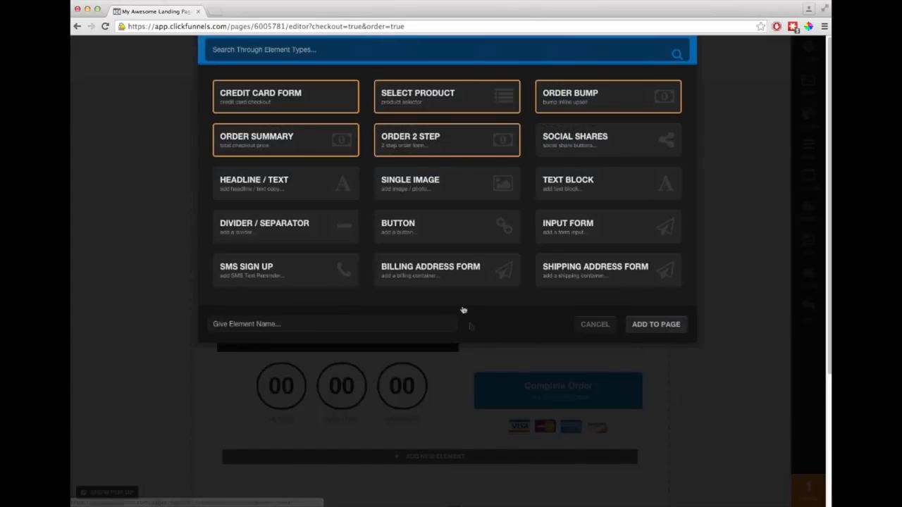
pyautogui.scroll(-5, 400, 233)
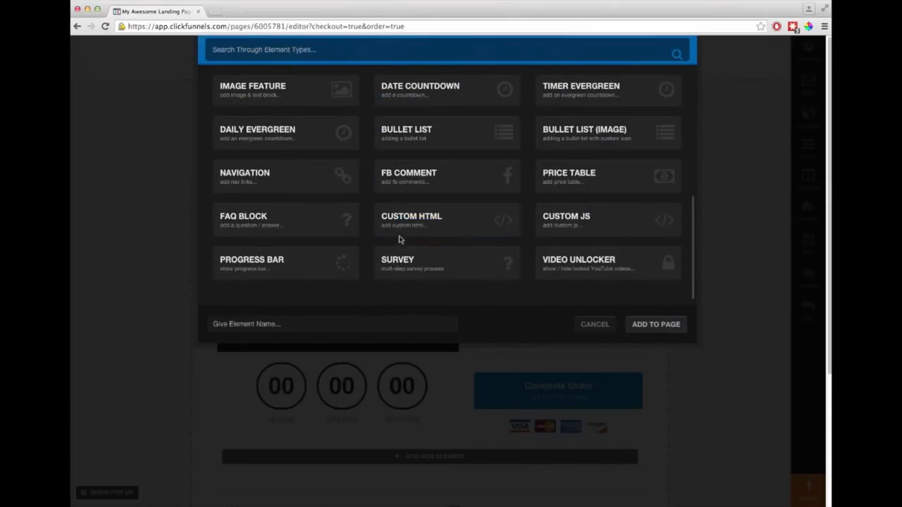
pyautogui.click(288, 263)
pyautogui.click(415, 462)
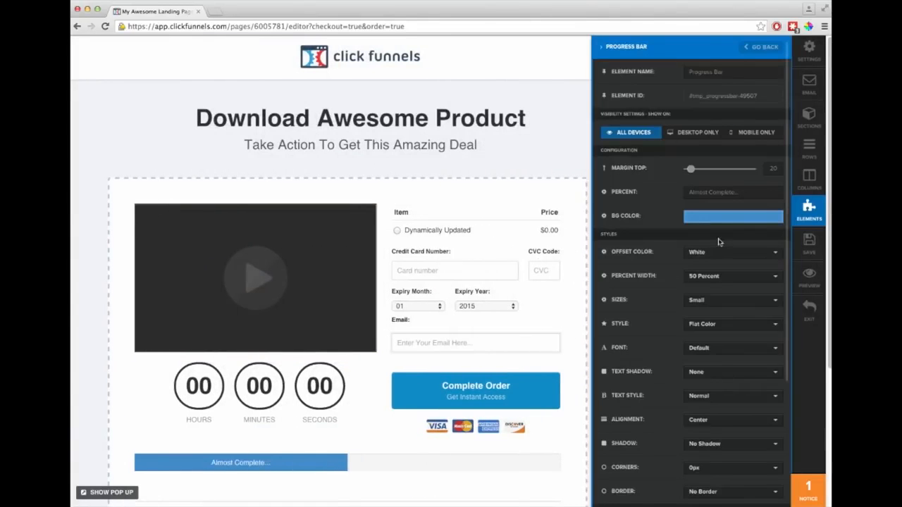
# Set the progress bar's percent width to 85 Percent and its style to Stripes
pyautogui.click(707, 278)
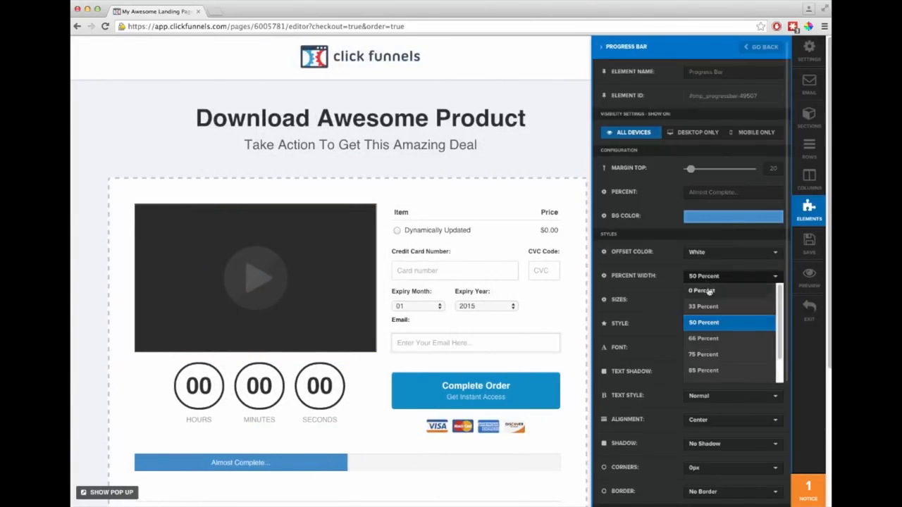
pyautogui.click(704, 370)
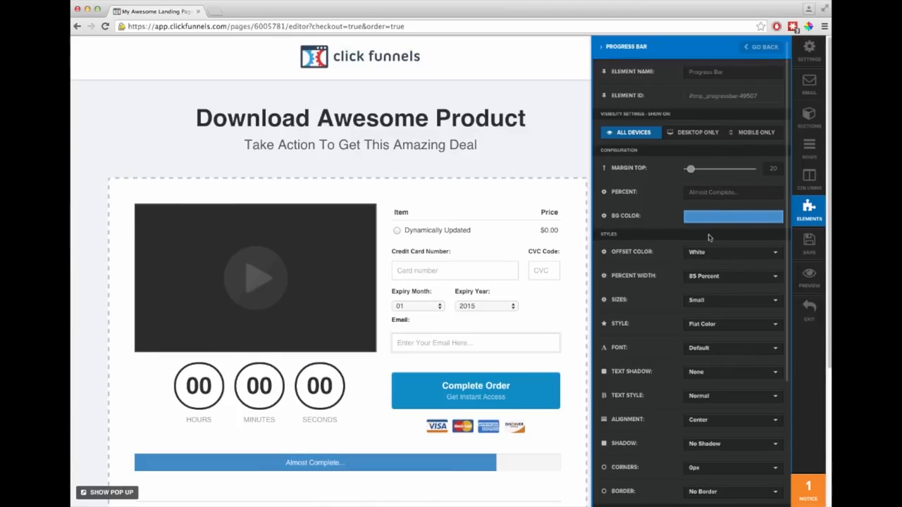
pyautogui.click(710, 325)
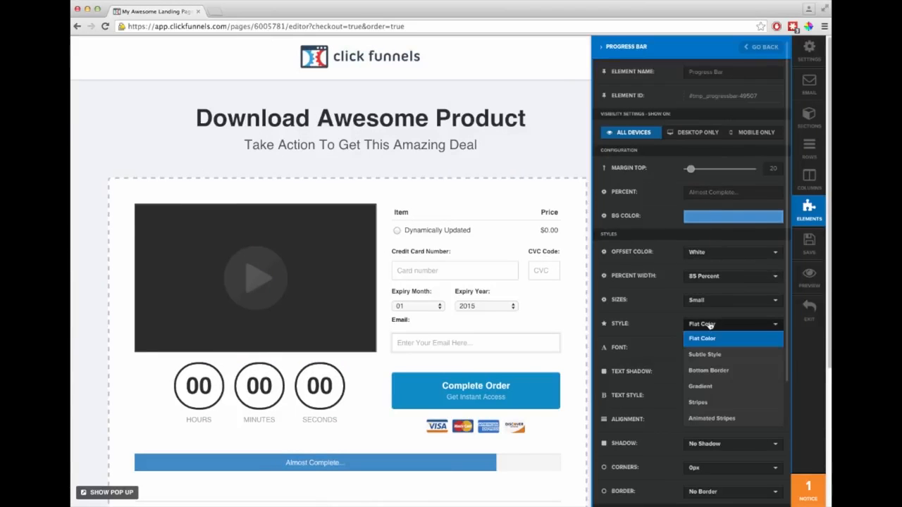
pyautogui.click(698, 402)
pyautogui.click(548, 477)
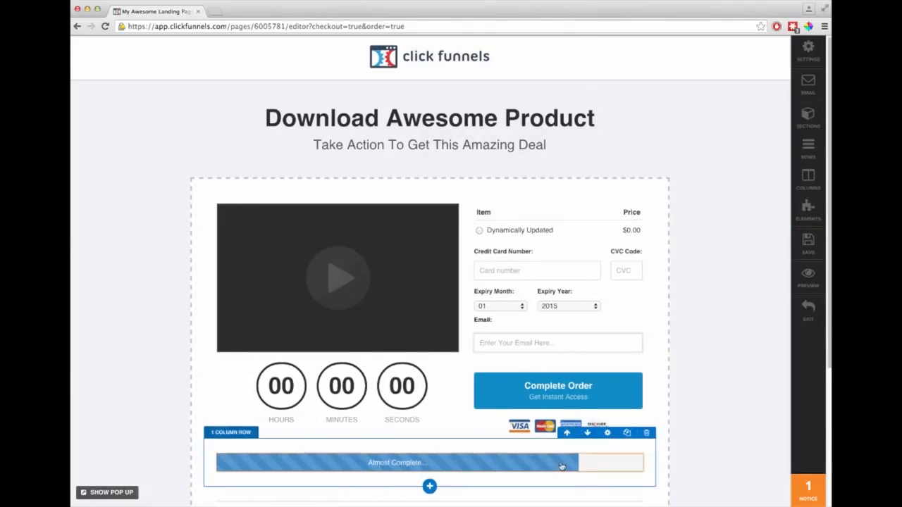
# Move the progress bar's row to the start of the order form section and reduce the bar's top margin
pyautogui.moveTo(460, 198); pyautogui.dragTo(517, 484)
pyautogui.click(566, 433)
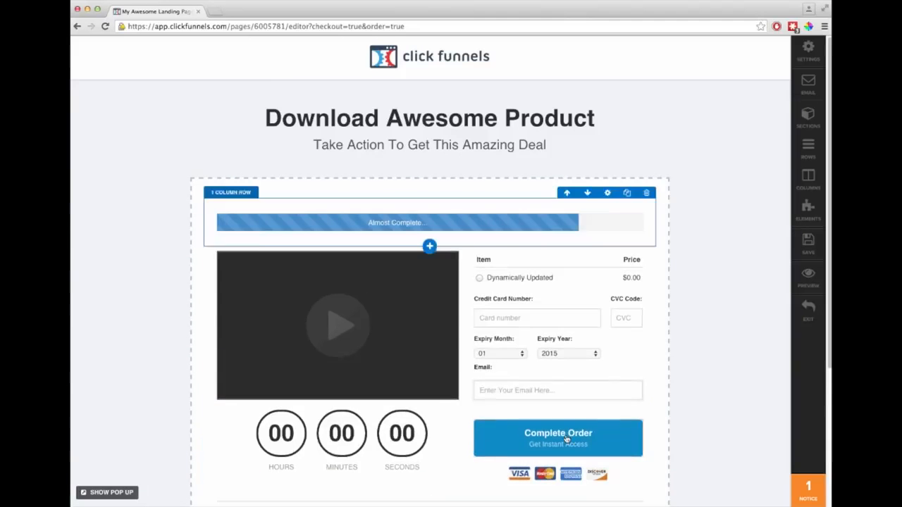
pyautogui.click(613, 222)
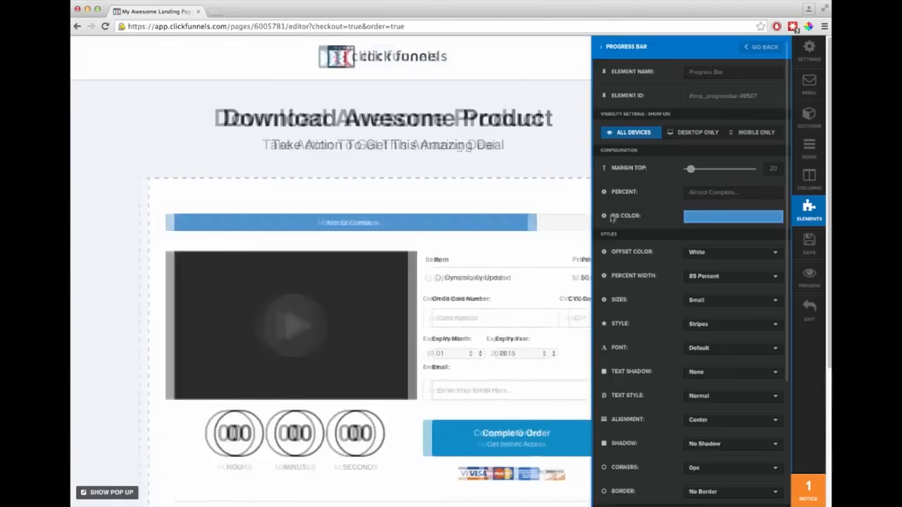
pyautogui.click(546, 162)
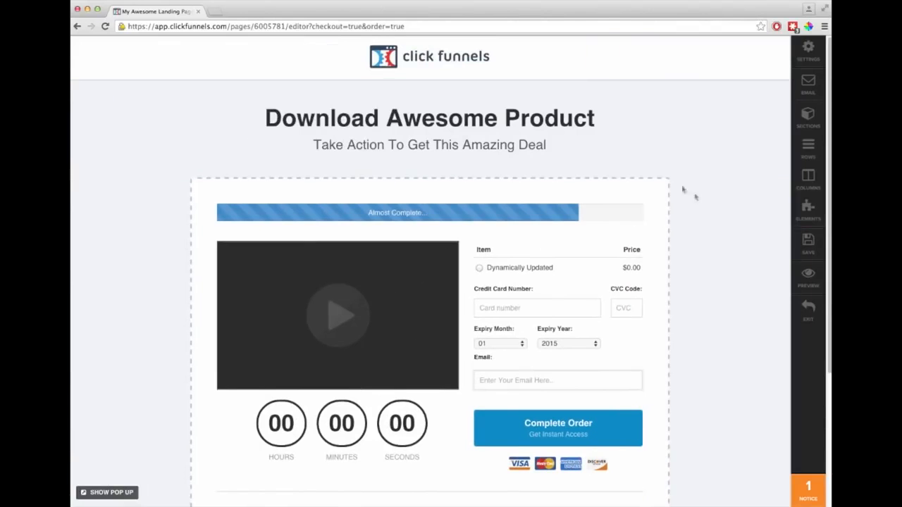
# Try the progress bar beneath the subheadline with an adjusted top margin, and return it to the row above the video
pyautogui.moveTo(577, 221); pyautogui.dragTo(518, 156)
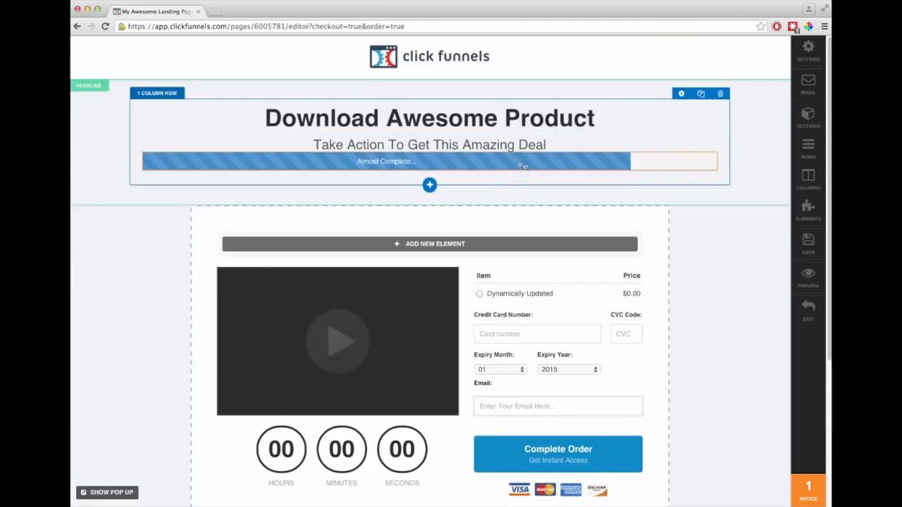
pyautogui.click(620, 172)
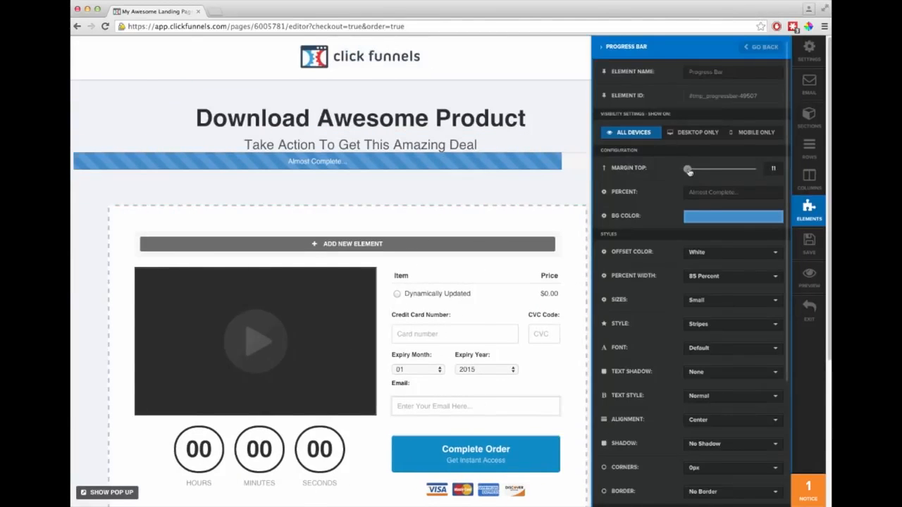
pyautogui.click(563, 183)
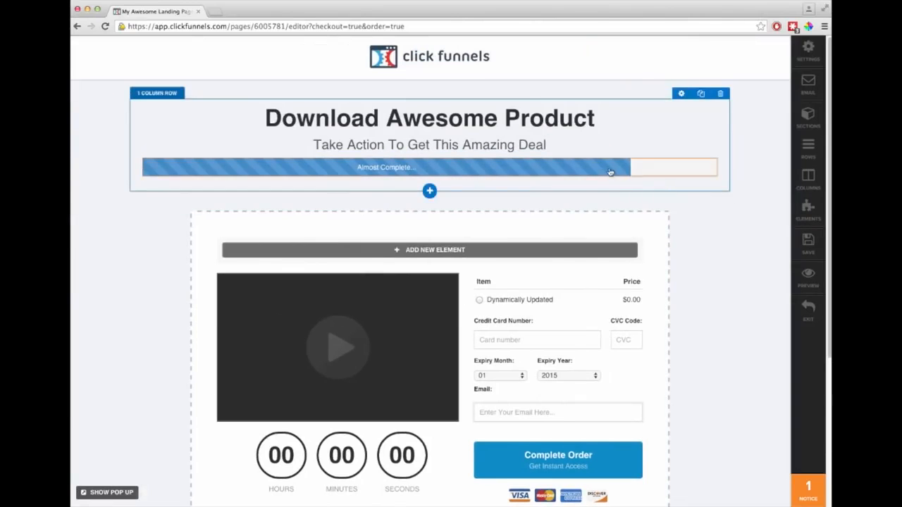
pyautogui.moveTo(571, 255); pyautogui.dragTo(561, 245)
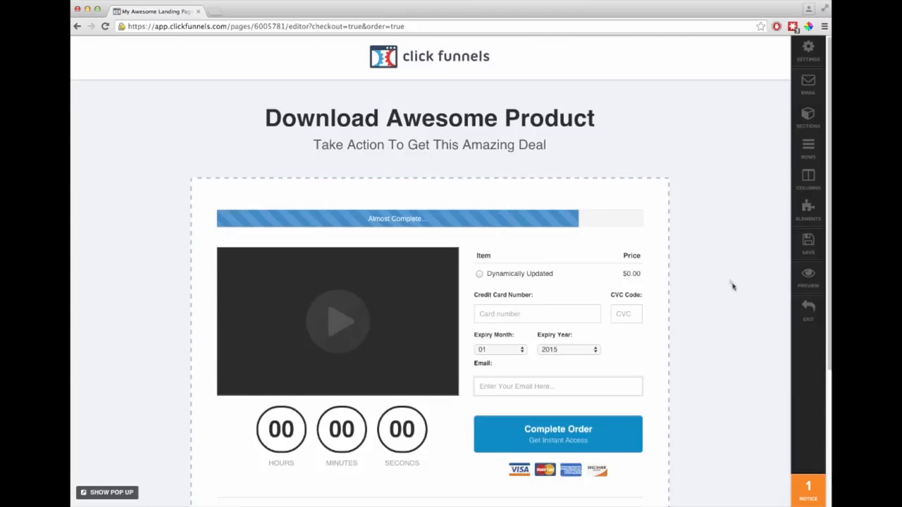
pyautogui.scroll(-3, 733, 282)
pyautogui.scroll(3, 739, 296)
pyautogui.scroll(-1, 735, 253)
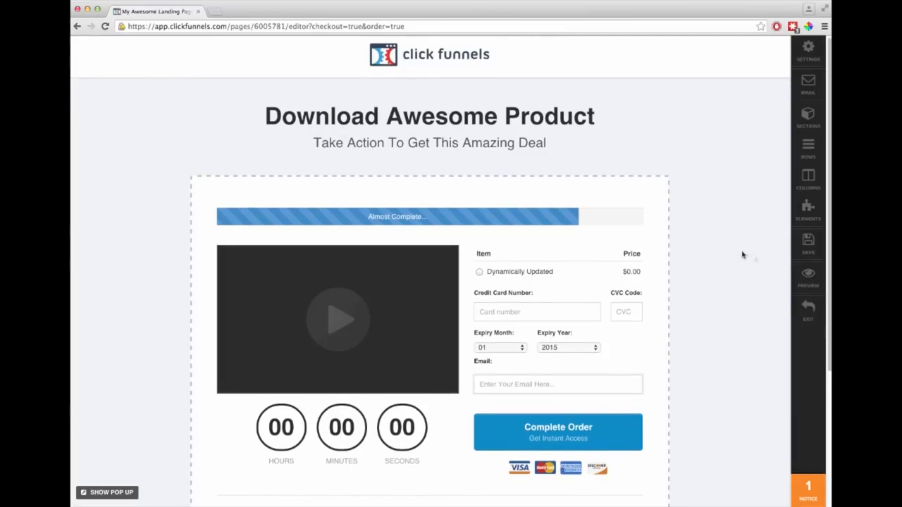
# Preview the redesigned order form page and look over its full length
pyautogui.click(801, 277)
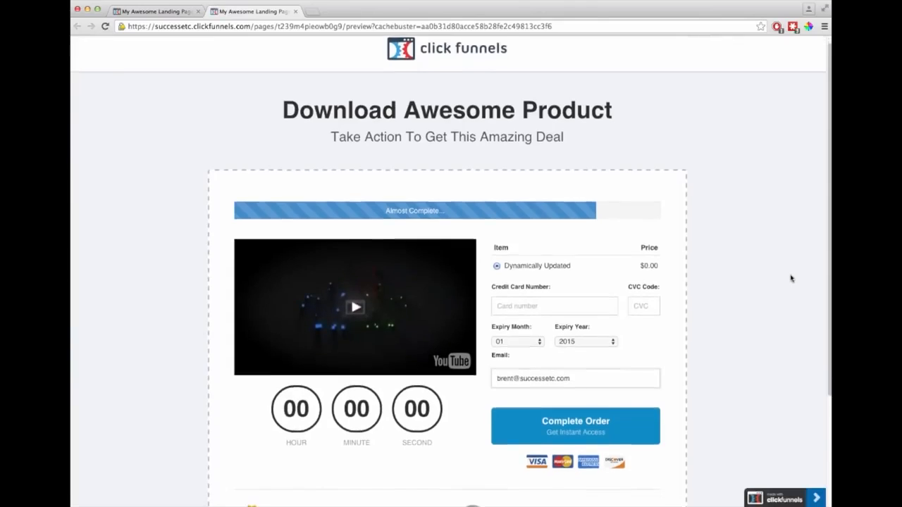
pyautogui.scroll(-5, 794, 277)
pyautogui.scroll(5, 790, 280)
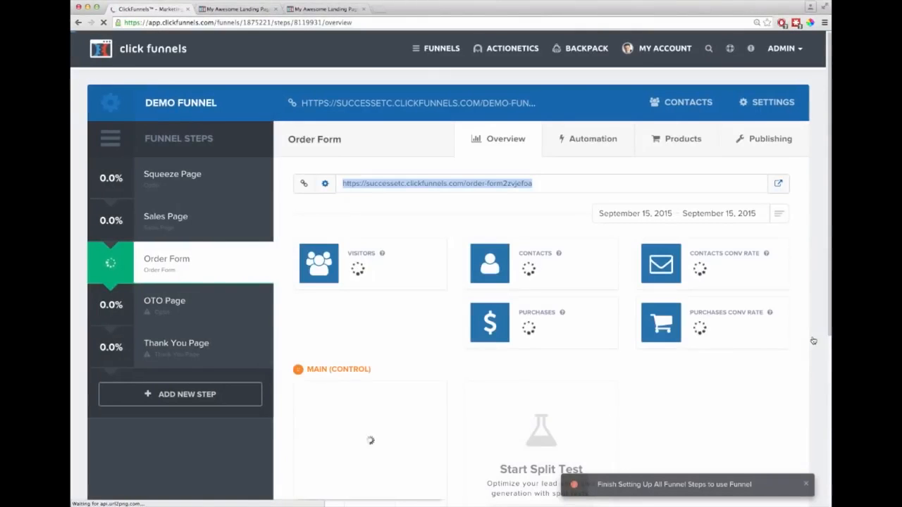
# Assign the OTO Page 2 template from the one-click upsell sales templates to the OTO Page step
pyautogui.click(175, 302)
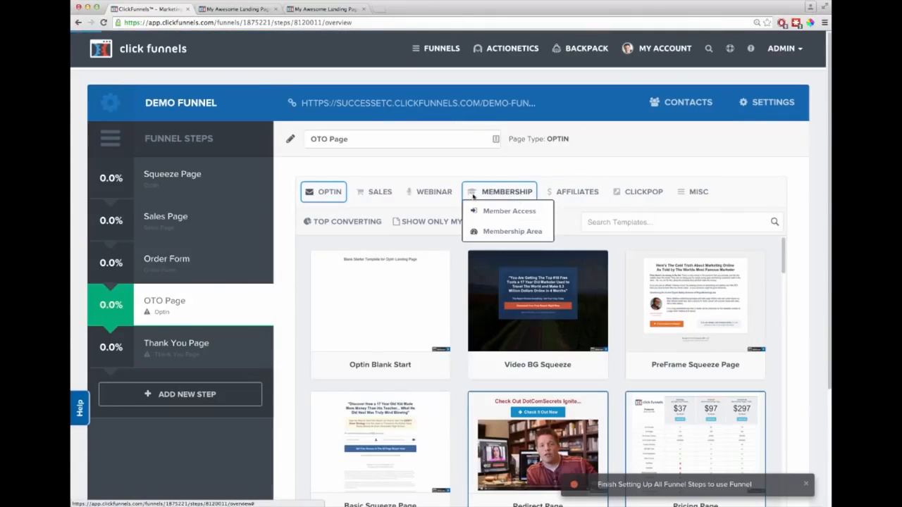
pyautogui.moveTo(379, 194)
pyautogui.click(396, 272)
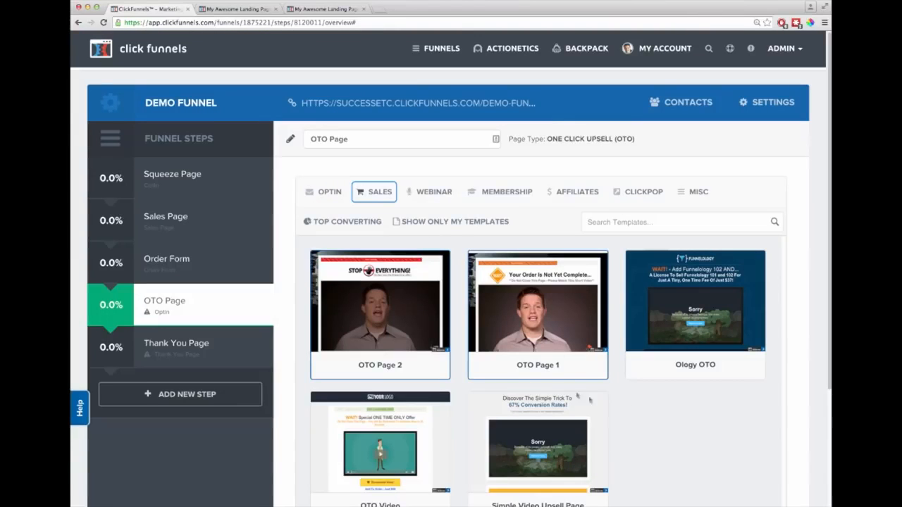
pyautogui.moveTo(394, 300)
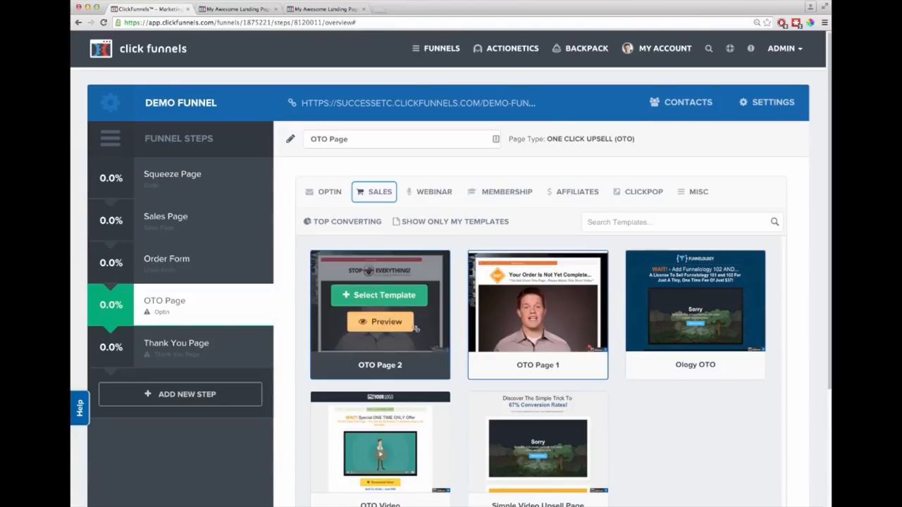
pyautogui.click(388, 299)
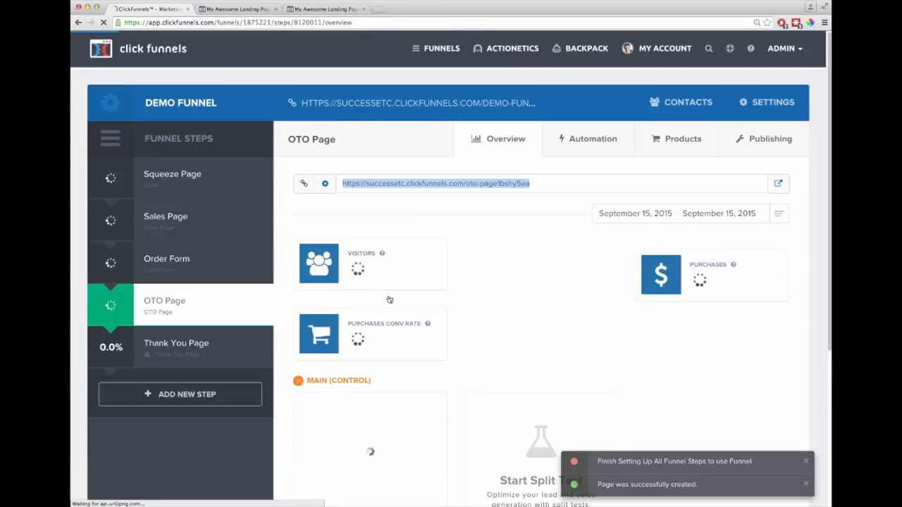
pyautogui.scroll(-1, 453, 371)
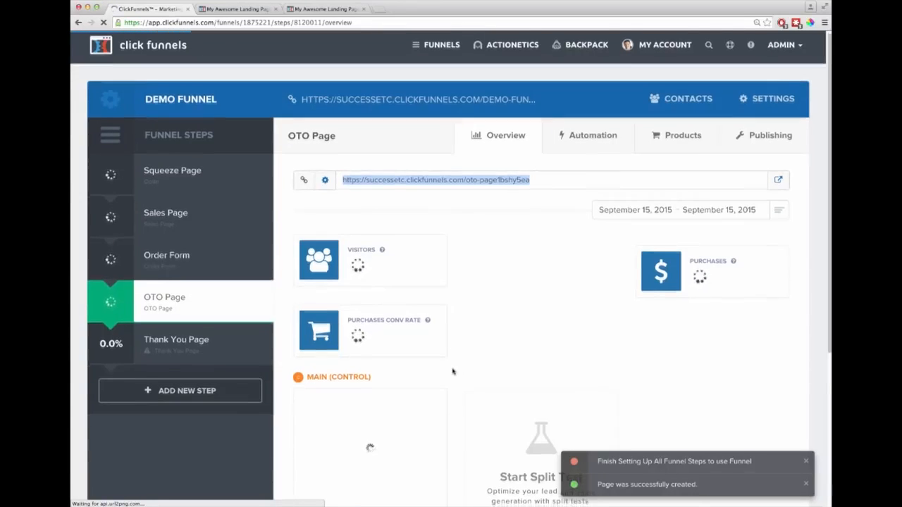
pyautogui.scroll(-2, 453, 372)
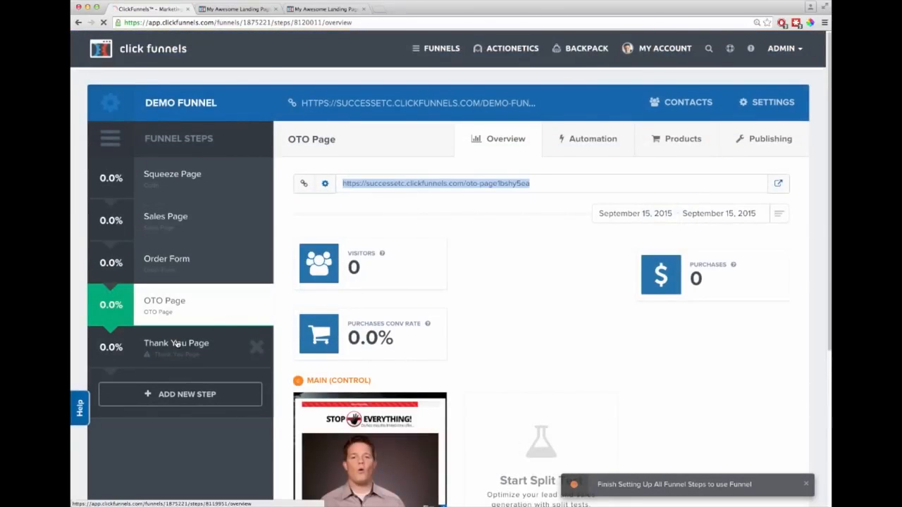
# Assign the Download Clean Dotted template from the opt-in thank you templates to the Thank You Page step
pyautogui.click(177, 344)
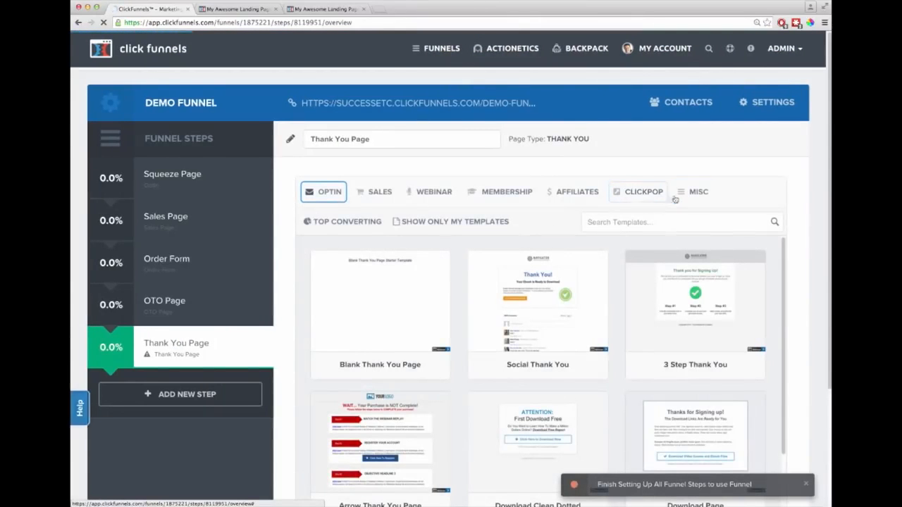
pyautogui.click(690, 196)
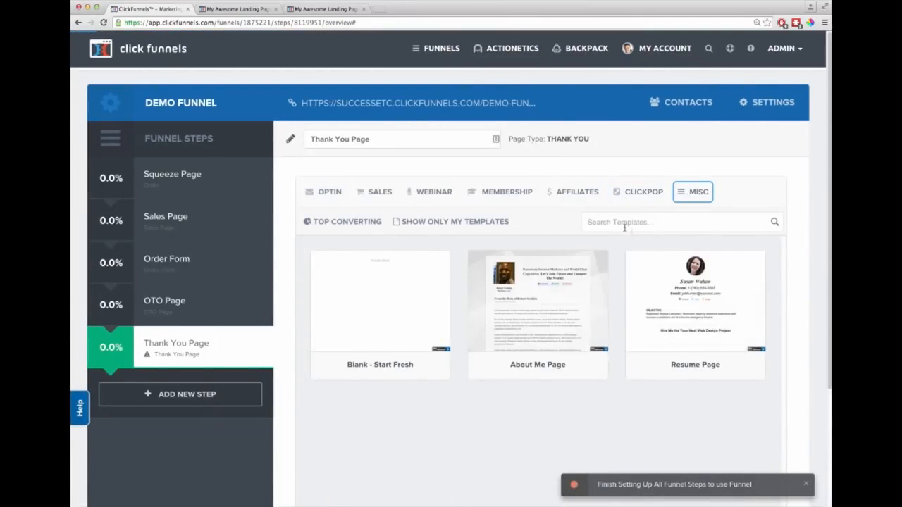
pyautogui.moveTo(335, 192)
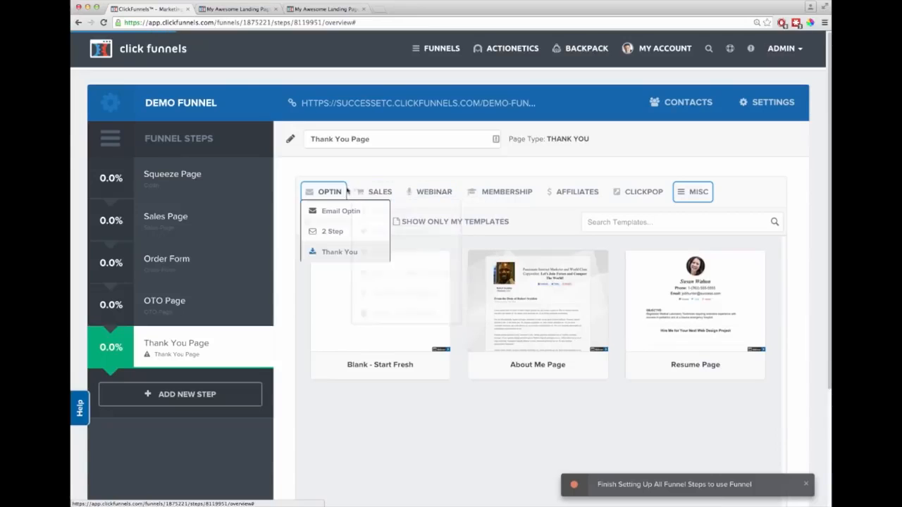
pyautogui.click(334, 252)
pyautogui.scroll(-1, 493, 395)
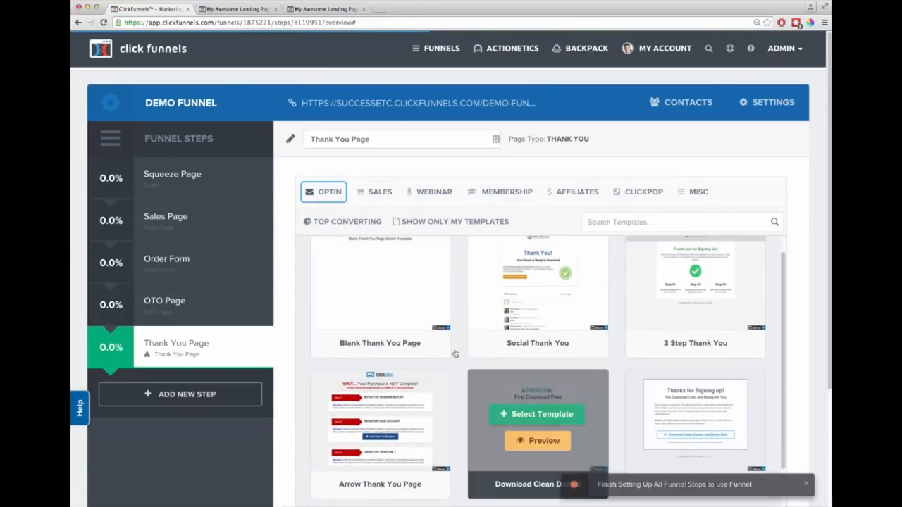
pyautogui.click(533, 415)
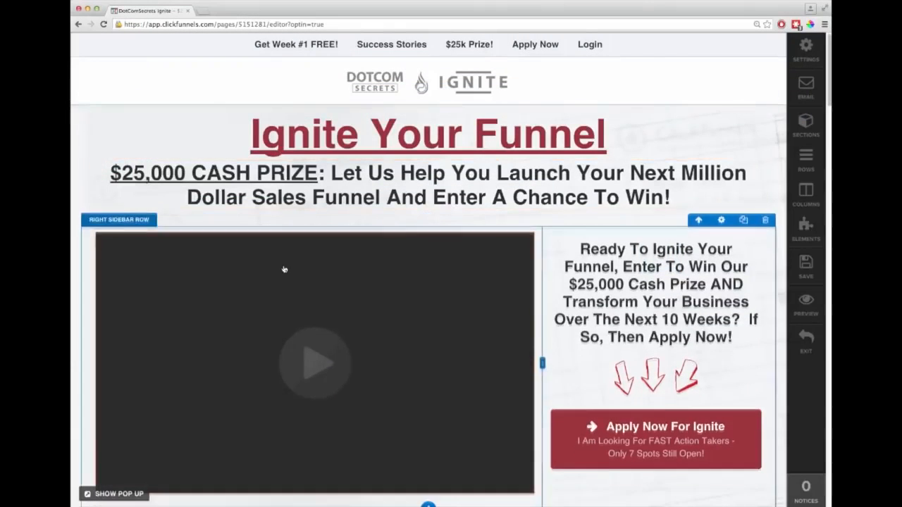
# Try moving the first member photo into the second column of the past members' results row, and return it to the first column
pyautogui.scroll(-1, 398, 225)
pyautogui.scroll(-5, 399, 224)
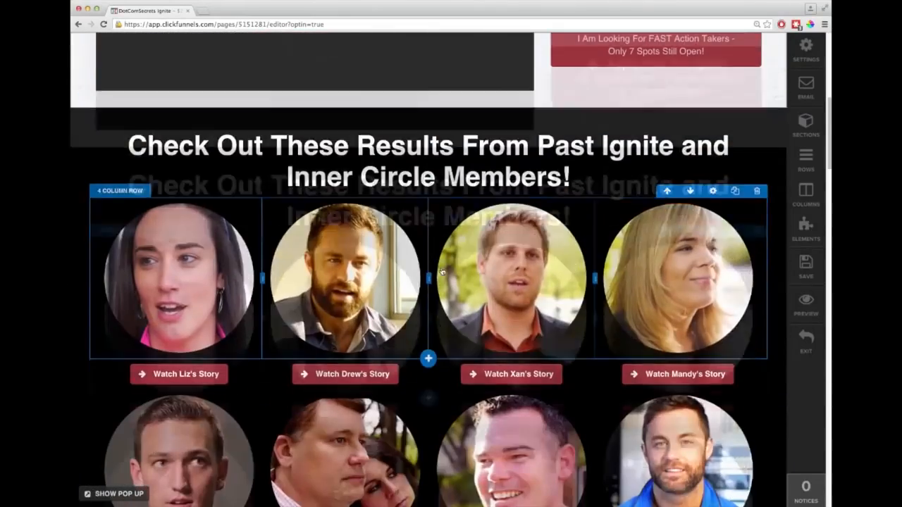
pyautogui.scroll(-2, 351, 284)
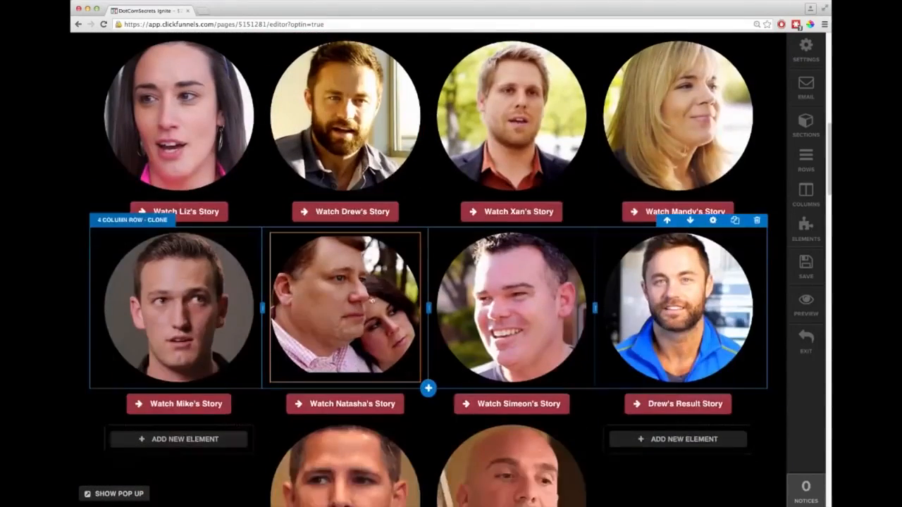
pyautogui.scroll(2, 331, 275)
pyautogui.moveTo(168, 272); pyautogui.dragTo(388, 200)
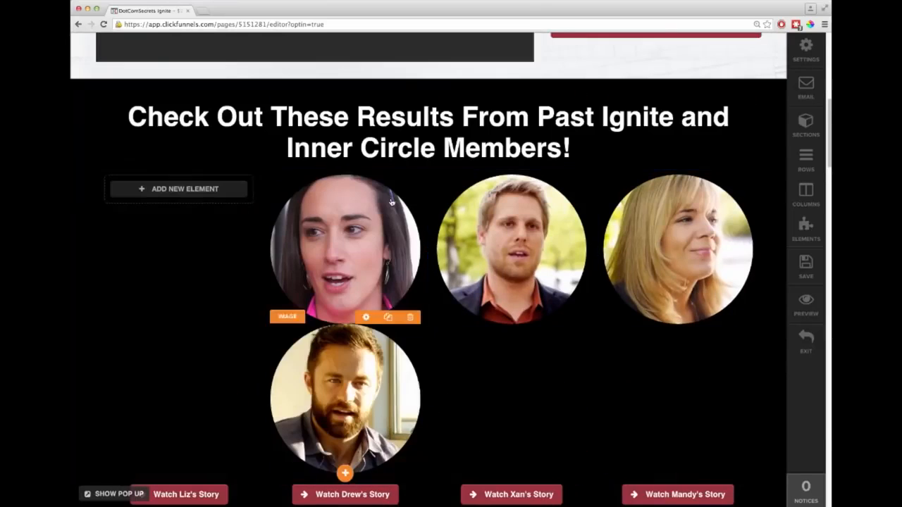
pyautogui.moveTo(371, 347)
pyautogui.mouseDown()
pyautogui.moveTo(197, 237)
pyautogui.moveTo(320, 204)
pyautogui.mouseUp()
pyautogui.moveTo(351, 373); pyautogui.dragTo(174, 184)
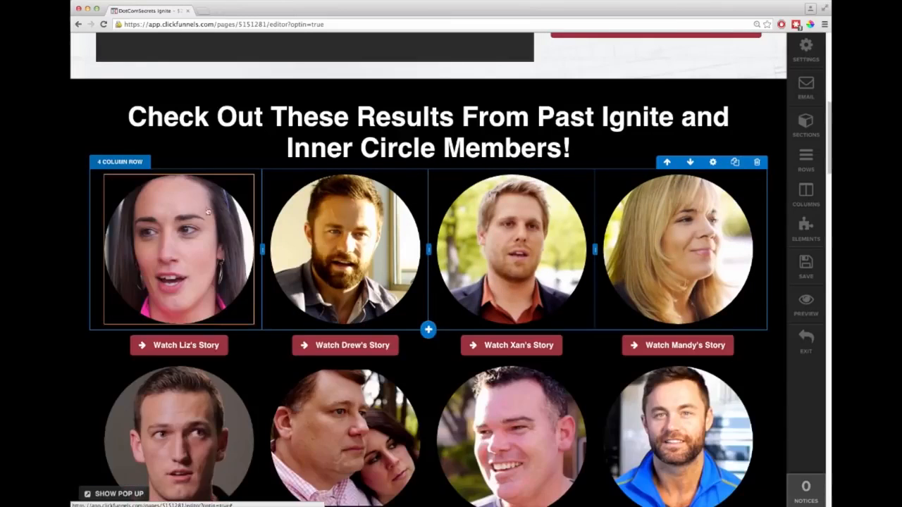
pyautogui.scroll(4, 249, 222)
pyautogui.scroll(2, 249, 221)
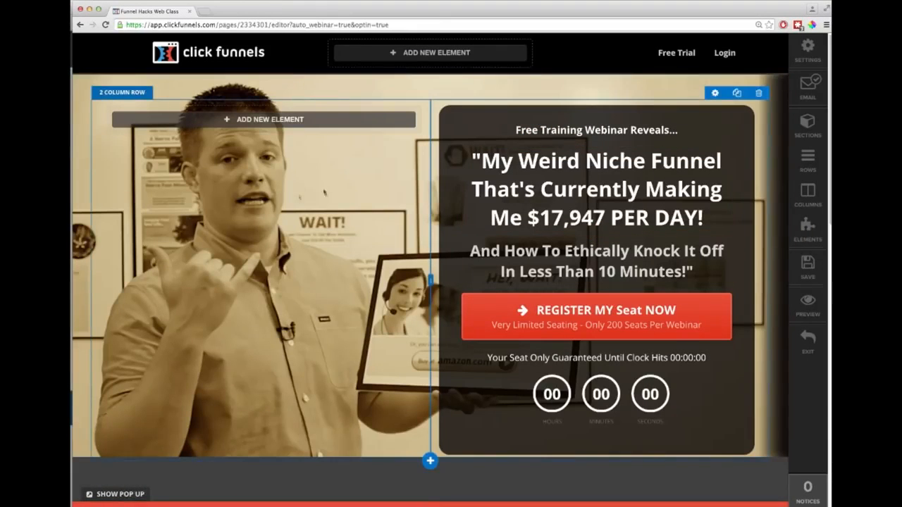
# Examine the webinar page's registration pop-up, close it and look through the rest of the page
pyautogui.click(116, 494)
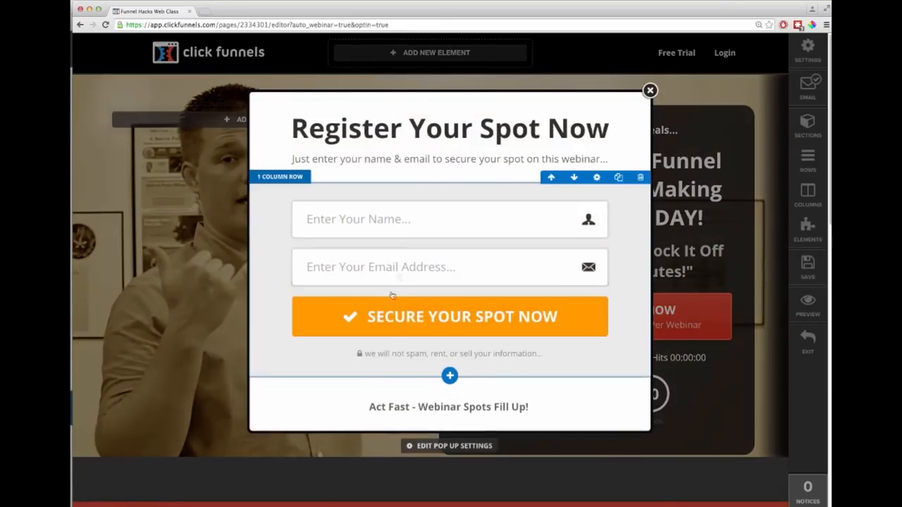
pyautogui.click(651, 91)
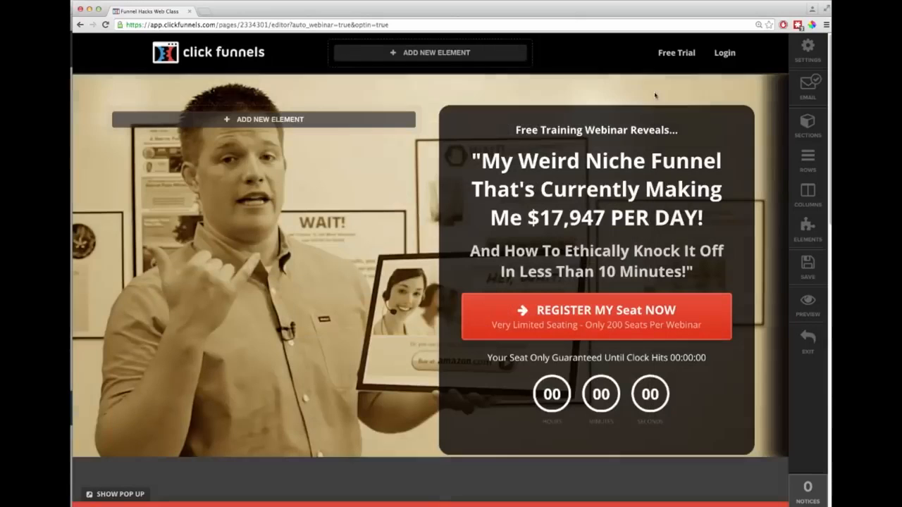
pyautogui.scroll(-8, 541, 263)
pyautogui.scroll(8, 543, 283)
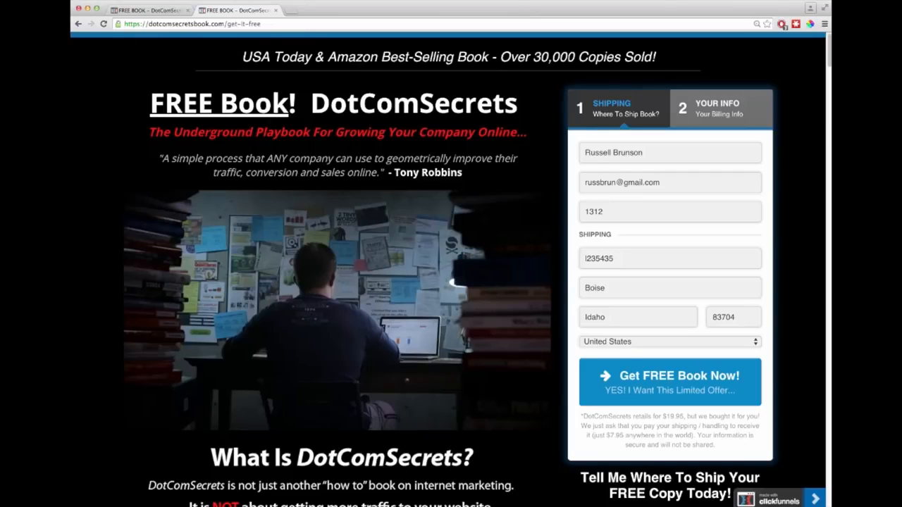
# Examine the free book page live and in the editor, including its two-step order form, video testimonials and book details
pyautogui.moveTo(533, 57); pyautogui.dragTo(632, 56)
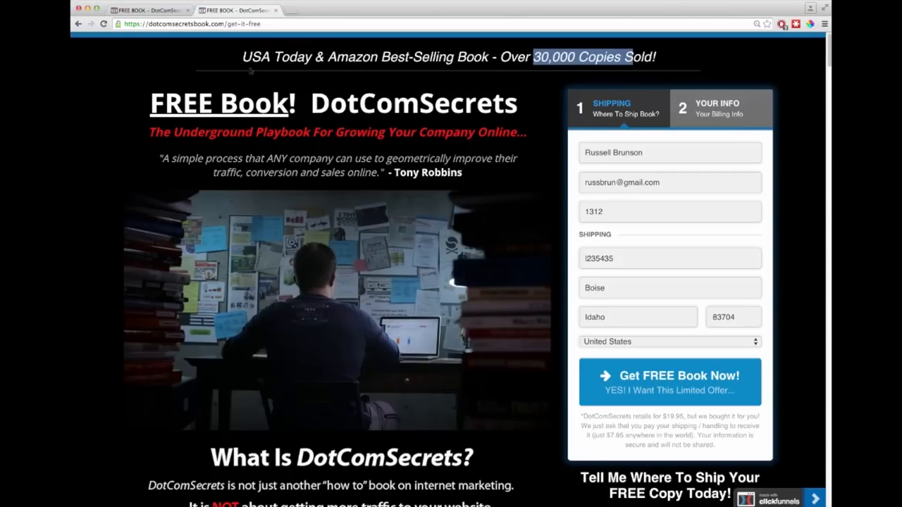
pyautogui.click(148, 10)
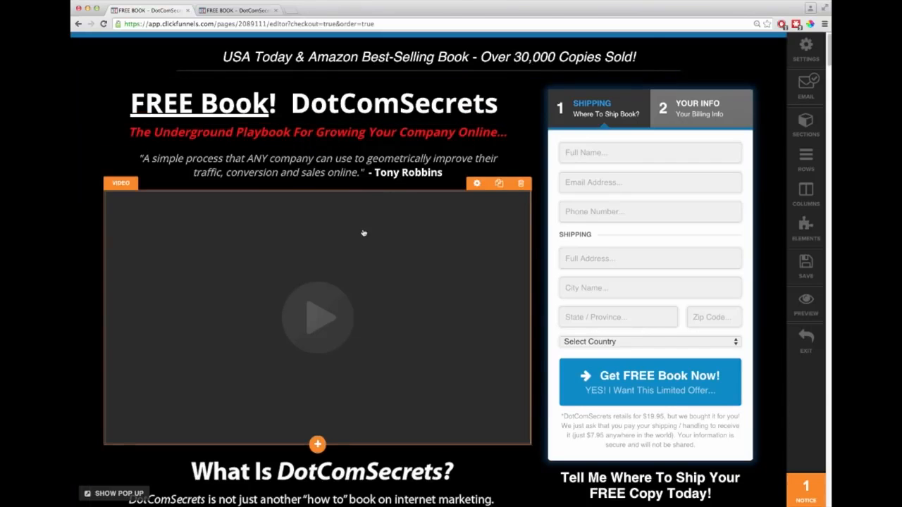
pyautogui.scroll(-2, 361, 229)
pyautogui.scroll(2, 537, 356)
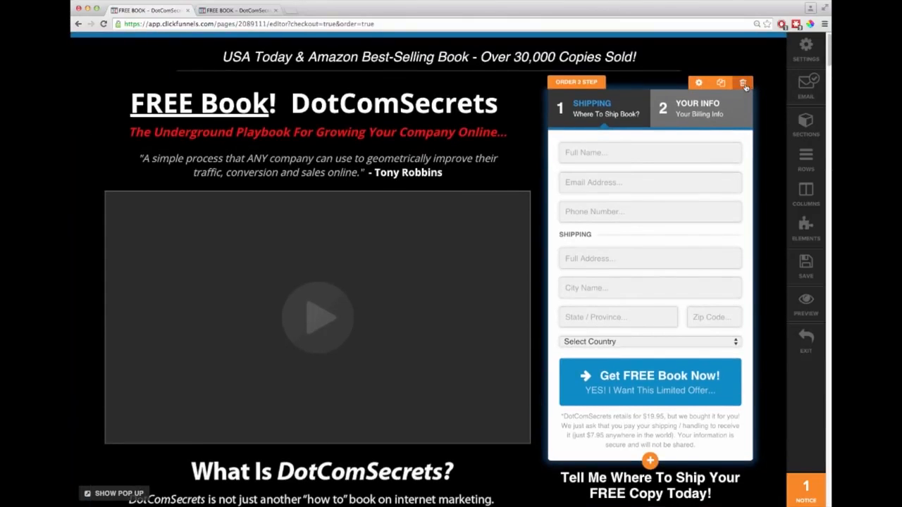
pyautogui.scroll(-6, 429, 244)
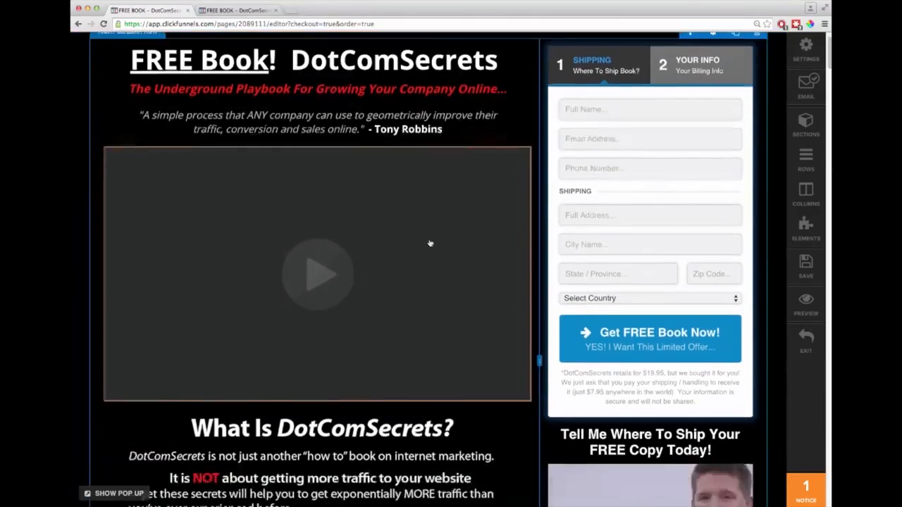
pyautogui.scroll(-13, 435, 246)
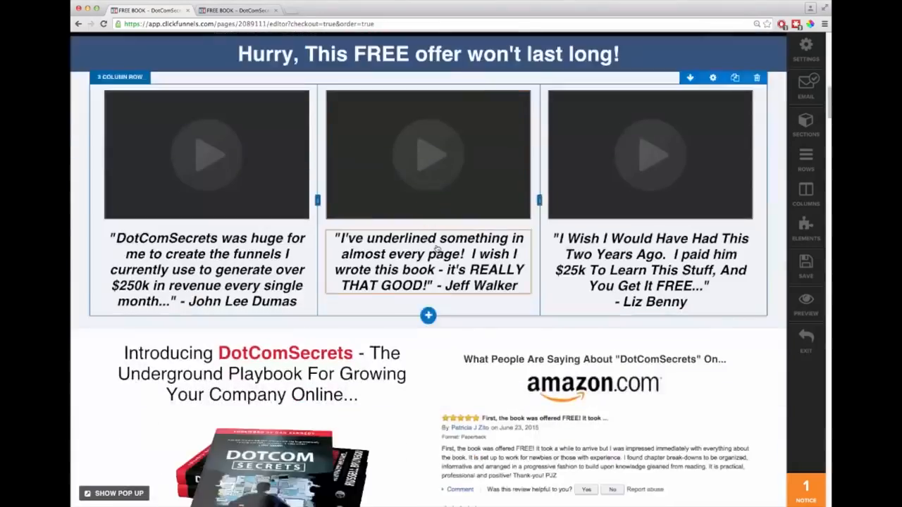
pyautogui.scroll(-15, 438, 250)
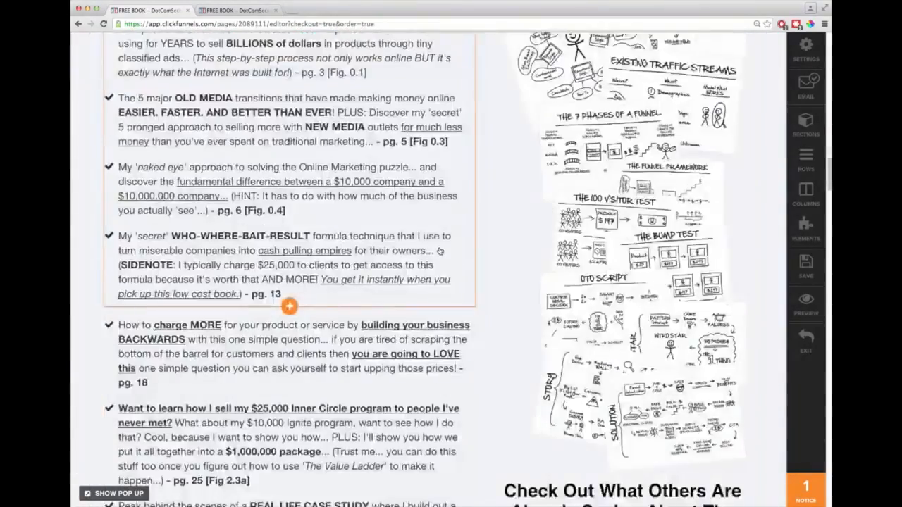
pyautogui.scroll(20, 484, 261)
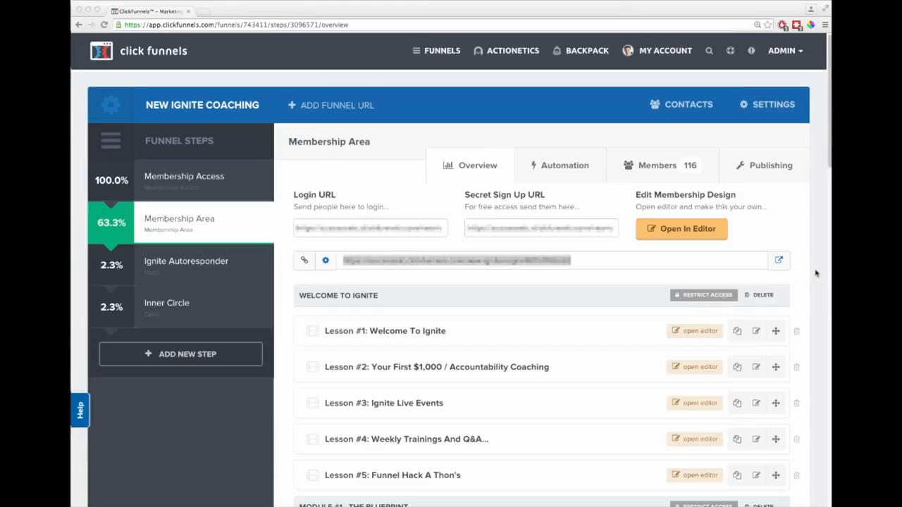
# Examine the New Ignite Coaching membership area's modules and lessons, from Welcome To Ignite through Module #6
pyautogui.scroll(-3, 407, 334)
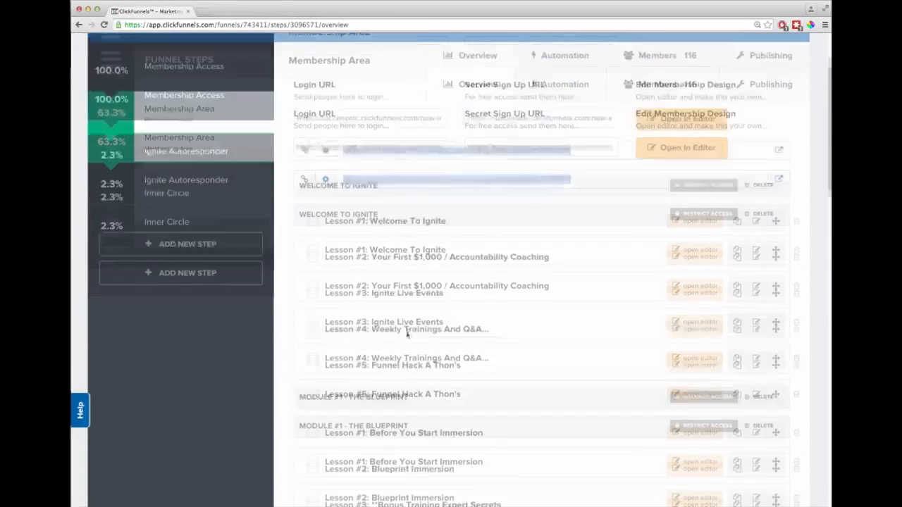
pyautogui.scroll(-8, 503, 355)
pyautogui.scroll(6, 515, 356)
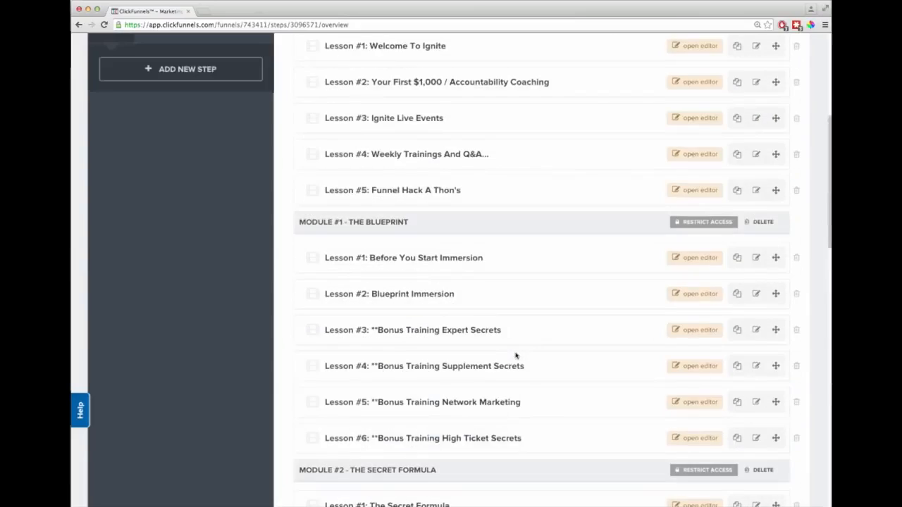
pyautogui.scroll(10, 515, 356)
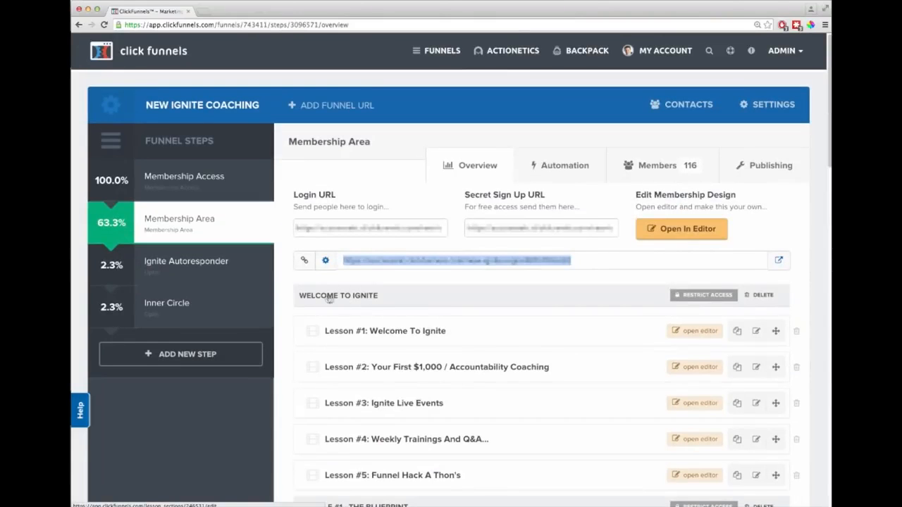
pyautogui.scroll(-3, 329, 300)
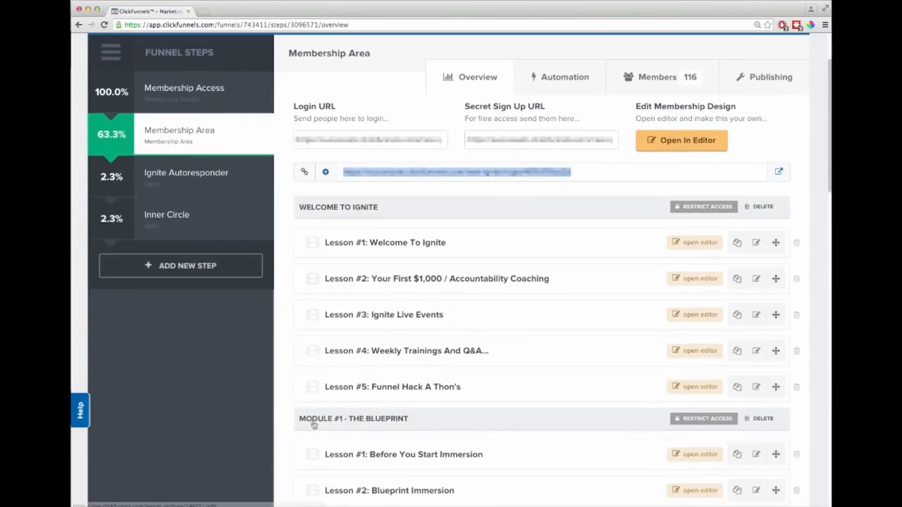
pyautogui.scroll(-7, 423, 417)
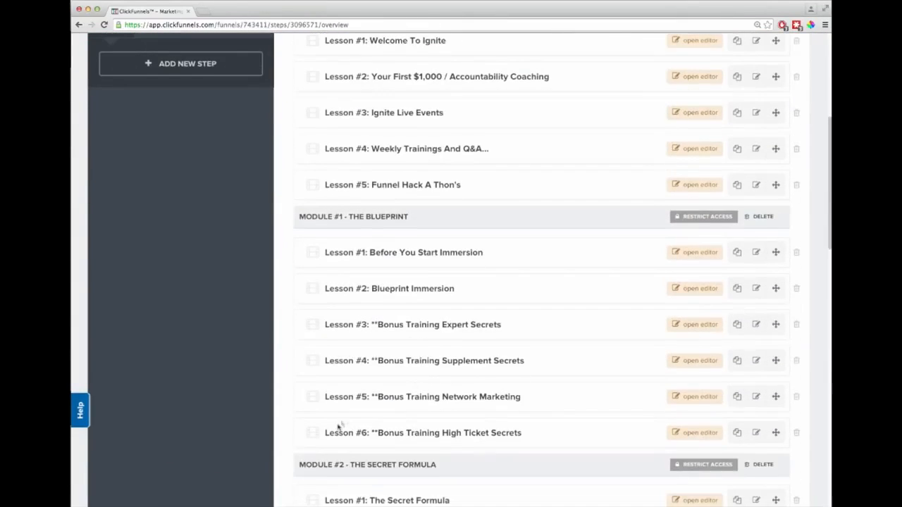
pyautogui.scroll(-4, 422, 430)
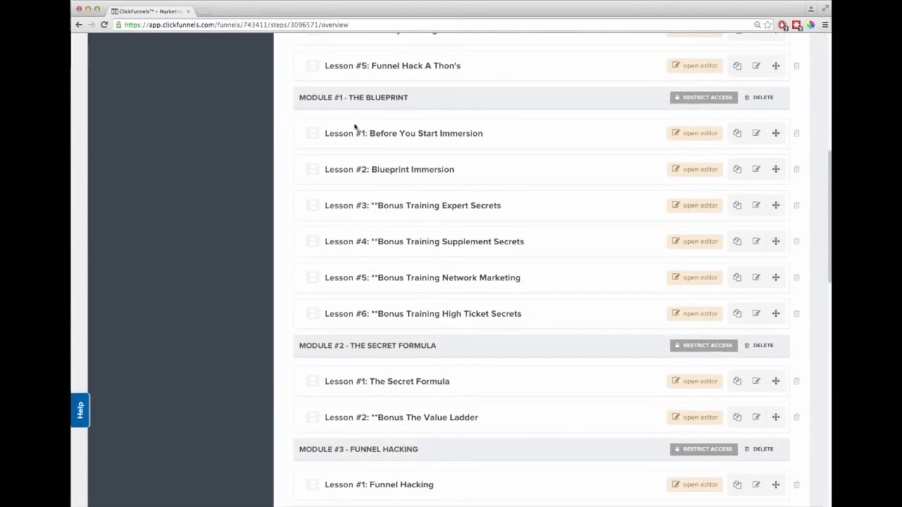
pyautogui.scroll(-13, 297, 352)
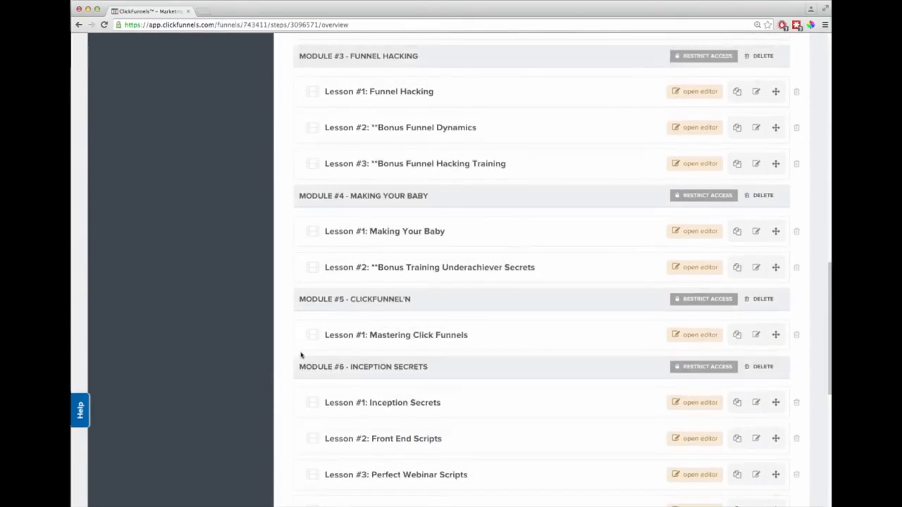
# Draft a new lesson section named Module 1 in the membership area and close the form without creating it
pyautogui.scroll(-12, 301, 355)
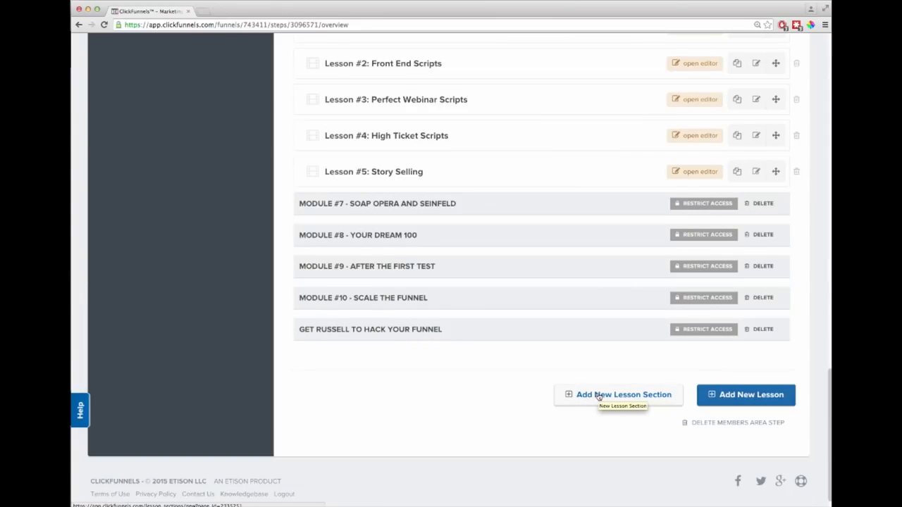
pyautogui.click(598, 397)
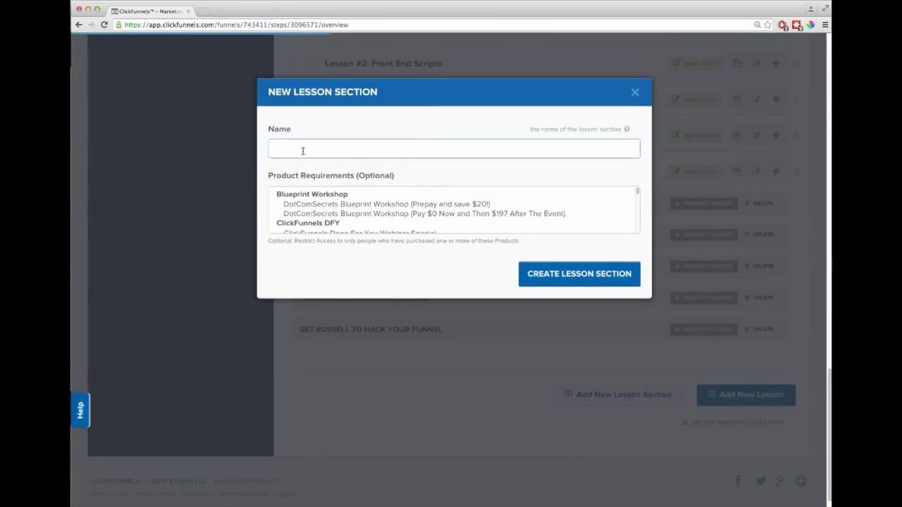
pyautogui.write('Module 1')
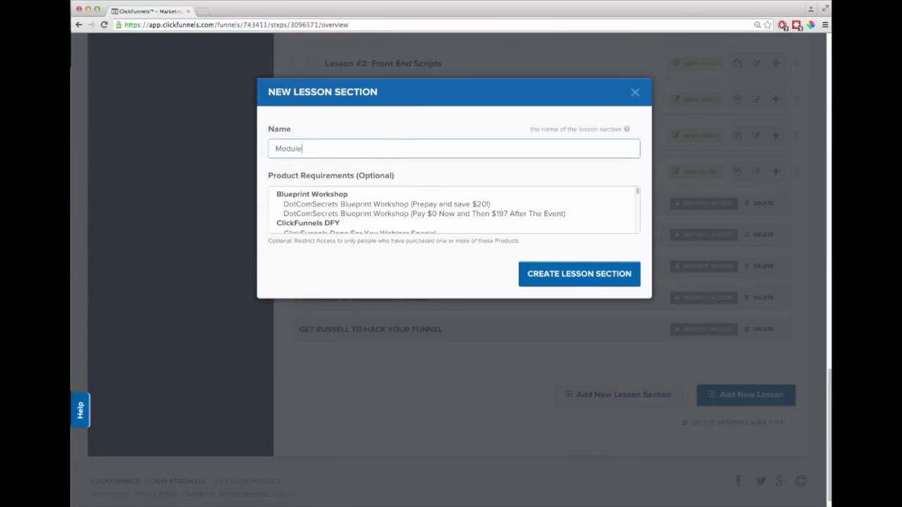
pyautogui.click(635, 92)
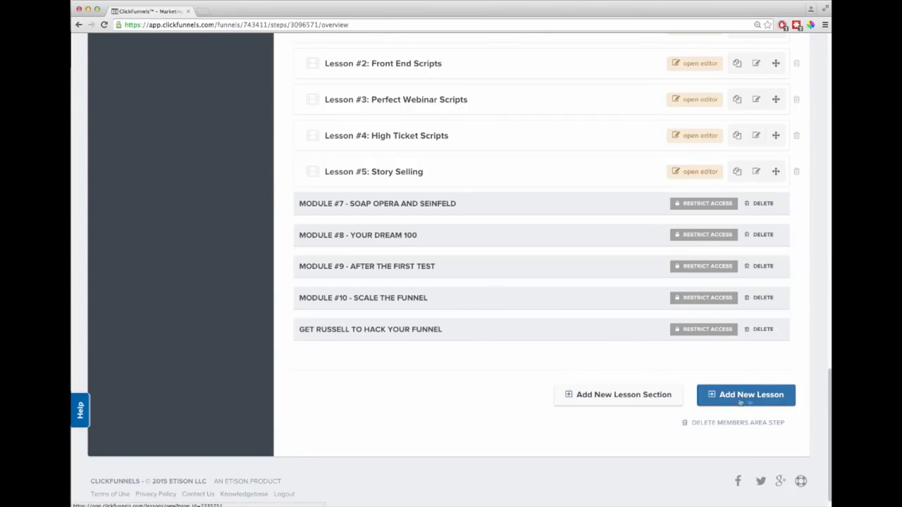
# Draft a new lesson in Module #1 - The Blueprint with a 7-day drip delay, review the template options and discard it
pyautogui.scroll(2, 415, 150)
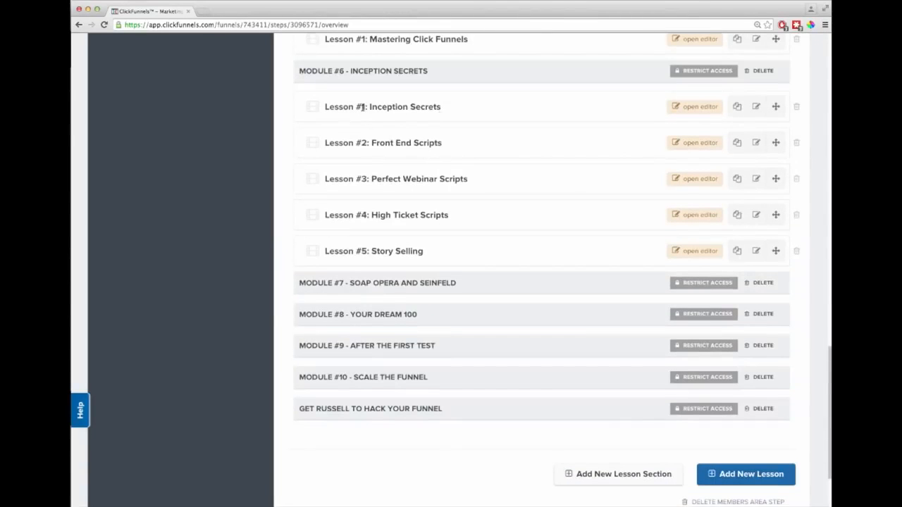
pyautogui.click(730, 474)
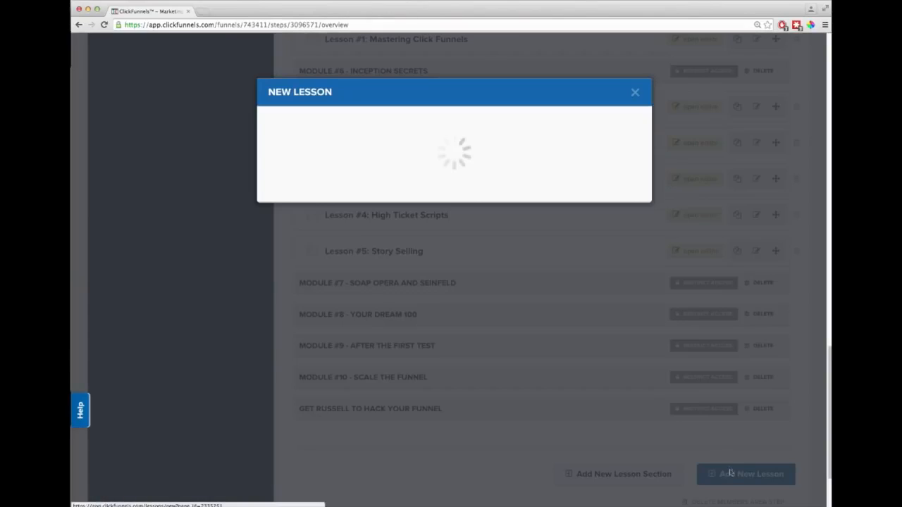
pyautogui.click(346, 151)
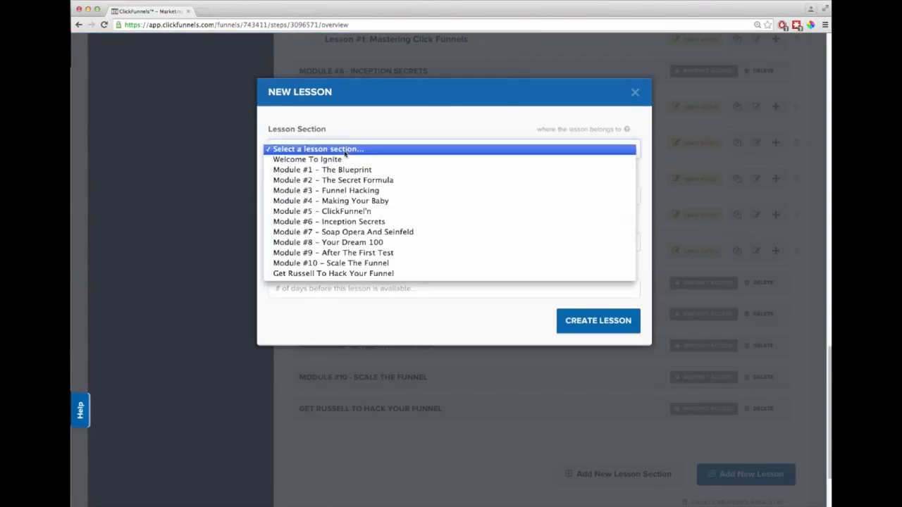
pyautogui.click(333, 170)
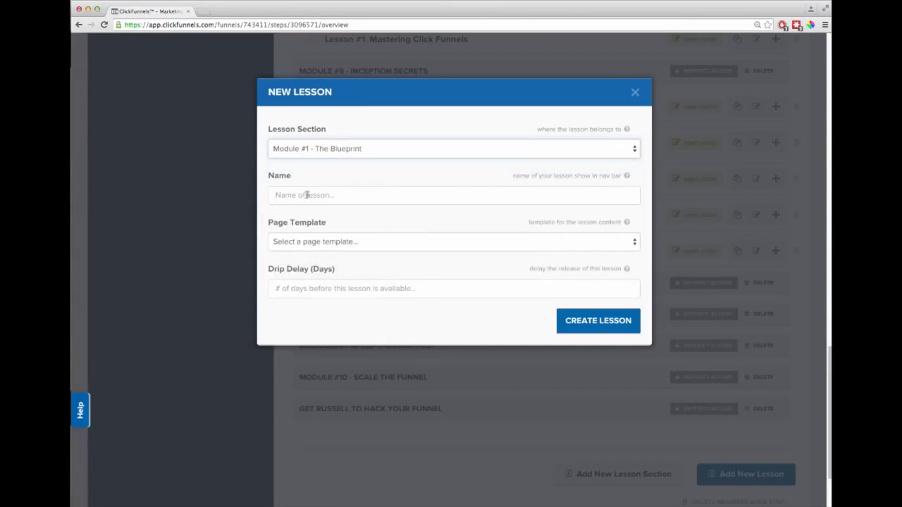
pyautogui.click(313, 245)
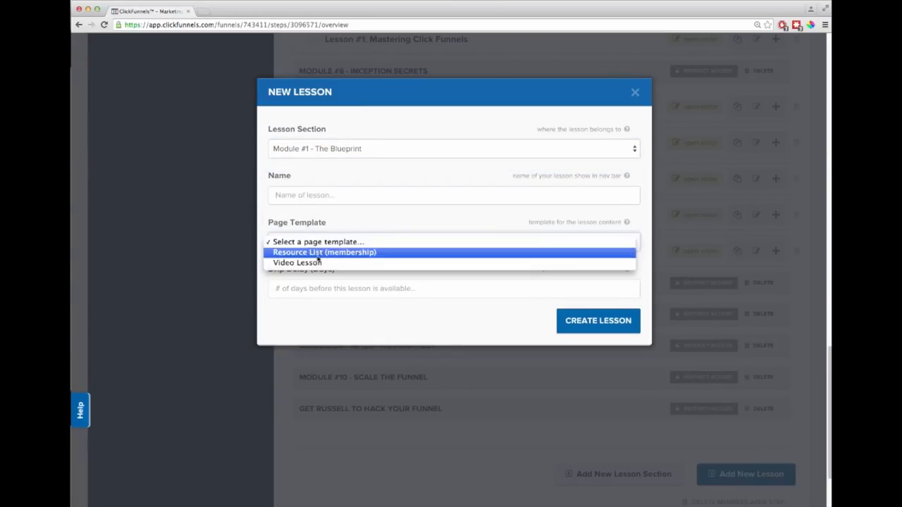
pyautogui.click(322, 316)
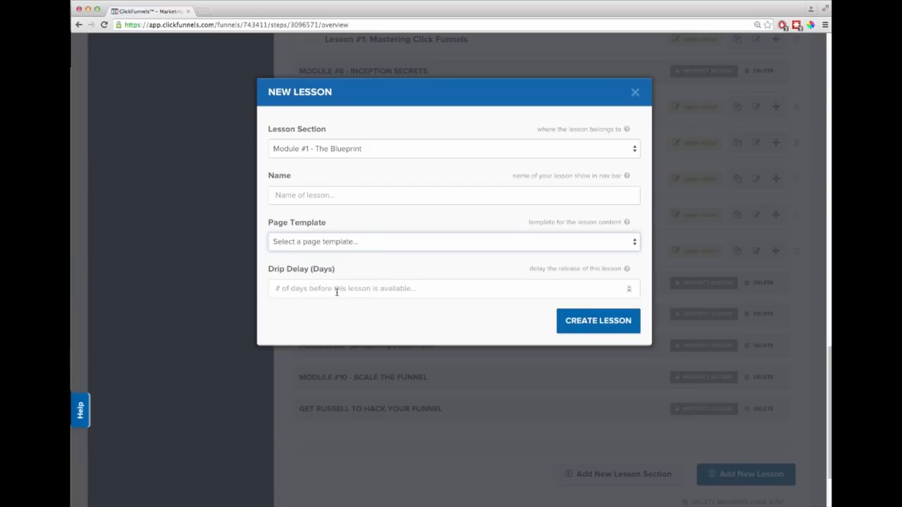
pyautogui.click(336, 290)
pyautogui.write('0')
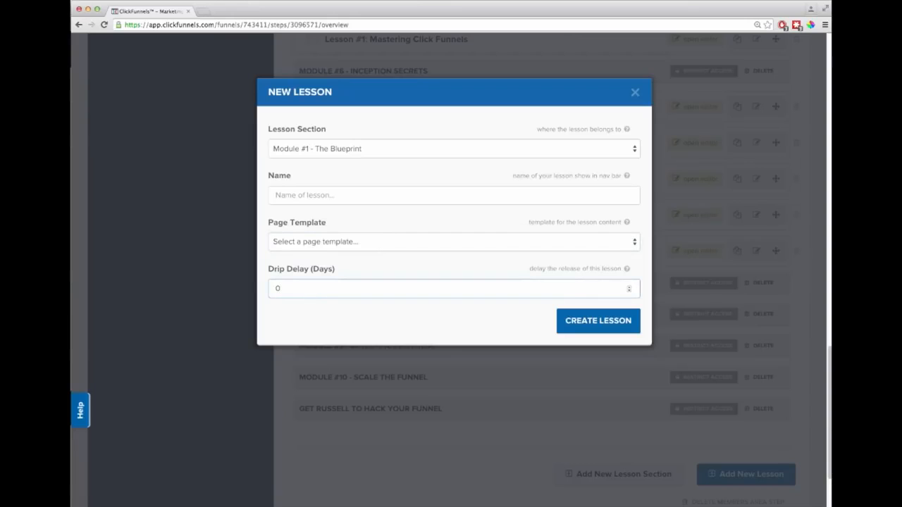
pyautogui.press('BackSpace')
pyautogui.write('7')
pyautogui.click(635, 93)
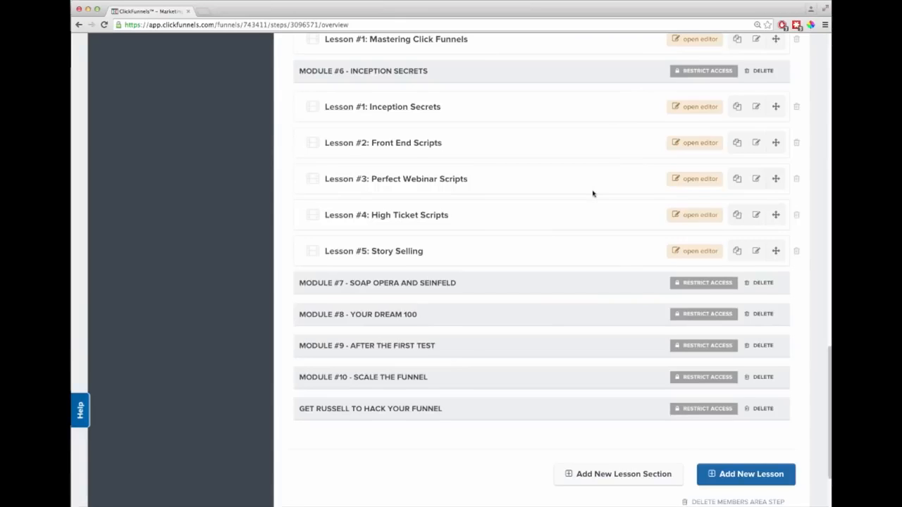
# Examine the Before You Start Immersion lesson of Module #1 in the editor, including its video and audio book downloads, and close it
pyautogui.scroll(10, 592, 193)
pyautogui.scroll(6, 592, 193)
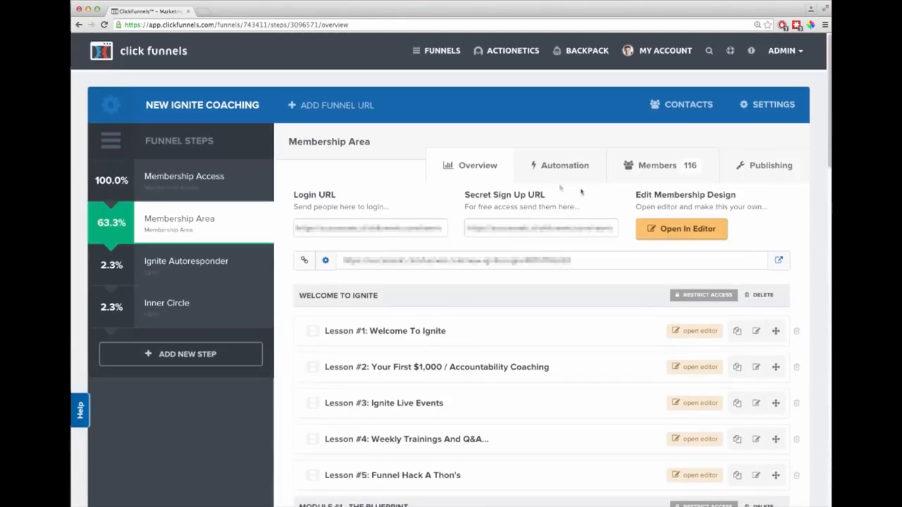
pyautogui.scroll(-1, 384, 334)
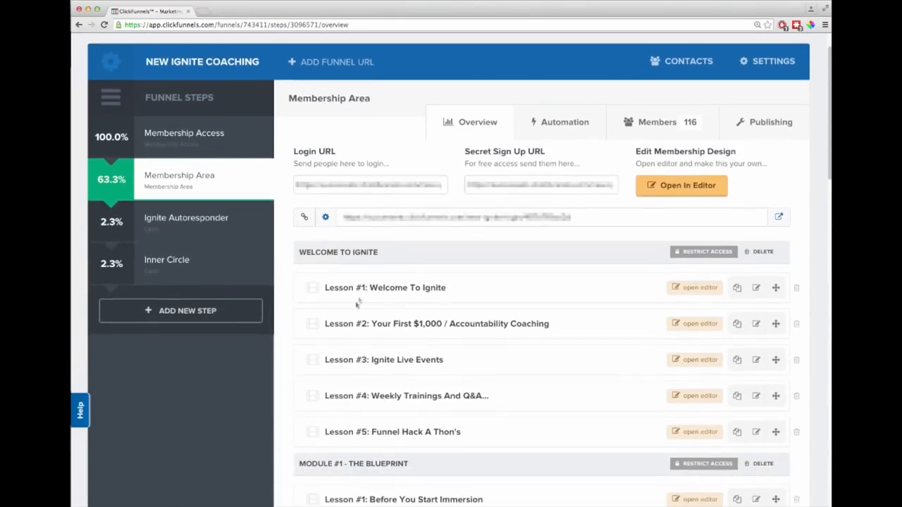
pyautogui.scroll(-2, 423, 332)
pyautogui.scroll(-1, 427, 327)
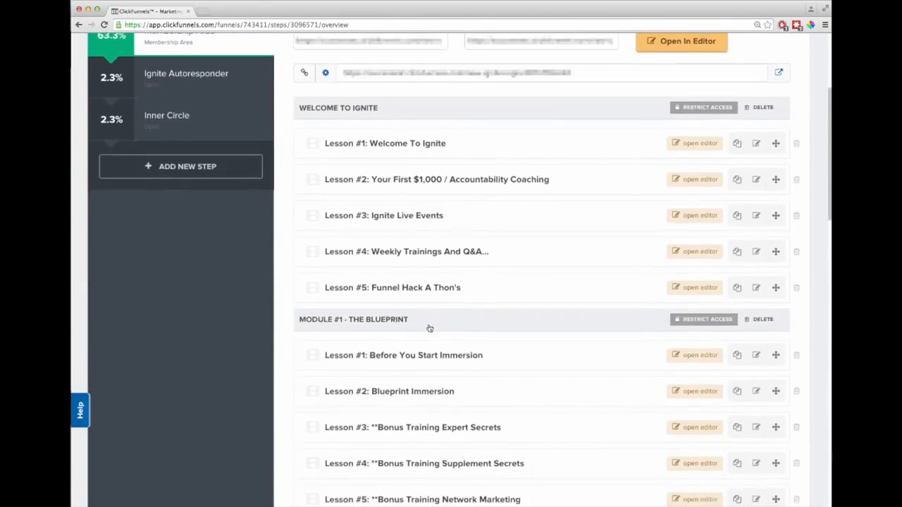
pyautogui.click(692, 349)
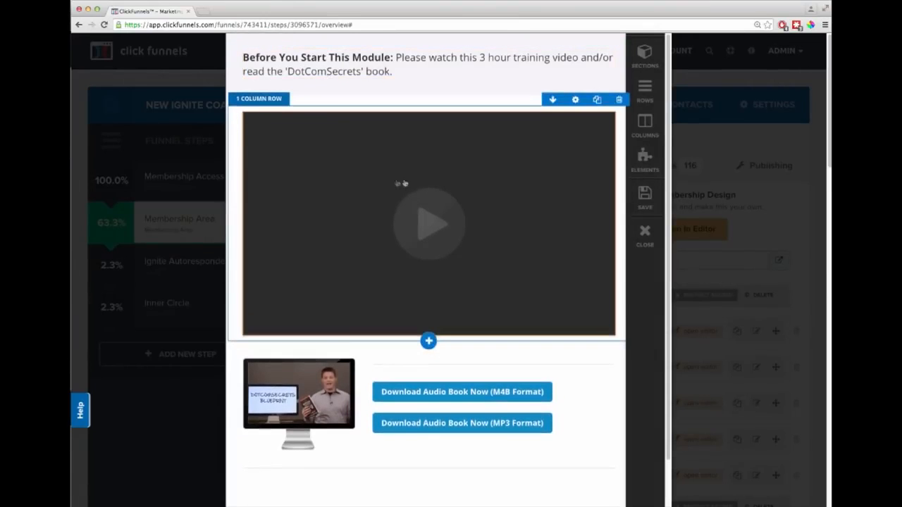
pyautogui.scroll(-2, 427, 197)
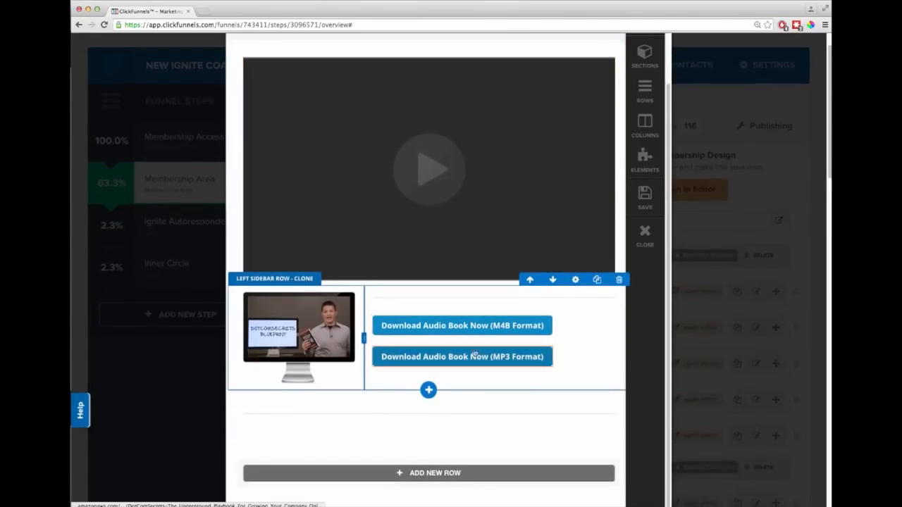
pyautogui.scroll(2, 460, 349)
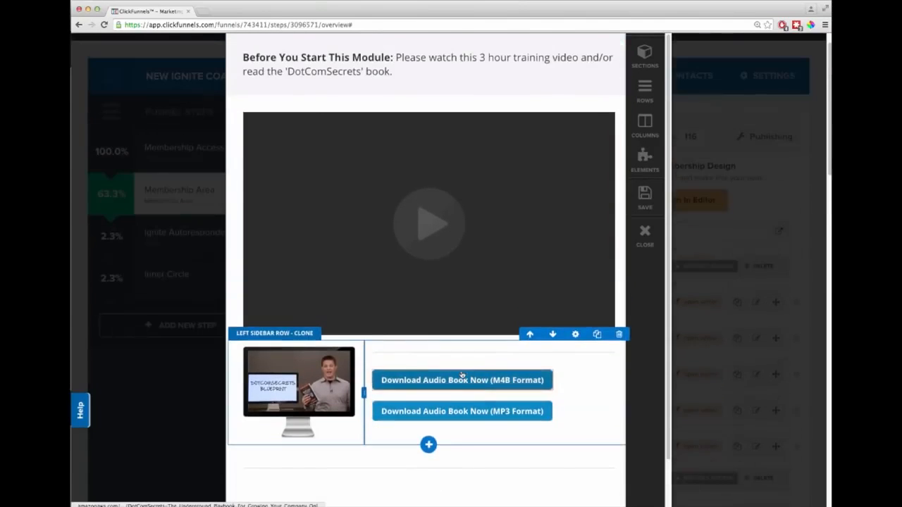
pyautogui.click(646, 232)
# Examine The Secret Formula lesson of Module #2 in the editor, including its video, checklist and downloads
pyautogui.scroll(-3, 558, 306)
pyautogui.scroll(-5, 558, 310)
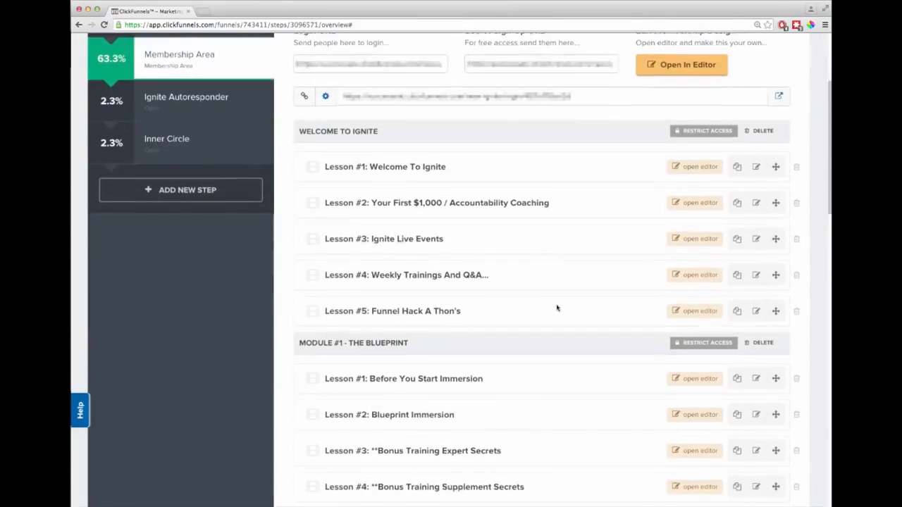
pyautogui.scroll(-2, 561, 313)
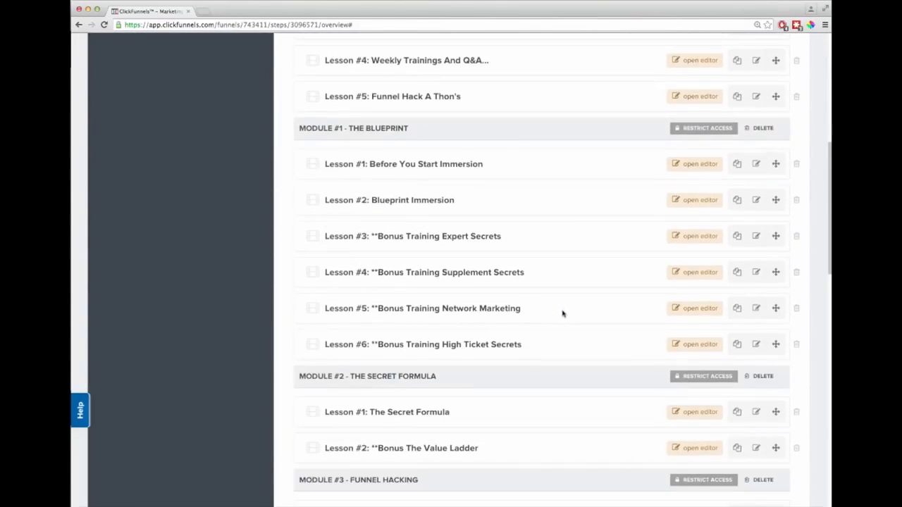
pyautogui.scroll(-2, 565, 314)
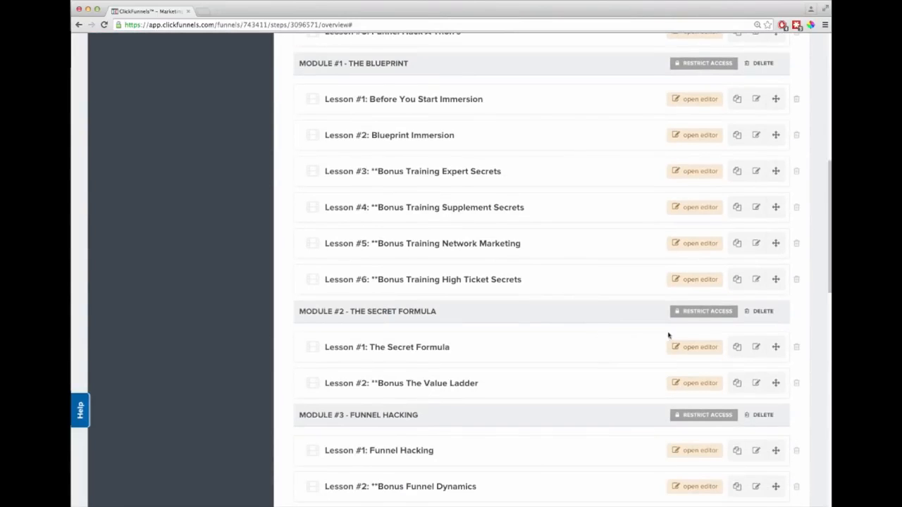
pyautogui.click(692, 347)
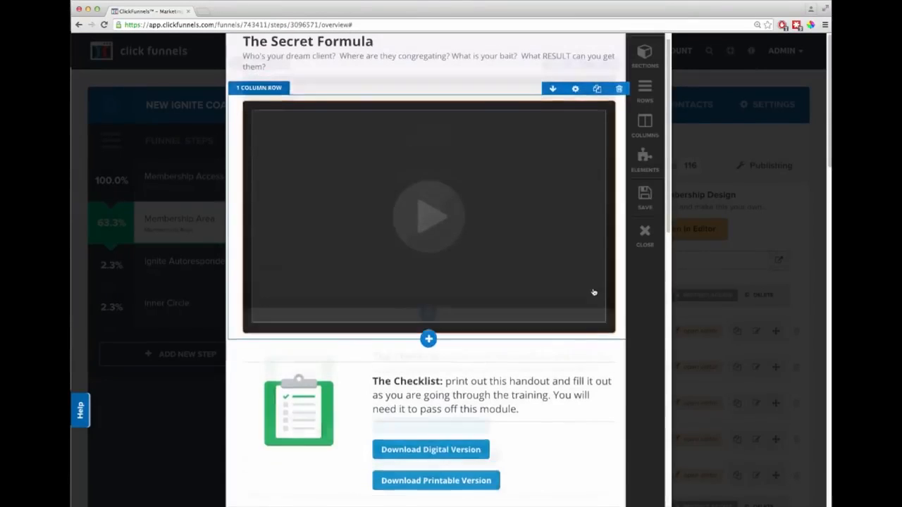
pyautogui.scroll(-6, 590, 293)
pyautogui.scroll(-4, 591, 293)
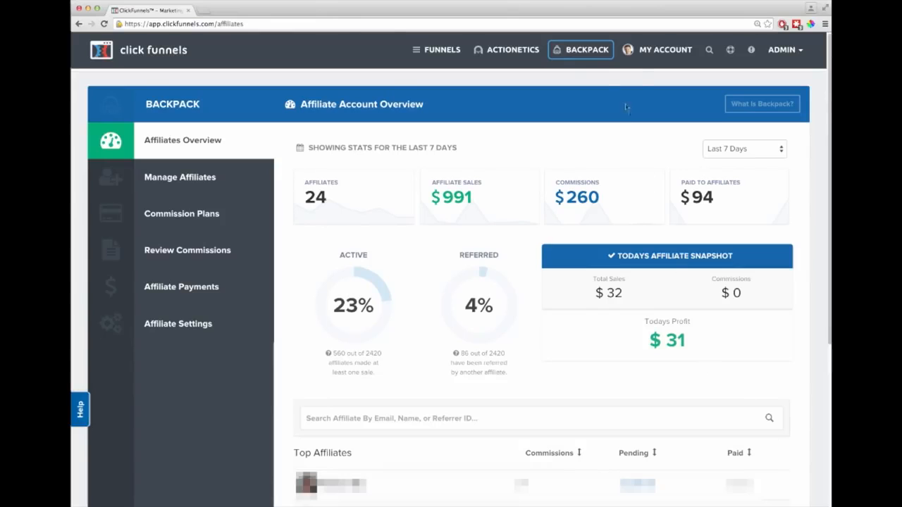
# Examine the Backpack affiliate account overview, including the seven-day stats and the top affiliates list
pyautogui.moveTo(587, 58)
pyautogui.scroll(-4, 548, 348)
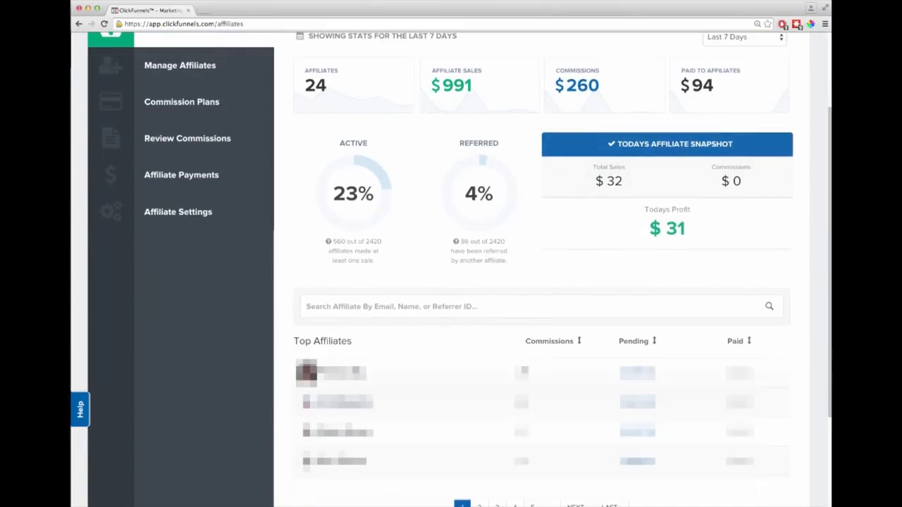
pyautogui.scroll(2, 500, 381)
pyautogui.scroll(2, 500, 381)
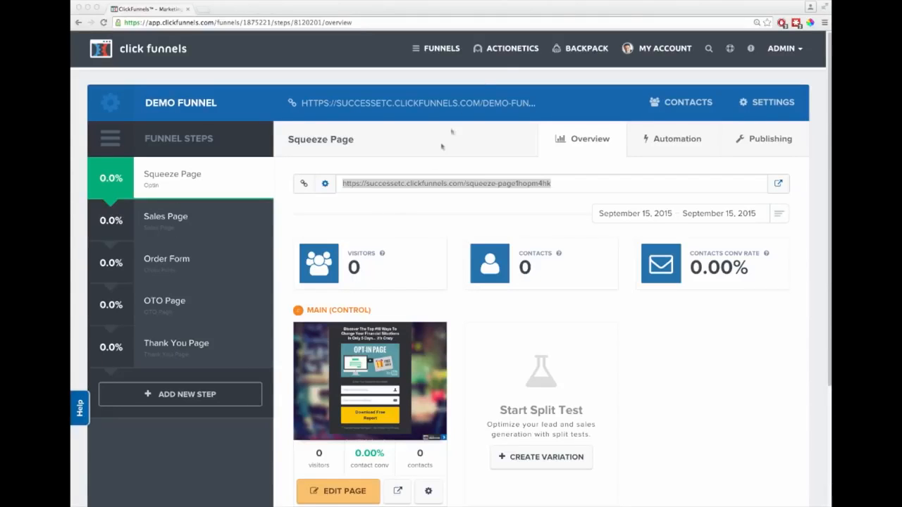
# Create an Actionetics action funnel named Squeeze Page Action Funel with the group tag demo
pyautogui.click(512, 49)
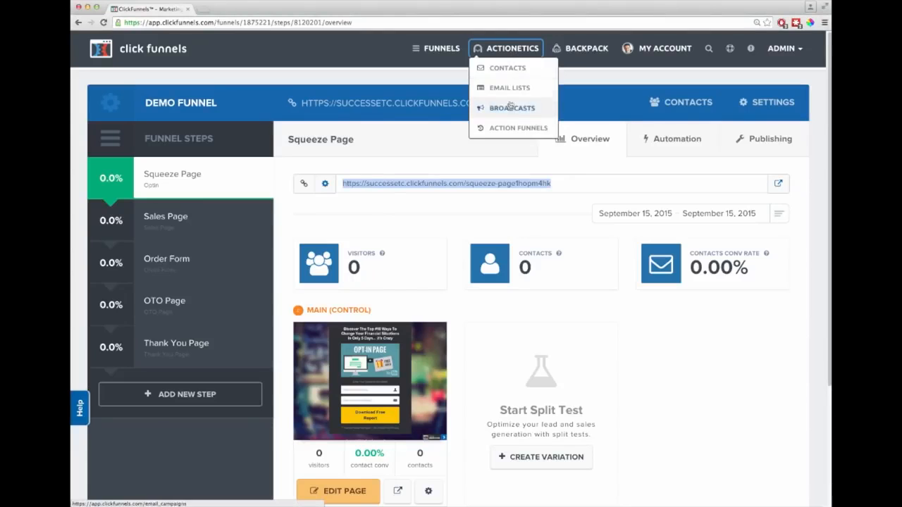
pyautogui.click(507, 129)
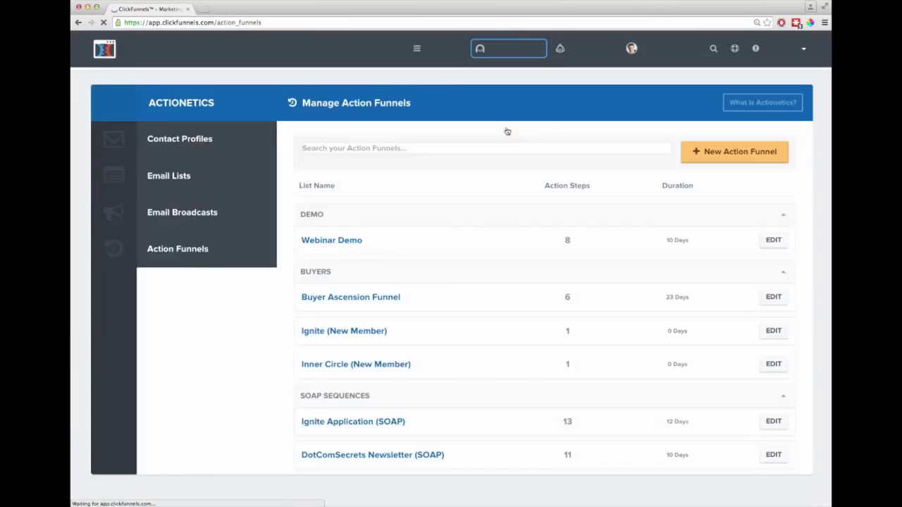
pyautogui.click(728, 153)
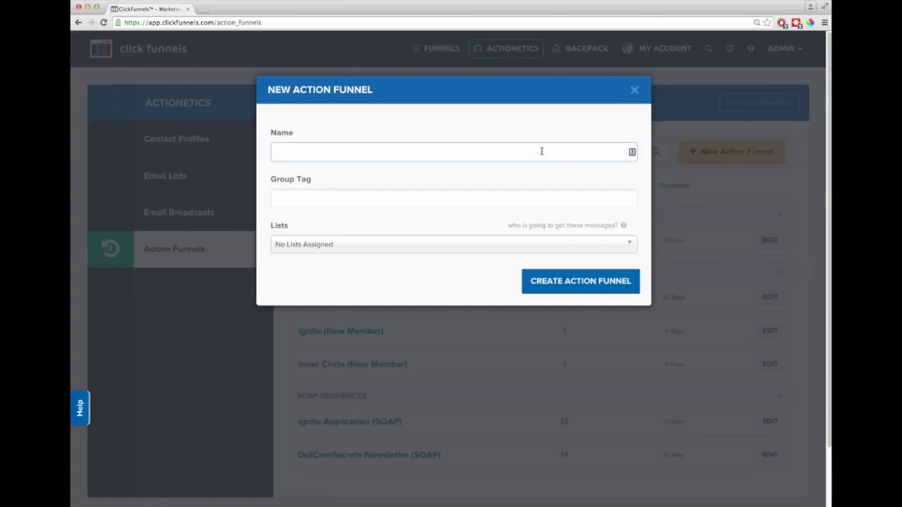
pyautogui.write('Squeeze Page')
pyautogui.write('demo')
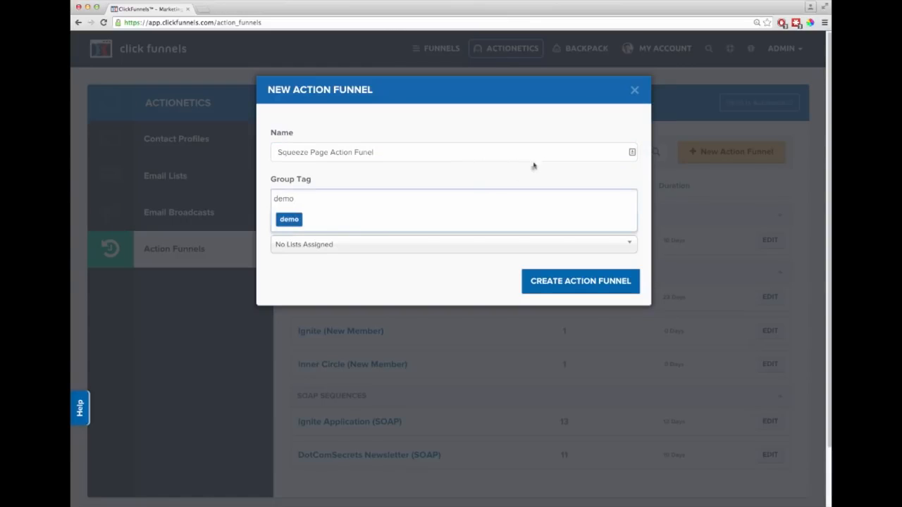
pyautogui.click(303, 226)
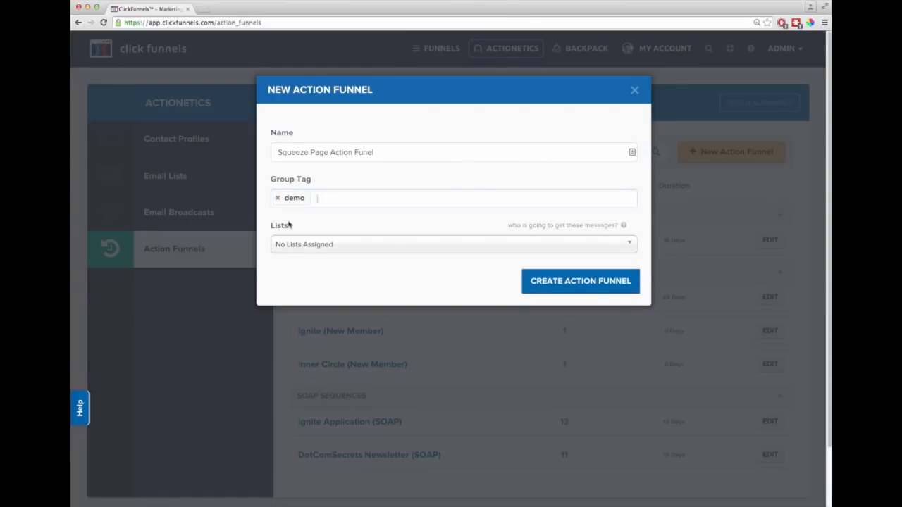
pyautogui.click(557, 282)
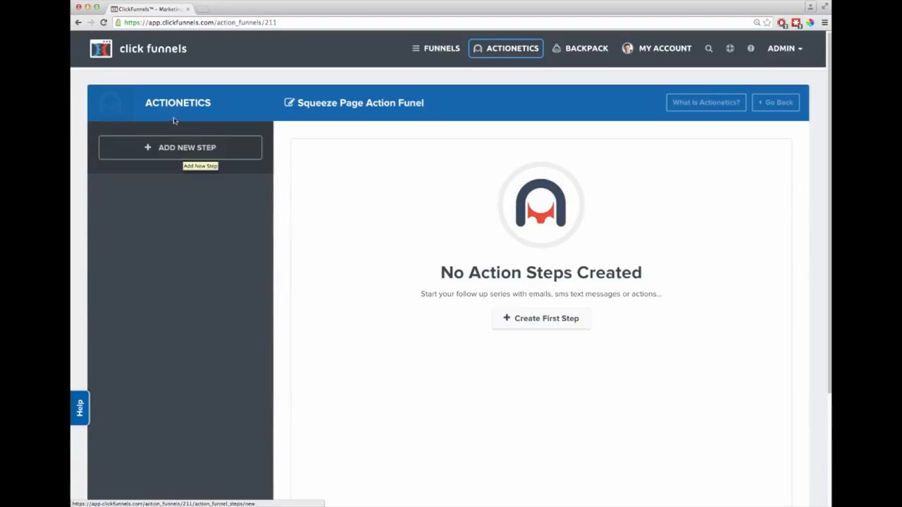
# Add a Do Action step named "take off other email lists" to the action funnel, triggered at 0 days
pyautogui.click(175, 149)
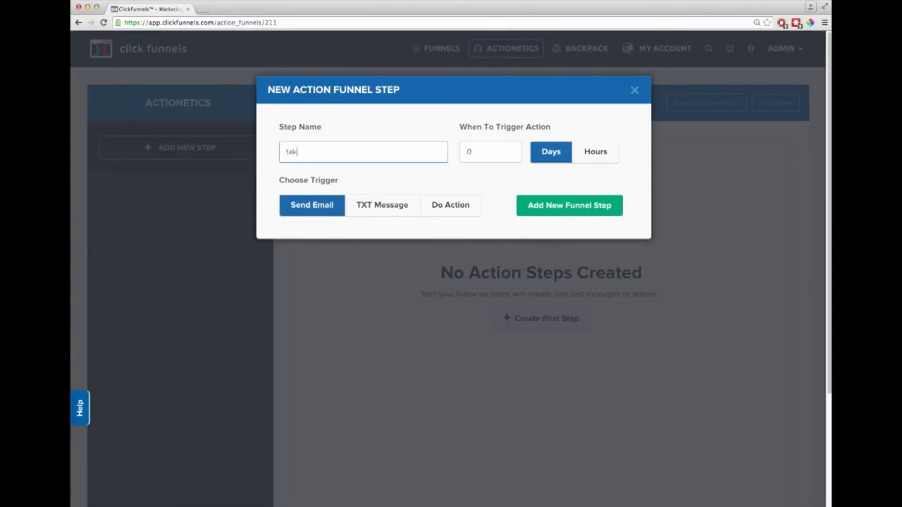
pyautogui.write('take off other email lists')
pyautogui.click(451, 206)
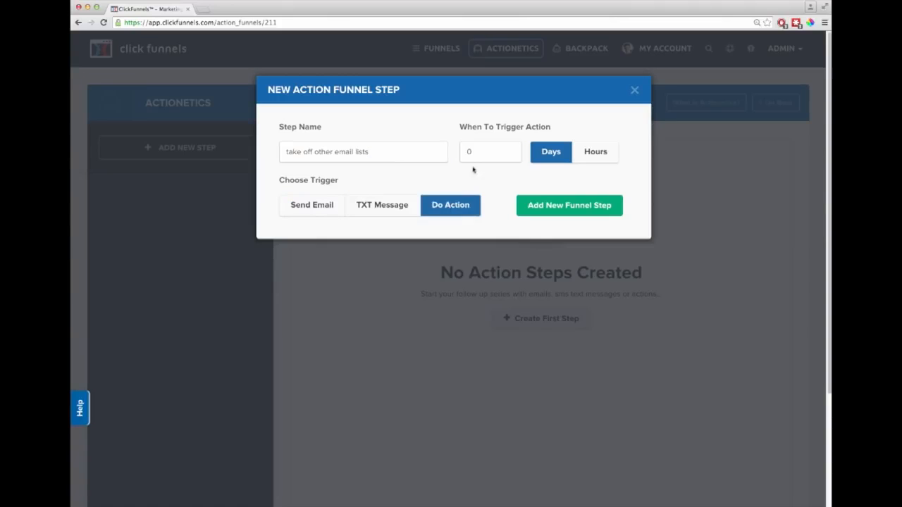
pyautogui.click(550, 206)
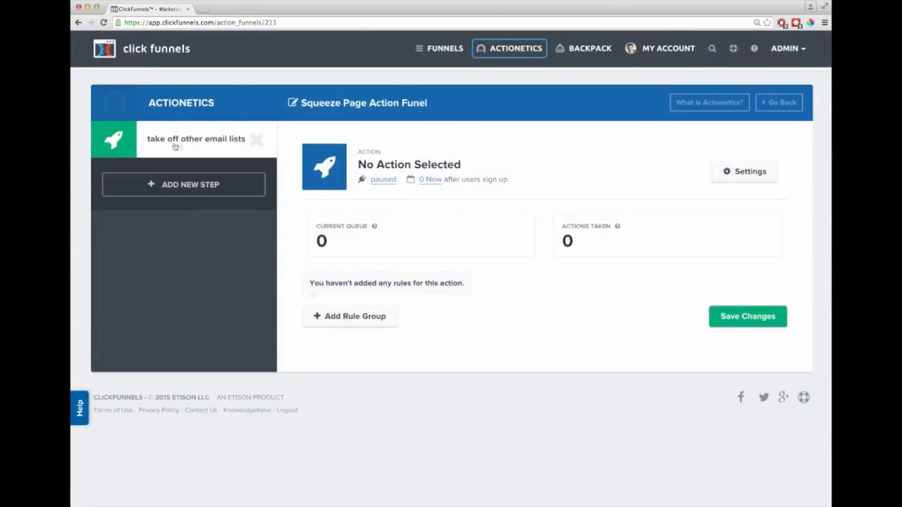
# Add a Send Email step named "Send Welcome Email" to the action funnel, triggered at 0 days
pyautogui.click(190, 185)
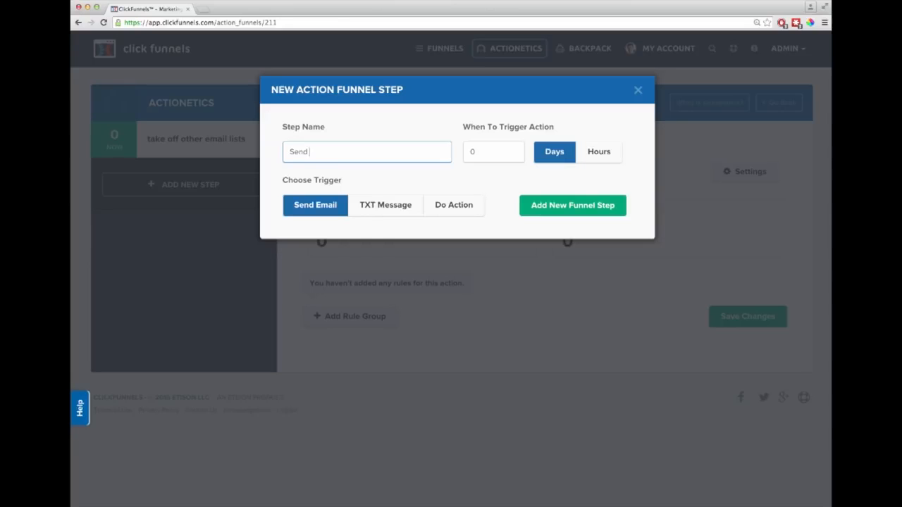
pyautogui.write('Send Welcome Email')
pyautogui.click(568, 206)
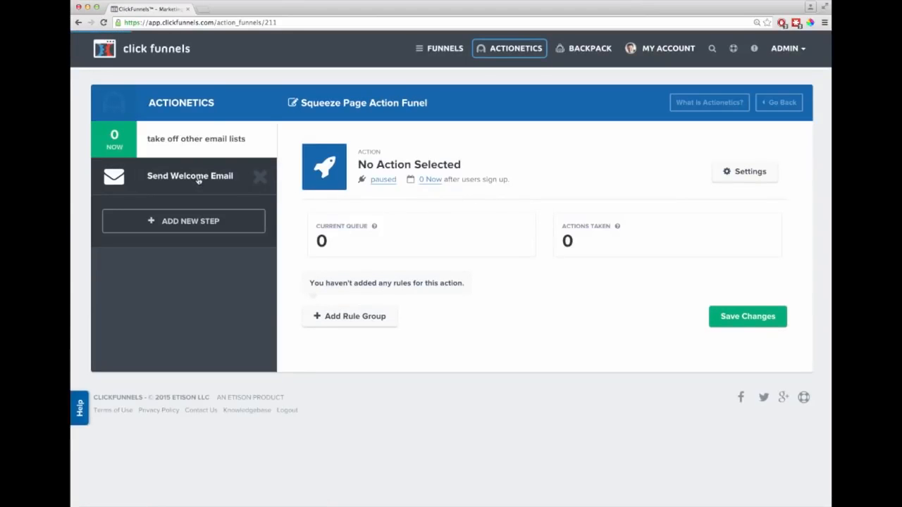
# Add a TXT Message step named "Welcome Text" to the action funnel, triggered at 0 days
pyautogui.click(190, 224)
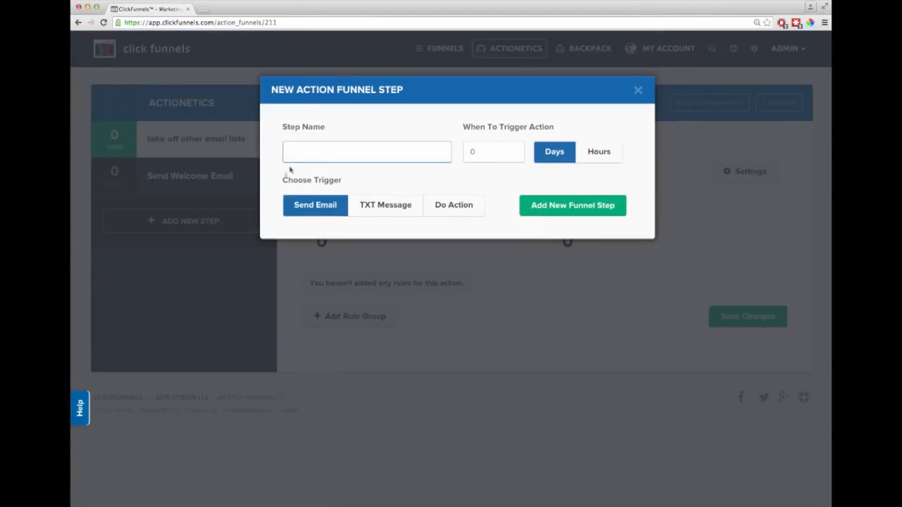
pyautogui.write('Welcome Text')
pyautogui.click(378, 204)
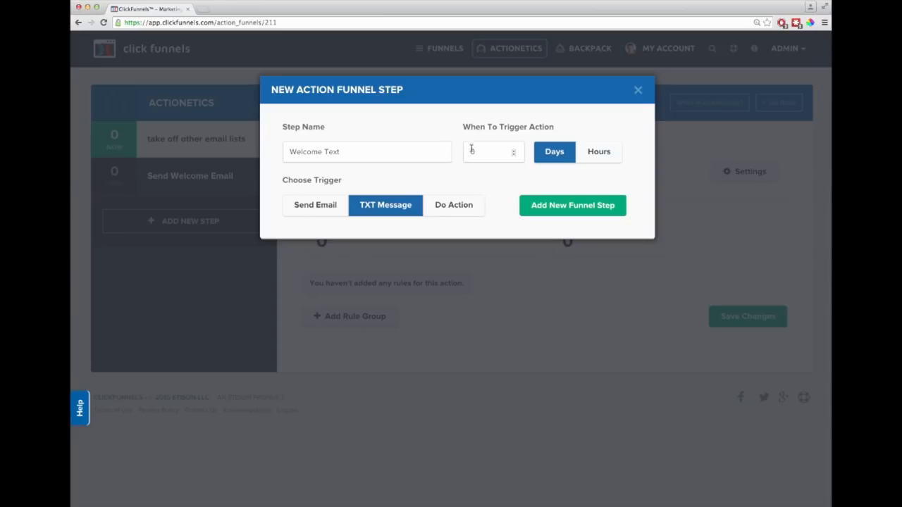
pyautogui.click(573, 206)
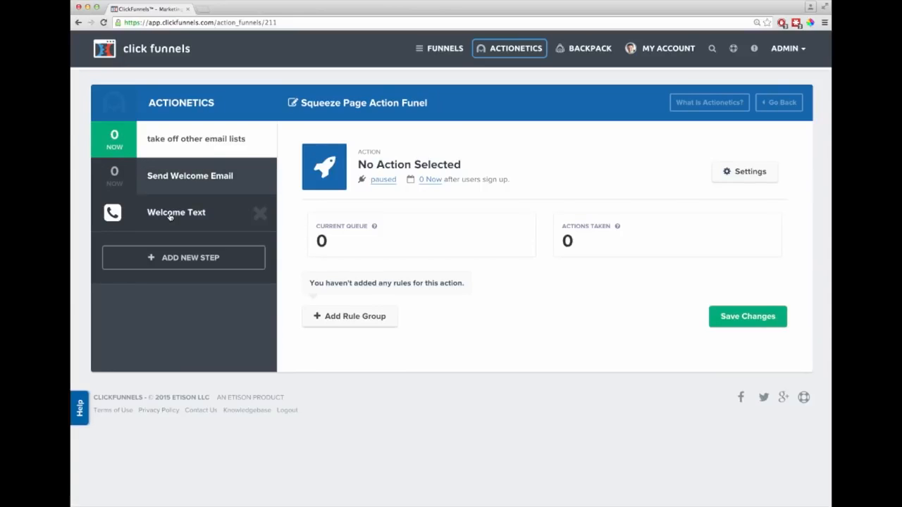
# Add a Send Email step named "Free Gift Email" to the action funnel, triggered after 1 day
pyautogui.click(183, 257)
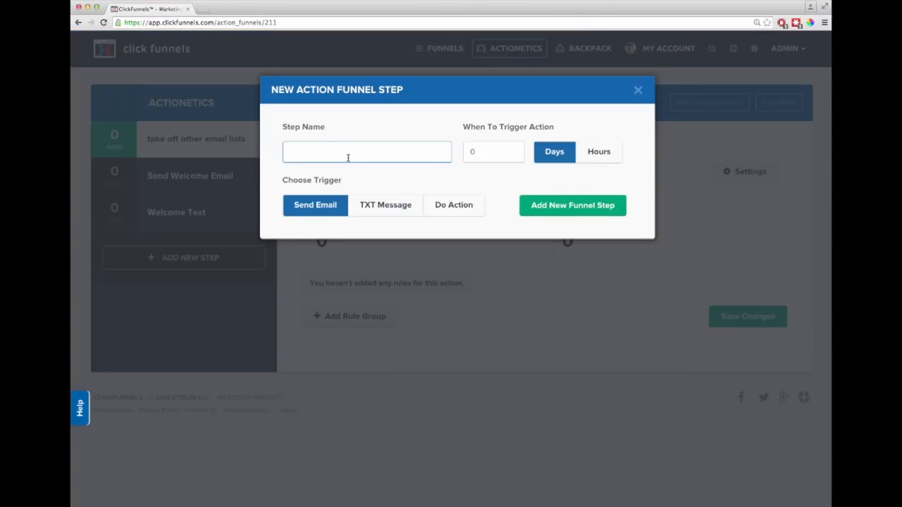
pyautogui.write('Free Gift Email')
pyautogui.click(465, 152)
pyautogui.click(558, 208)
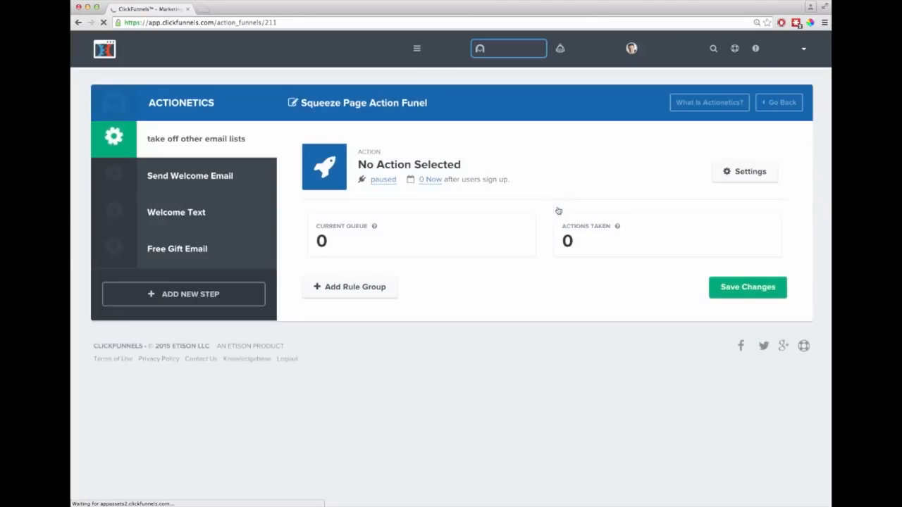
# Add a Send Email step named "Special Offer Email" to the action funnel, triggered after 2 days
pyautogui.click(180, 293)
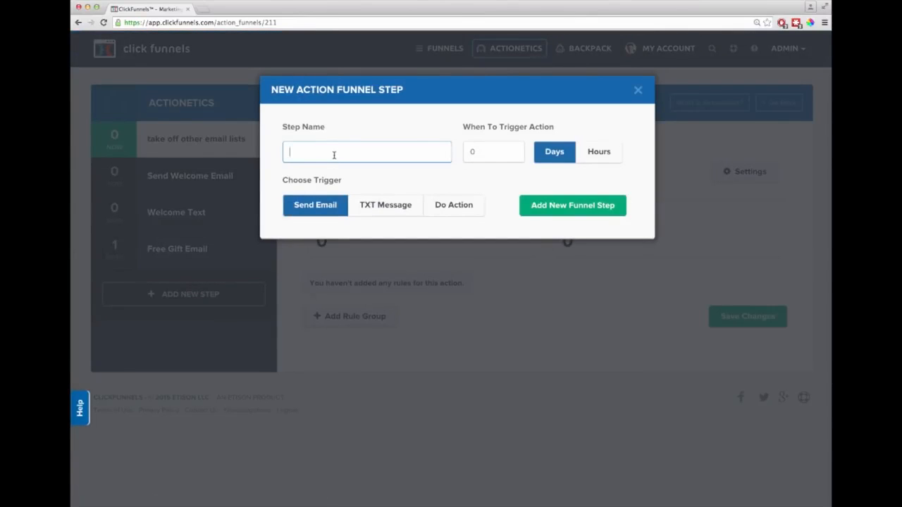
pyautogui.write('Special Offer Email')
pyautogui.press('Tab')
pyautogui.write('2')
pyautogui.click(574, 210)
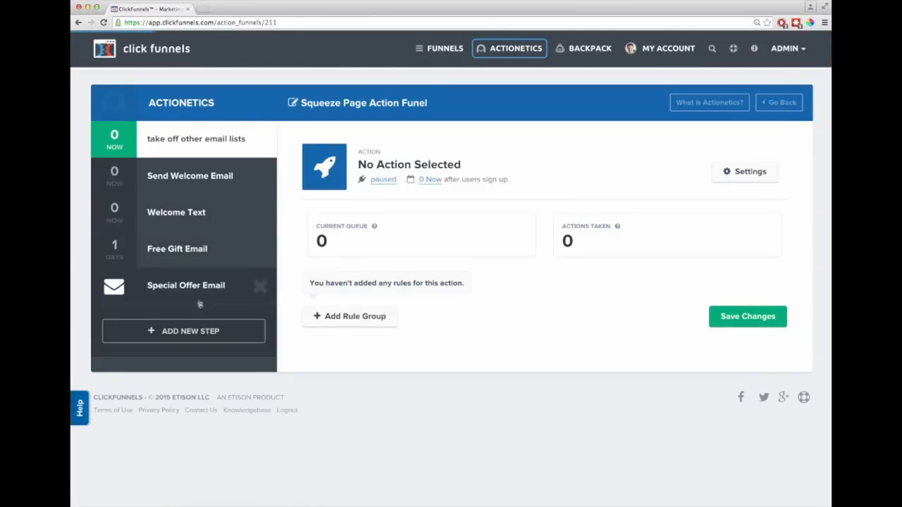
# Add a Send Email step for "Invite Them To My Webinar" to the action funnel, triggered after 3 days
pyautogui.click(204, 330)
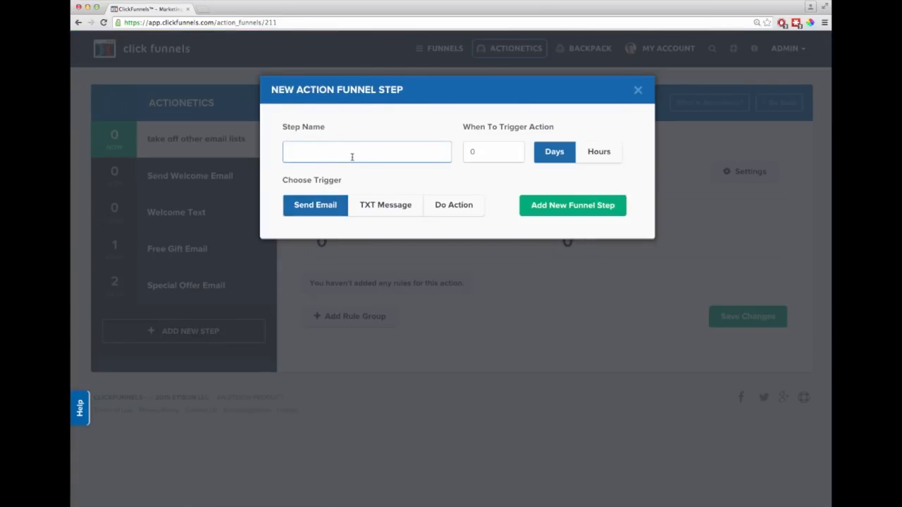
pyautogui.write('Invite Them To My Webinar Em')
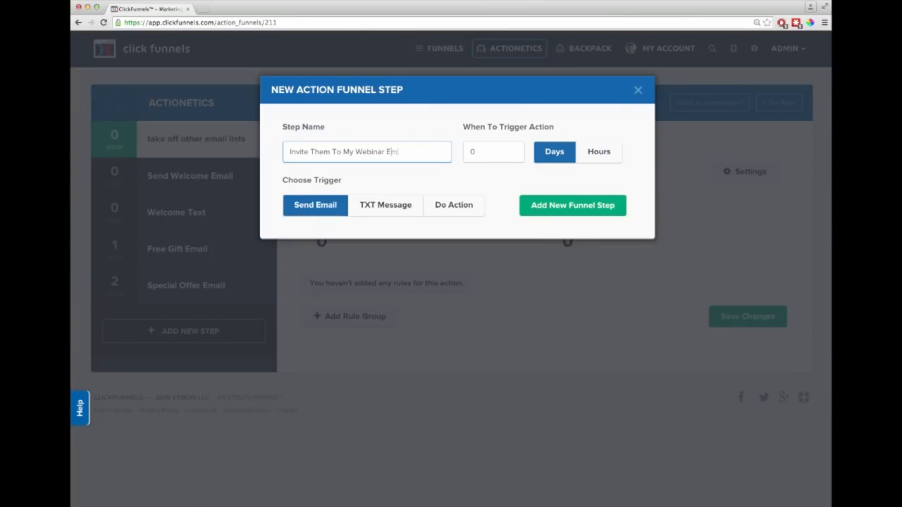
pyautogui.doubleClick(481, 152)
pyautogui.write('3')
pyautogui.click(530, 207)
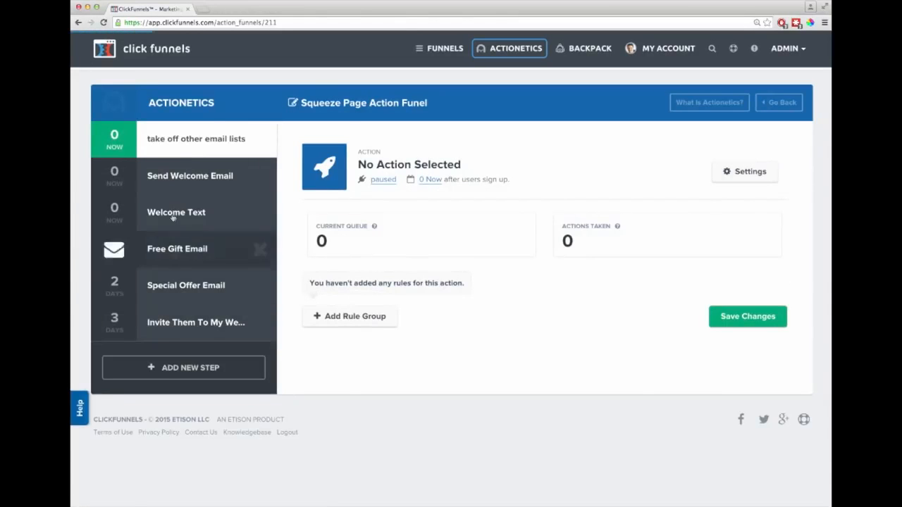
# Add a Do Action step named "Add them back to my other lists" to the action funnel, triggered after 5 days
pyautogui.click(194, 372)
pyautogui.write('Add them back to my other lists')
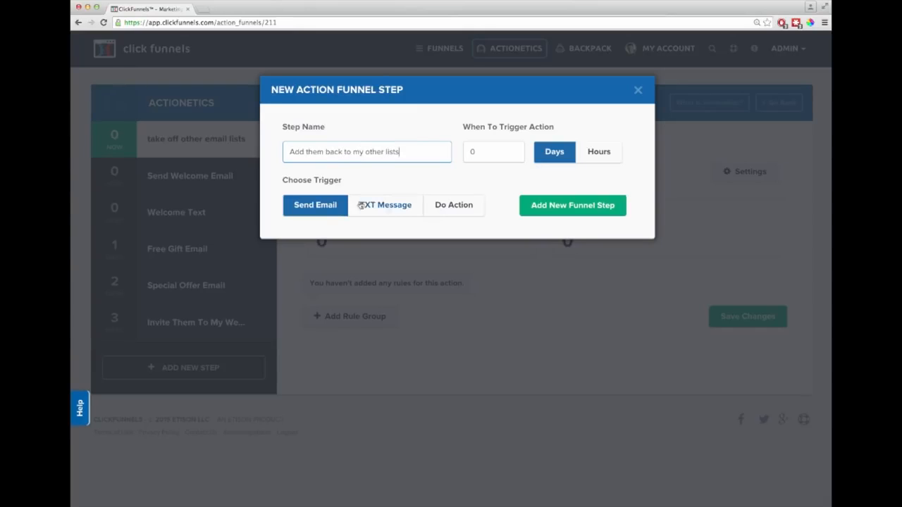
pyautogui.click(463, 206)
pyautogui.moveTo(477, 153); pyautogui.dragTo(462, 157)
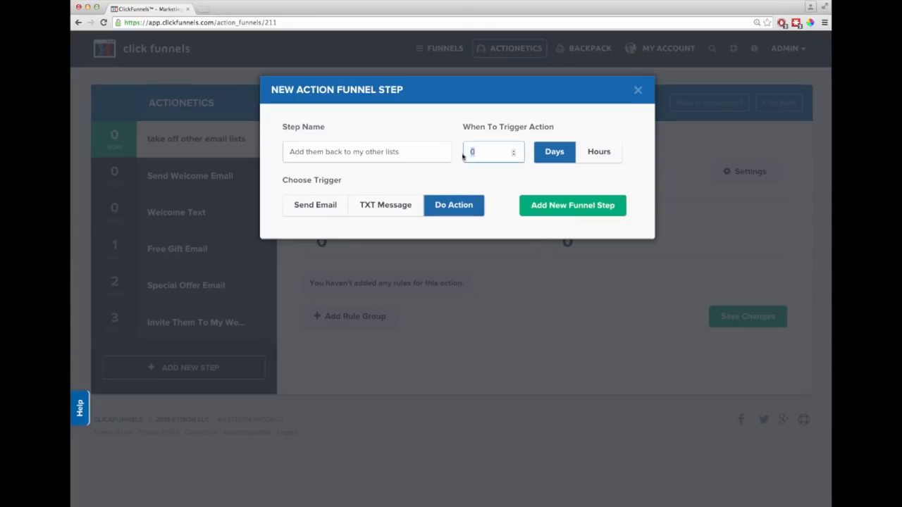
pyautogui.click(582, 204)
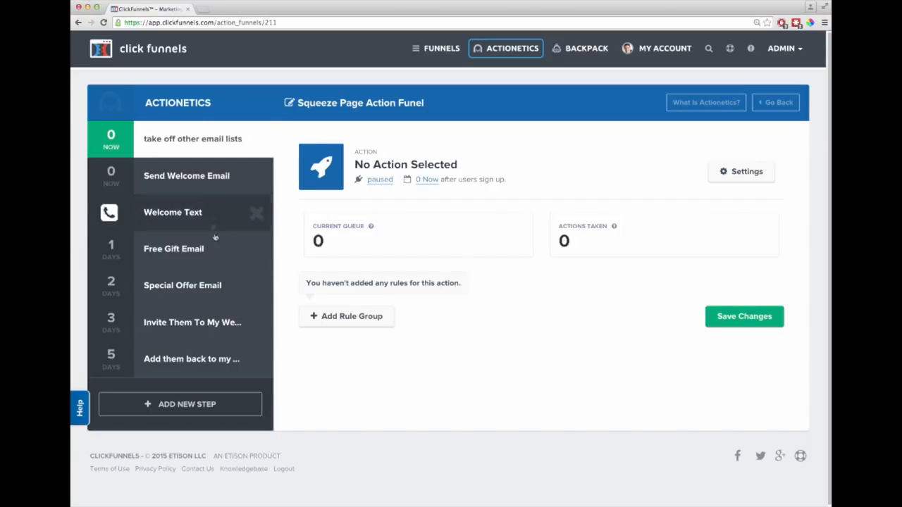
# Add a rule group to the Free Gift Email step with a blank social rule and a Bought Product rule
pyautogui.click(195, 254)
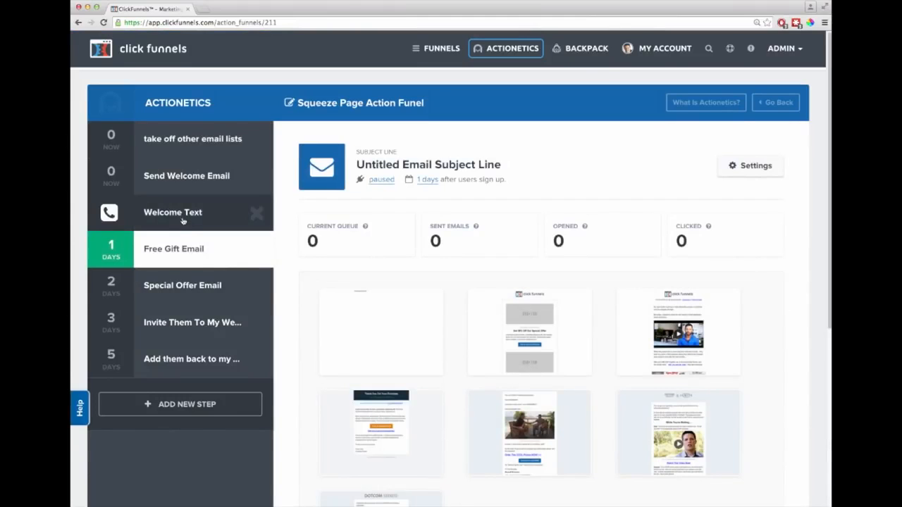
pyautogui.scroll(-5, 336, 330)
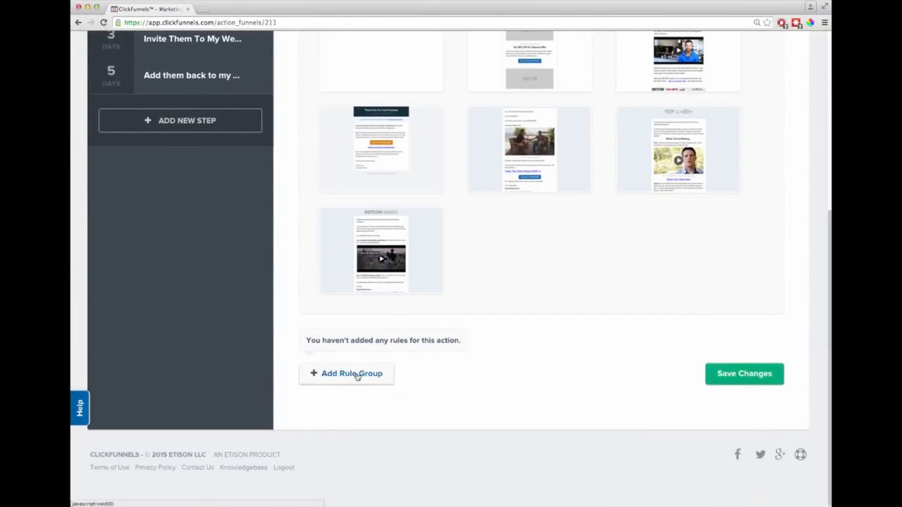
pyautogui.click(357, 377)
pyautogui.click(389, 388)
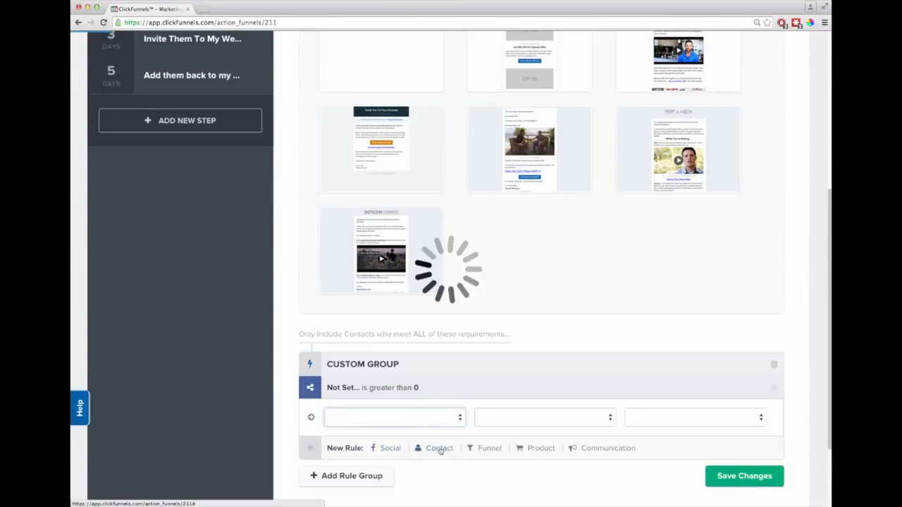
pyautogui.scroll(-1, 392, 411)
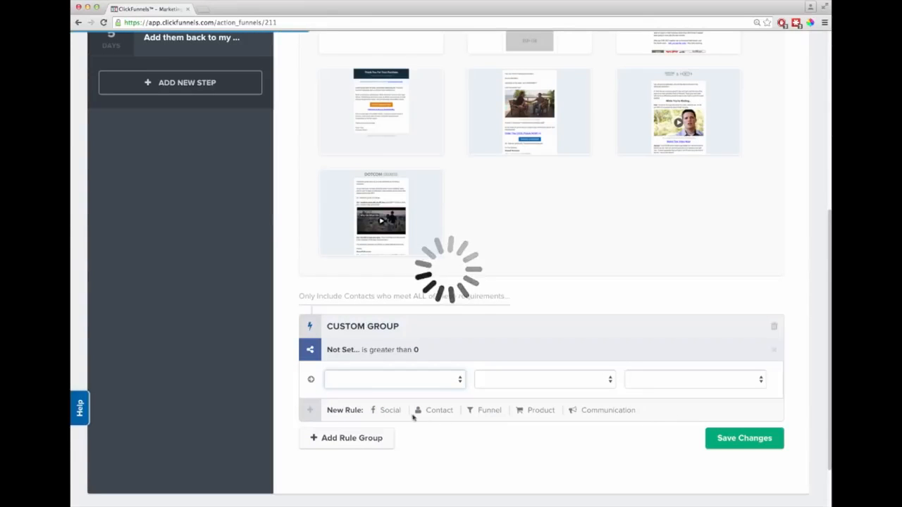
pyautogui.click(540, 410)
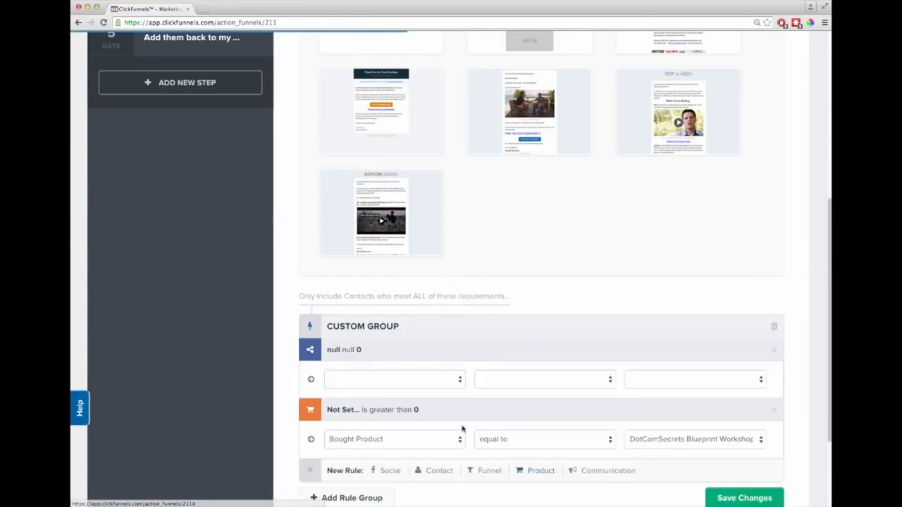
pyautogui.scroll(-1, 459, 455)
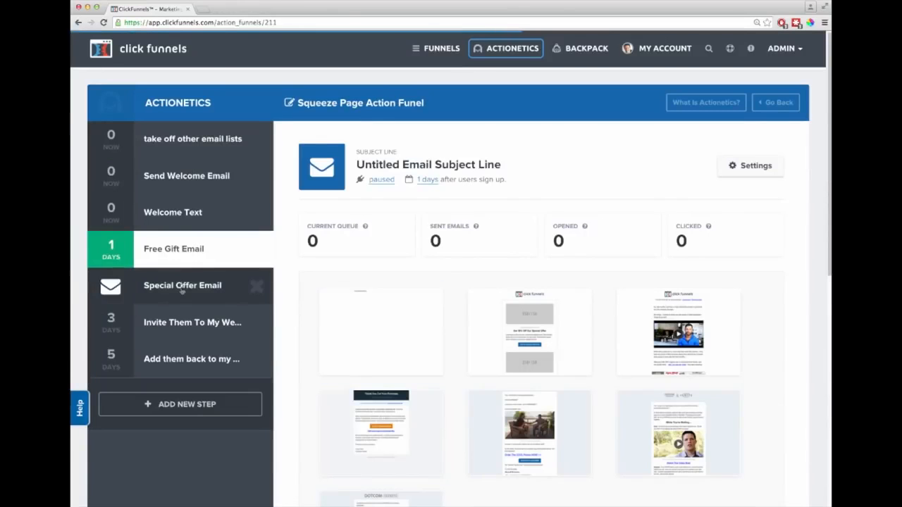
# Apply the DotCom Secrets Ignite "While You're Waiting" video template to the Free Gift Email step
pyautogui.click(182, 291)
pyautogui.click(182, 254)
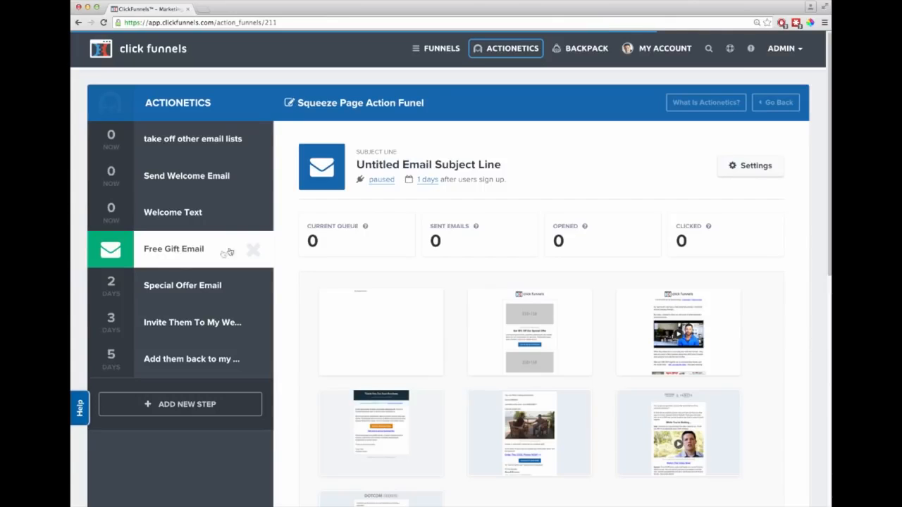
pyautogui.moveTo(543, 332)
pyautogui.scroll(-2, 563, 352)
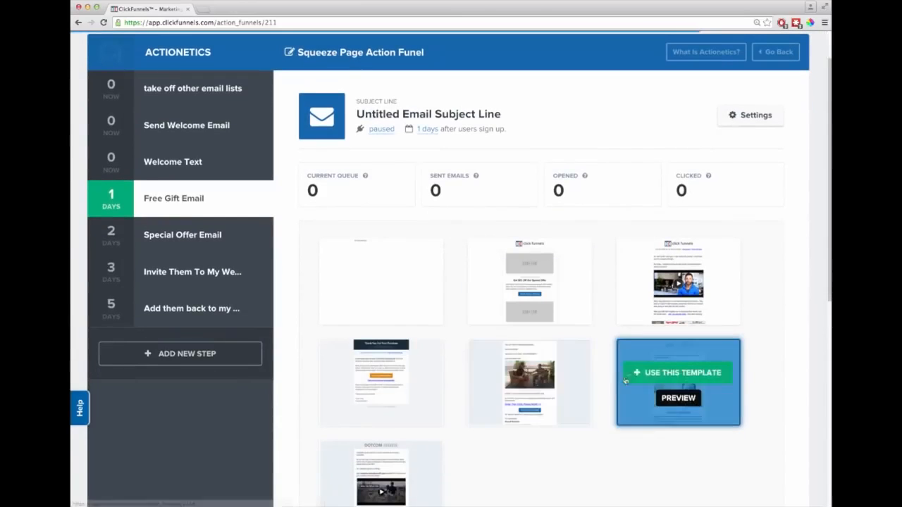
pyautogui.scroll(-1, 634, 465)
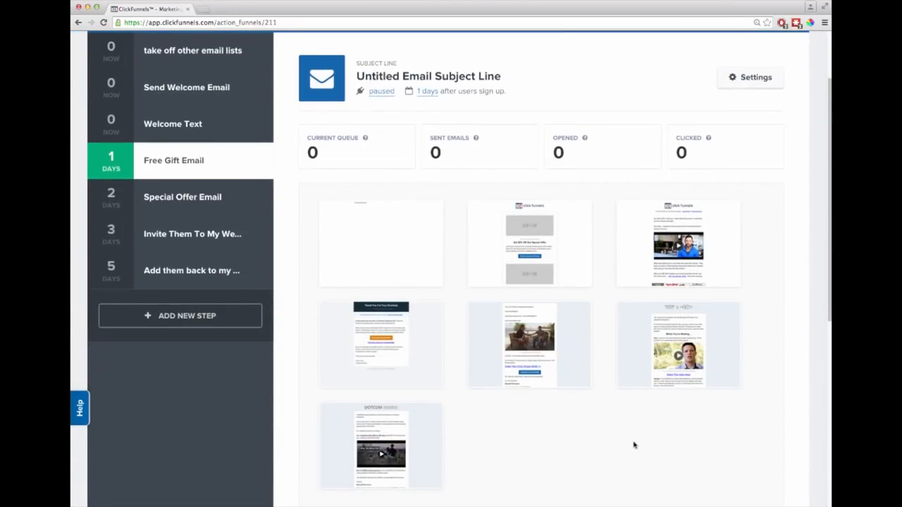
pyautogui.click(684, 337)
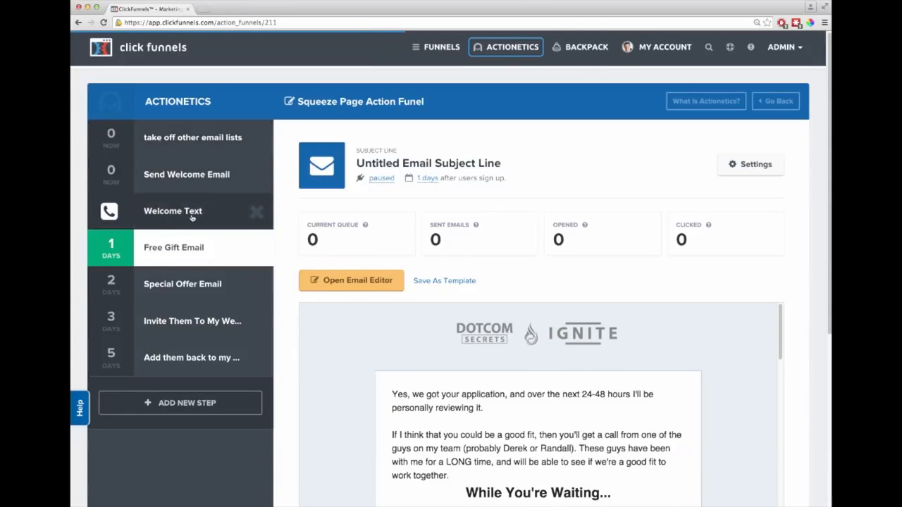
# Open the Free Gift Email in the email editor and add an image element below the opening text block
pyautogui.moveTo(332, 240); pyautogui.dragTo(311, 240)
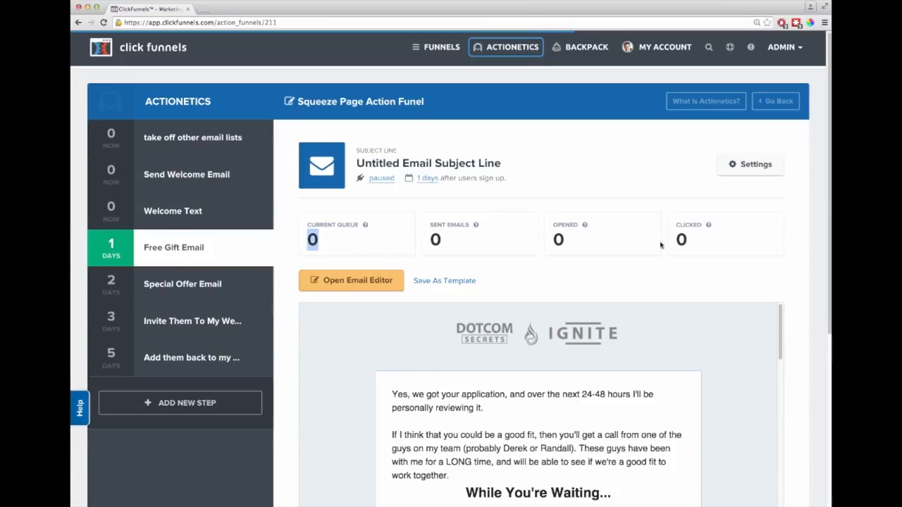
pyautogui.click(594, 278)
pyautogui.click(359, 282)
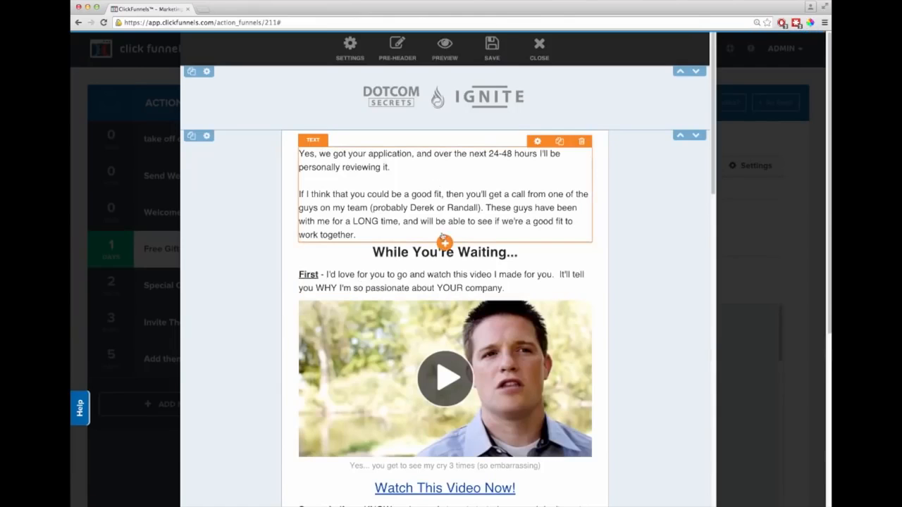
pyautogui.click(444, 243)
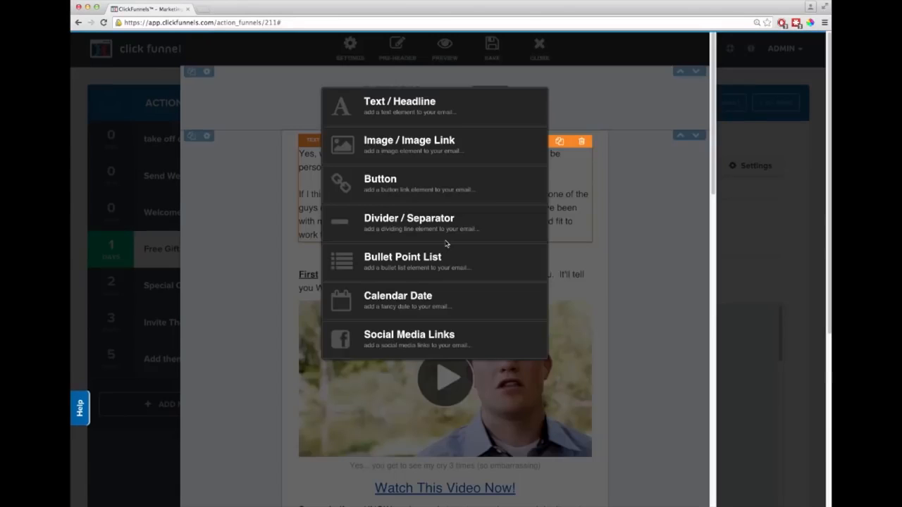
pyautogui.click(433, 143)
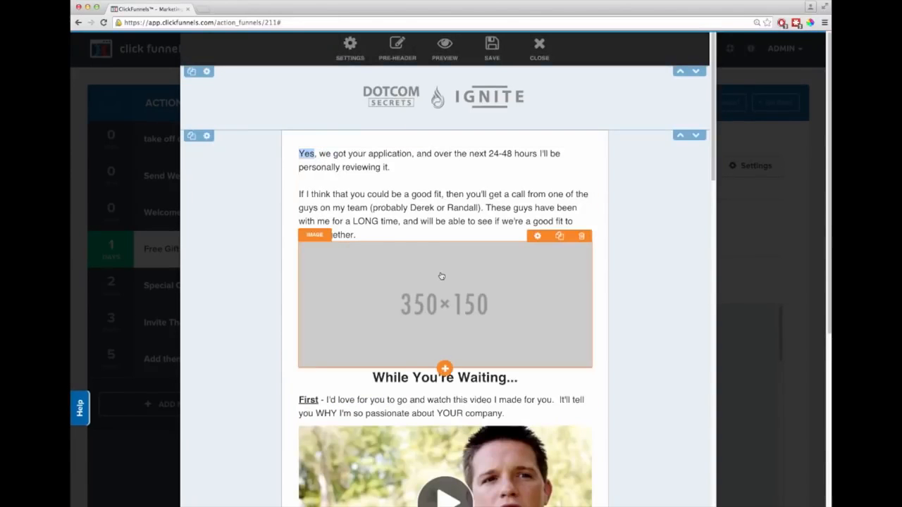
# Add a button element directly below the placeholder image in the email
pyautogui.click(443, 351)
pyautogui.click(445, 367)
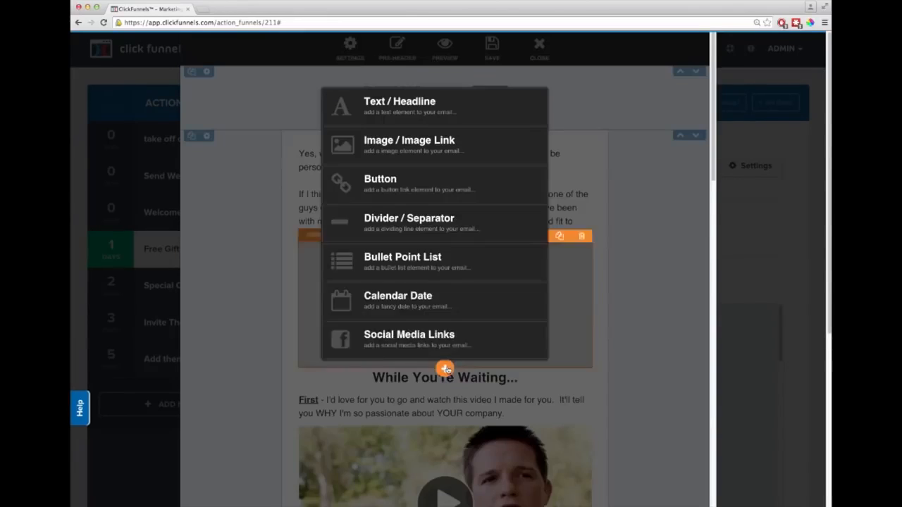
pyautogui.click(431, 176)
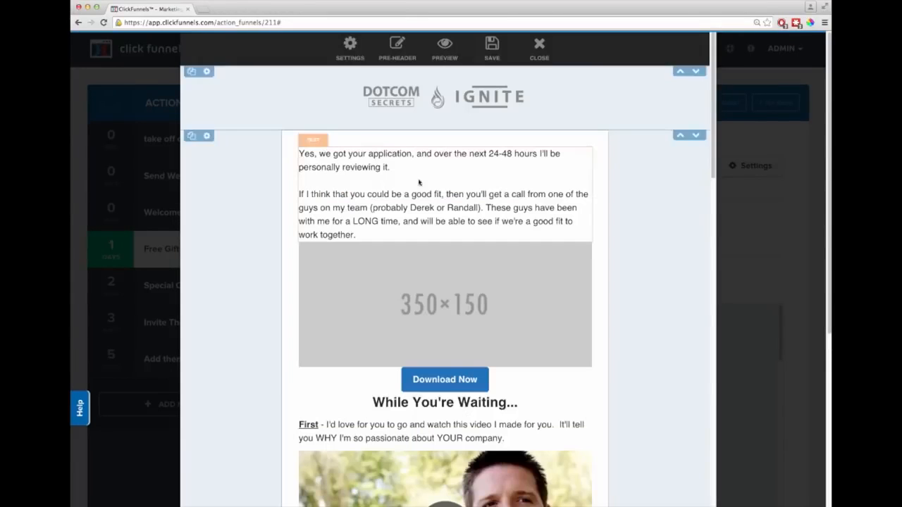
# Set the new button's text to "Visit My Website Now!!!" and its top margin to 10px
pyautogui.click(474, 378)
pyautogui.click(480, 170)
pyautogui.press('super+a')
pyautogui.write('Visit My')
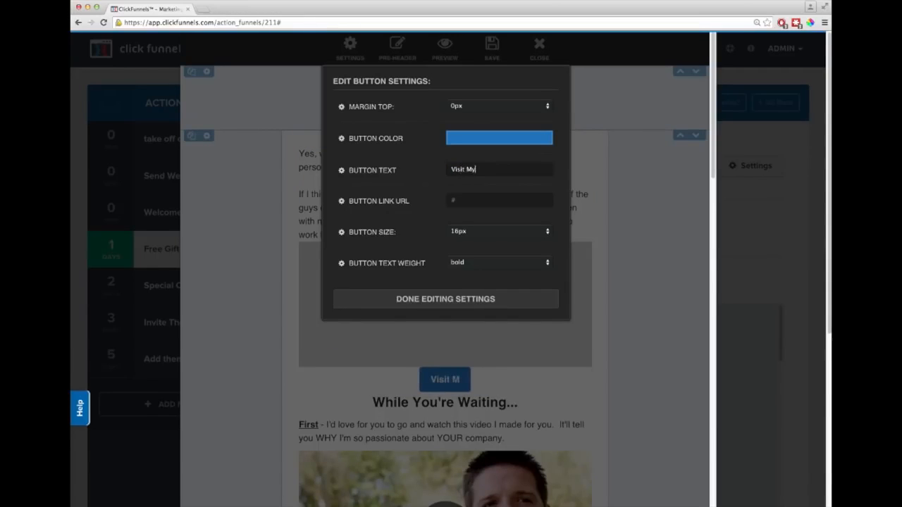
pyautogui.write(' Website Now!!!')
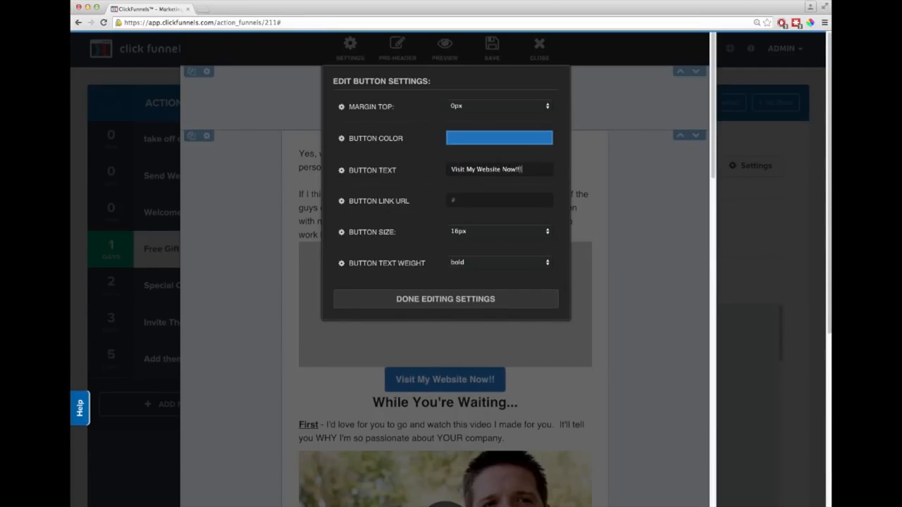
pyautogui.click(477, 111)
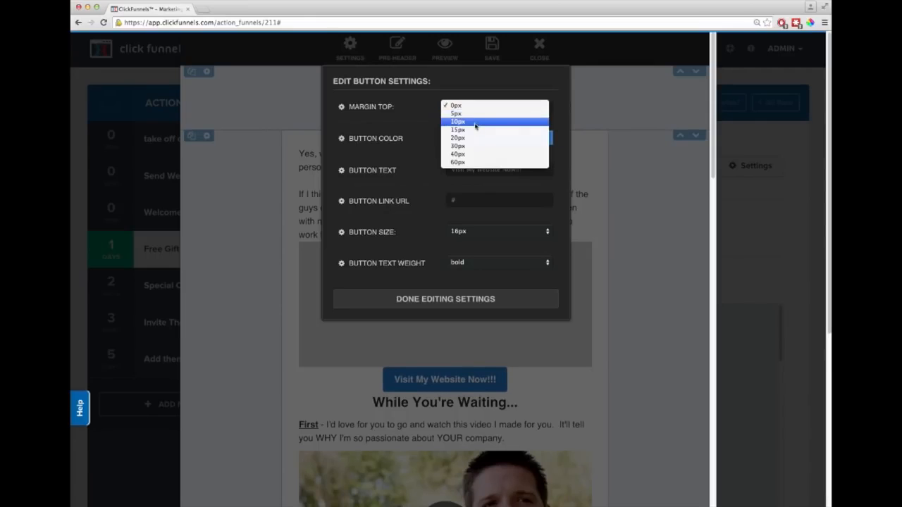
pyautogui.click(477, 122)
pyautogui.click(362, 318)
# Move the video image up between the opening text block and the placeholder image
pyautogui.click(421, 376)
pyautogui.scroll(-1, 421, 376)
pyautogui.click(388, 395)
pyautogui.scroll(-1, 510, 409)
pyautogui.moveTo(510, 409); pyautogui.dragTo(471, 197)
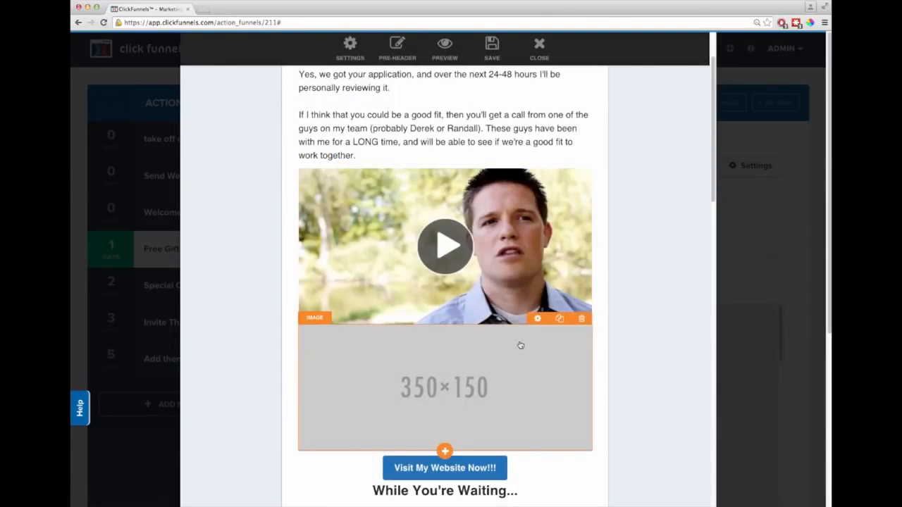
# Delete the 350×150 placeholder image between the video image and the website button, and save the email
pyautogui.click(582, 319)
pyautogui.click(474, 165)
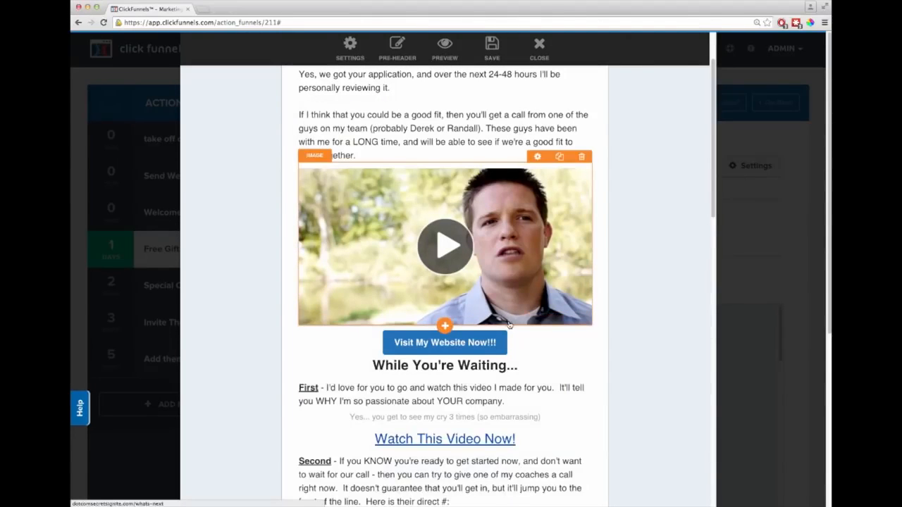
pyautogui.scroll(-6, 493, 325)
pyautogui.scroll(-4, 486, 360)
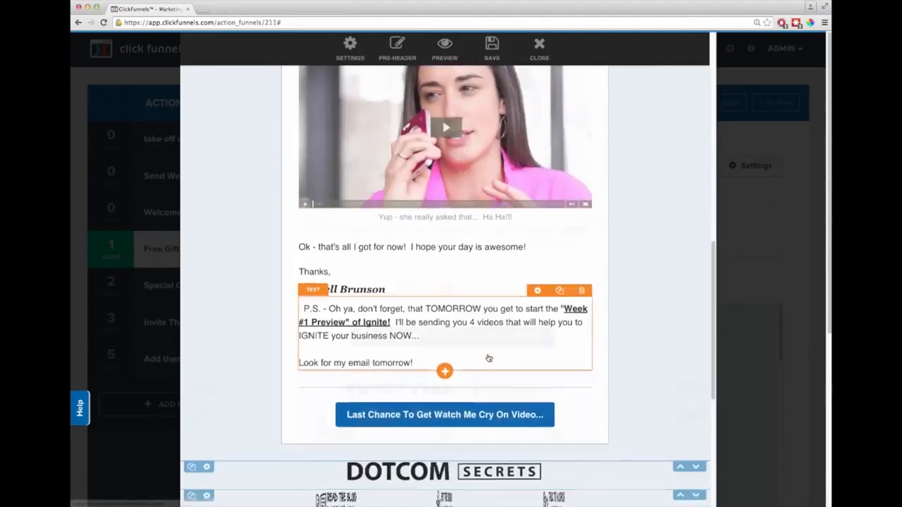
pyautogui.scroll(10, 489, 356)
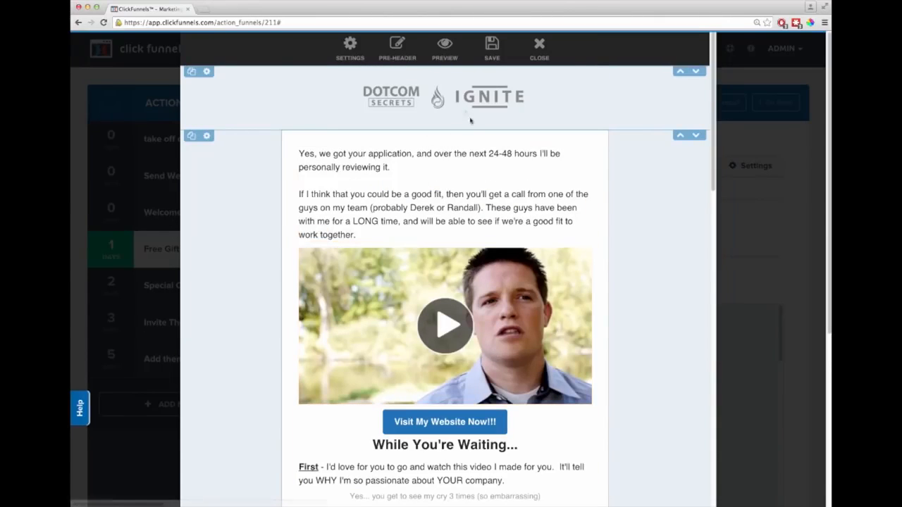
pyautogui.click(485, 48)
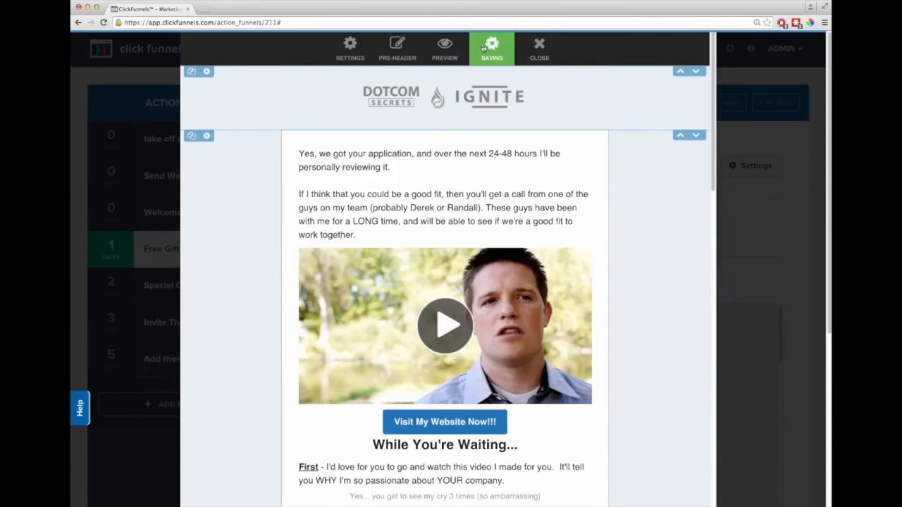
# Preview the saved email in full, close the preview and exit the email editor
pyautogui.click(445, 48)
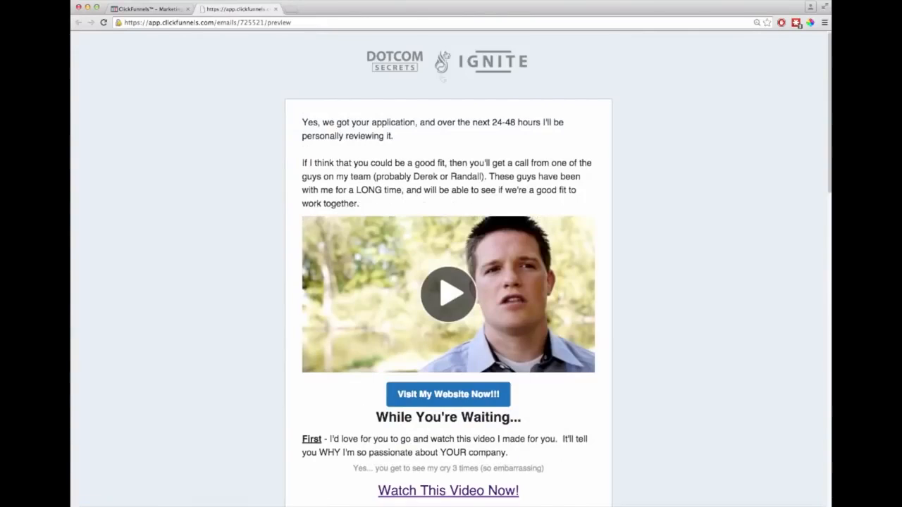
pyautogui.scroll(-4, 422, 267)
pyautogui.scroll(5, 422, 268)
pyautogui.click(274, 9)
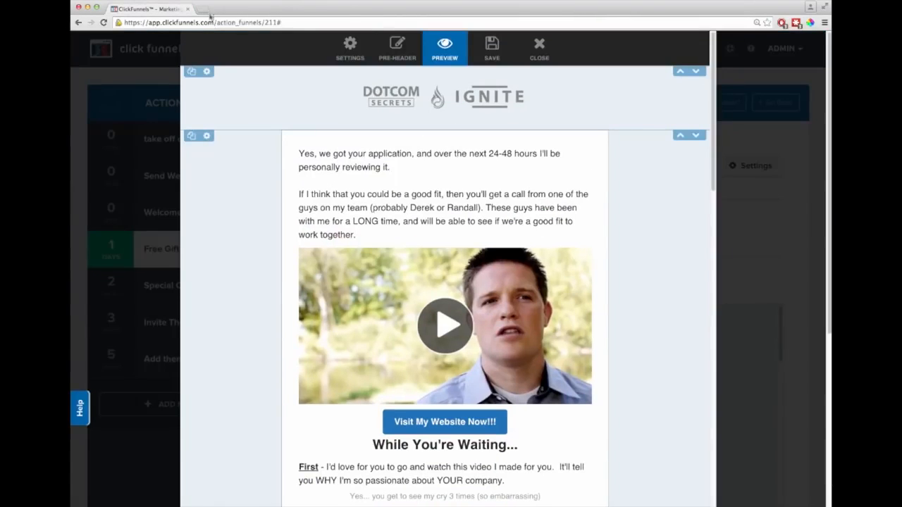
pyautogui.click(539, 45)
pyautogui.moveTo(539, 49)
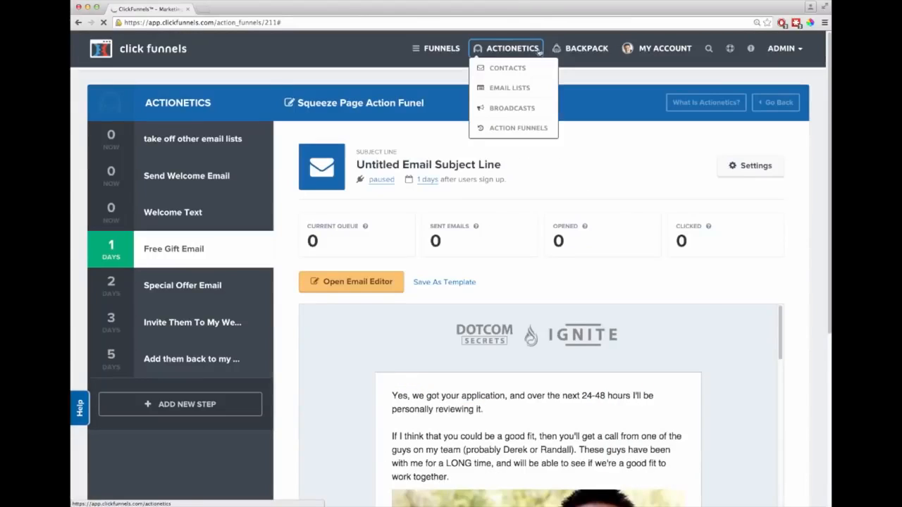